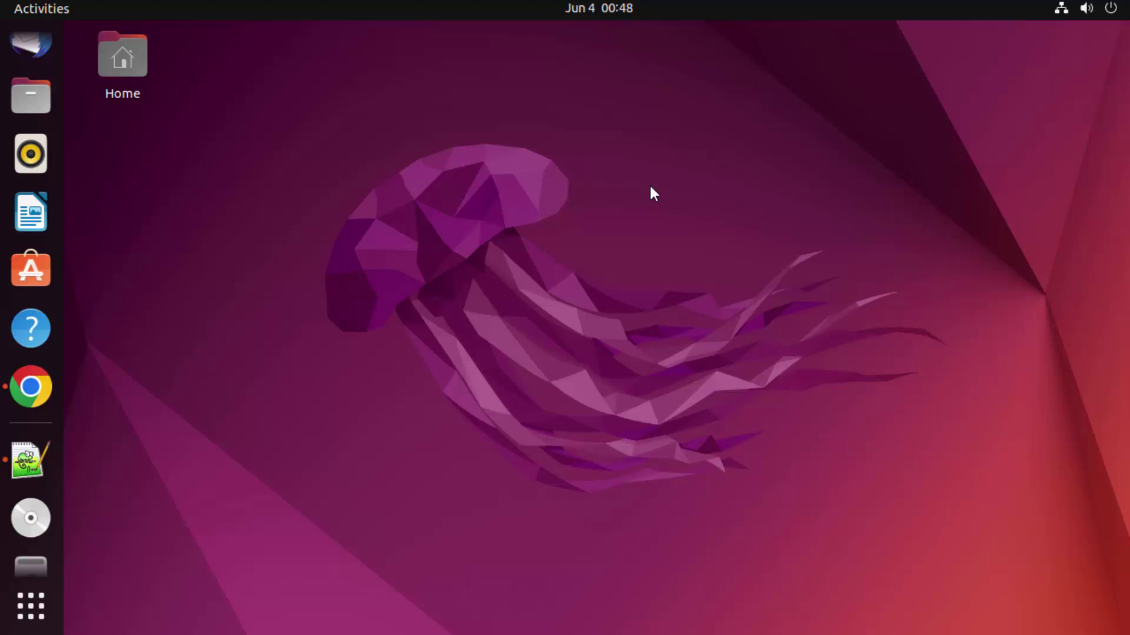
Step: Switch to Chrome and open Oracle's Java Downloads page from the "install java" search results
click(30, 387)
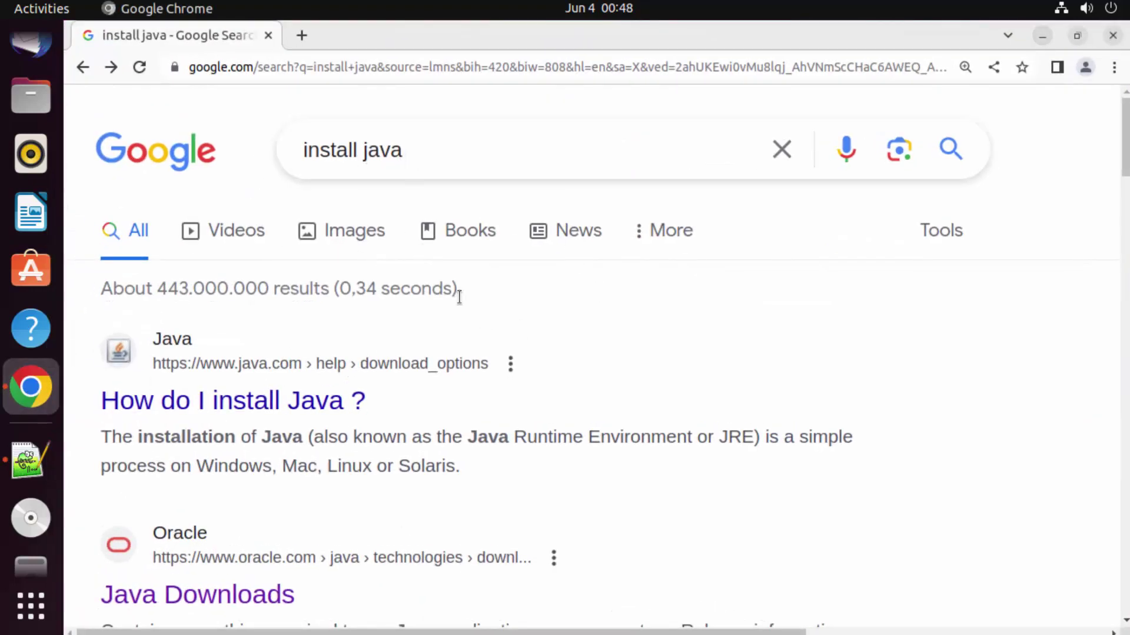
scroll(459, 297, down, 5)
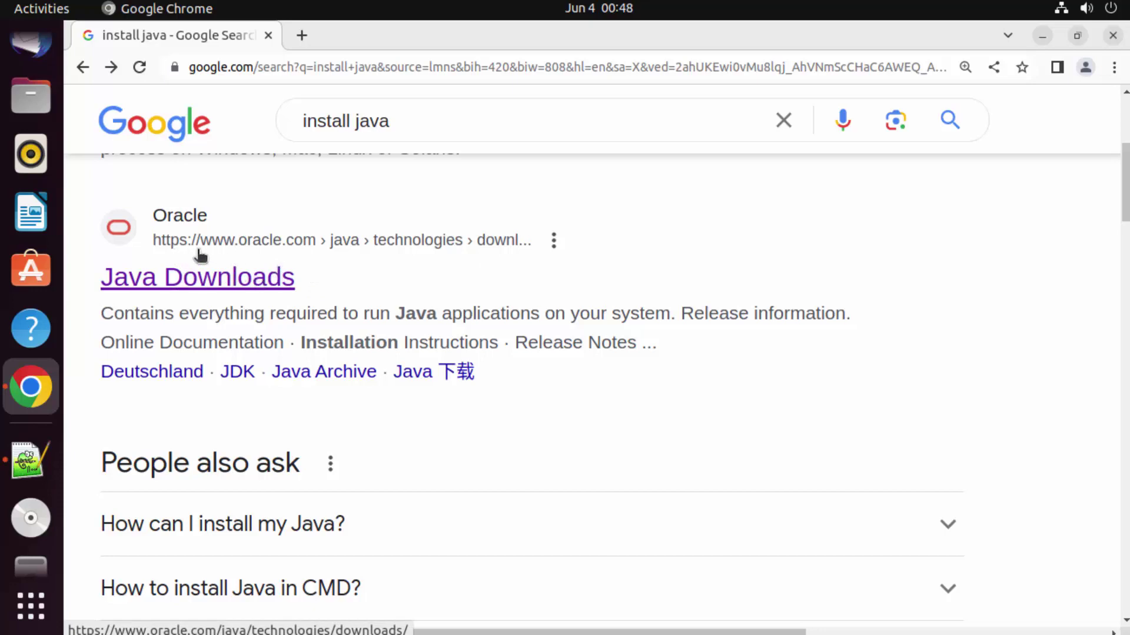
click(260, 288)
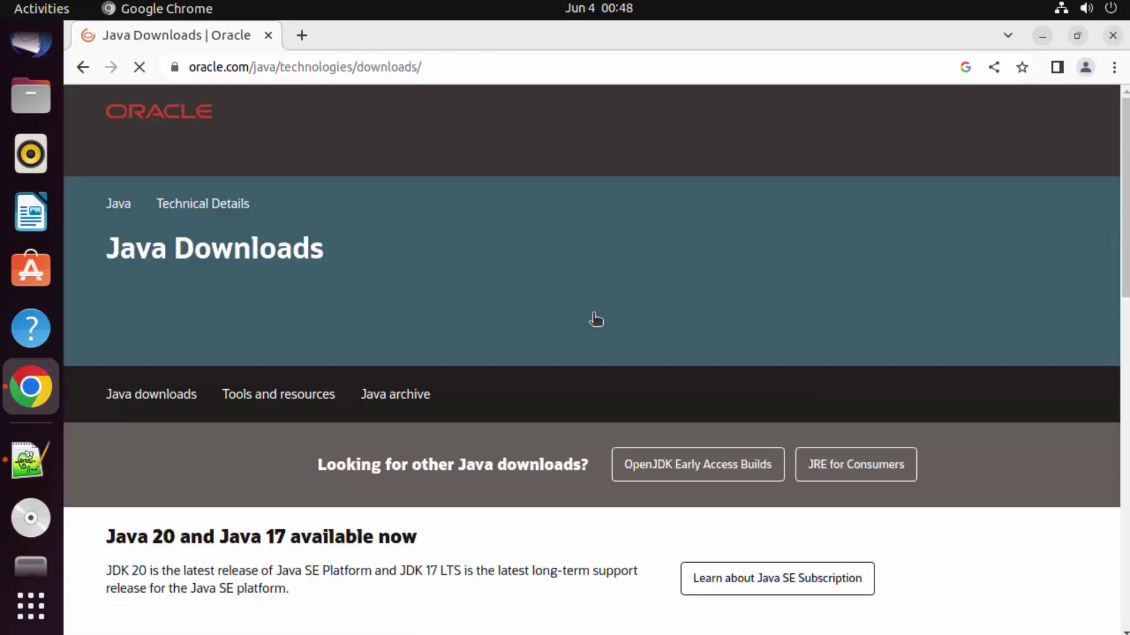
scroll(595, 319, down, 5)
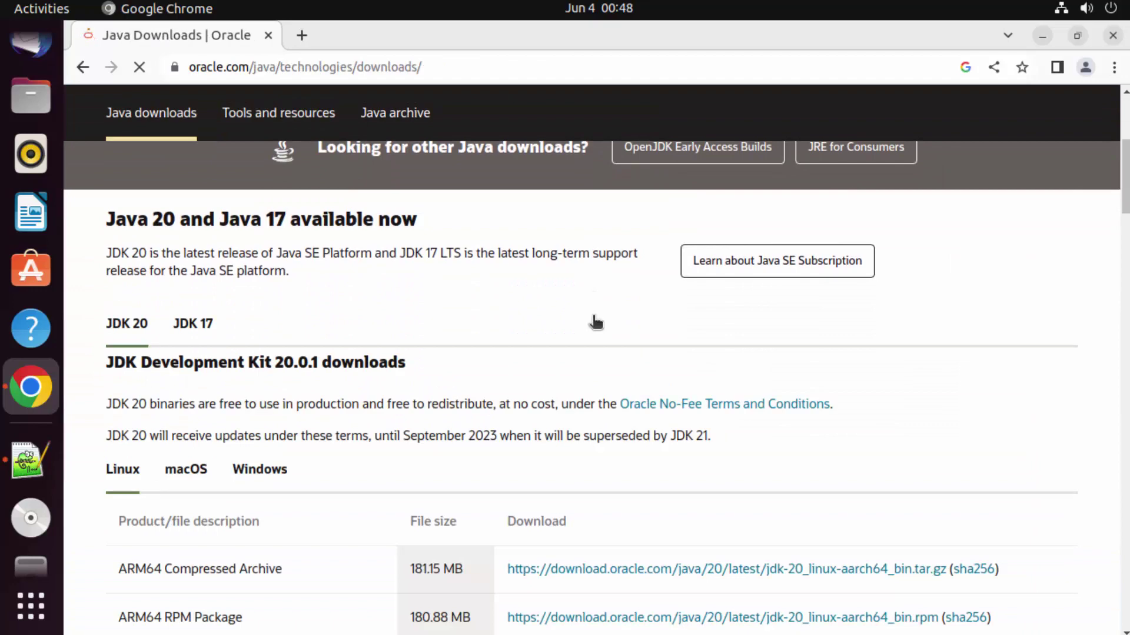
scroll(596, 321, down, 3)
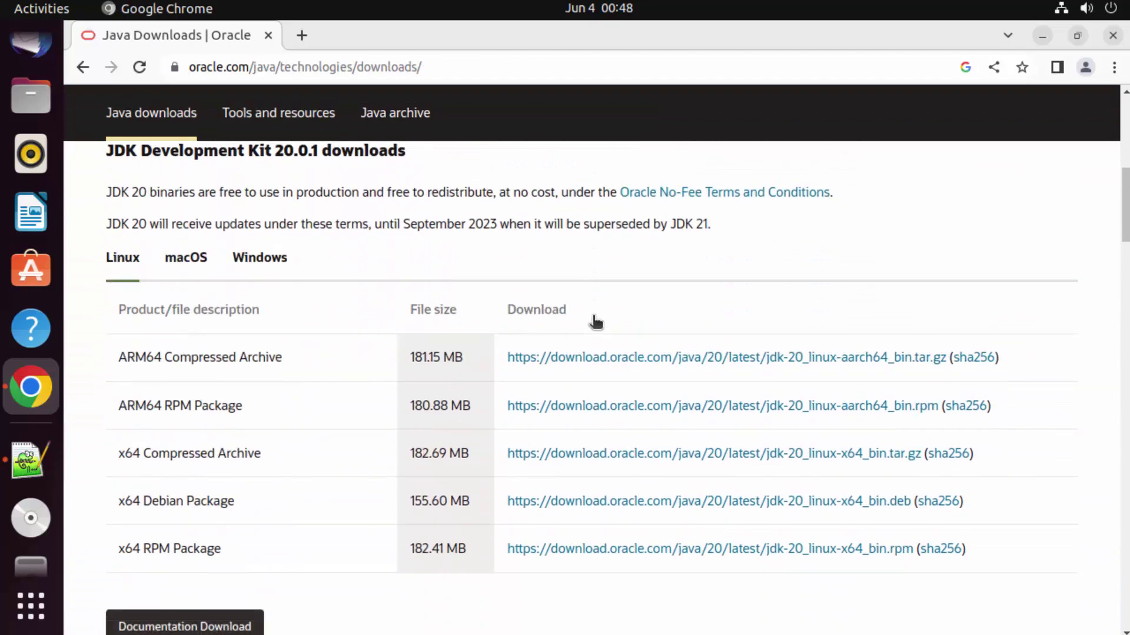
scroll(595, 322, up, 3)
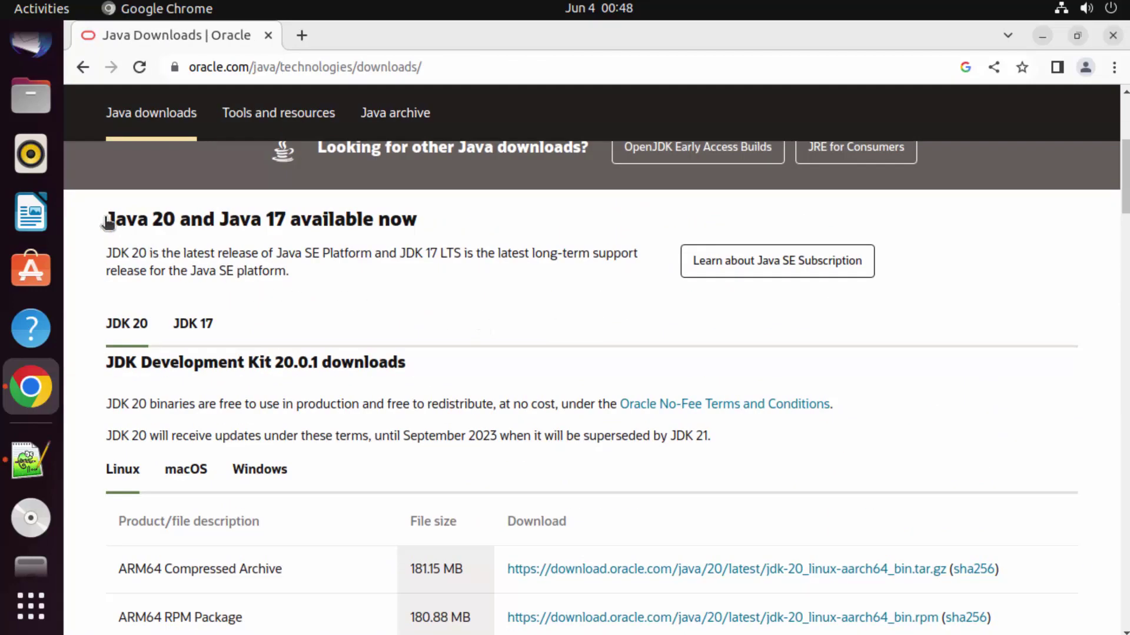
Step: Download the JDK 20 x64 Debian Package for Linux, jdk-20_linux-x64_bin.deb
drag(108, 221, 176, 222)
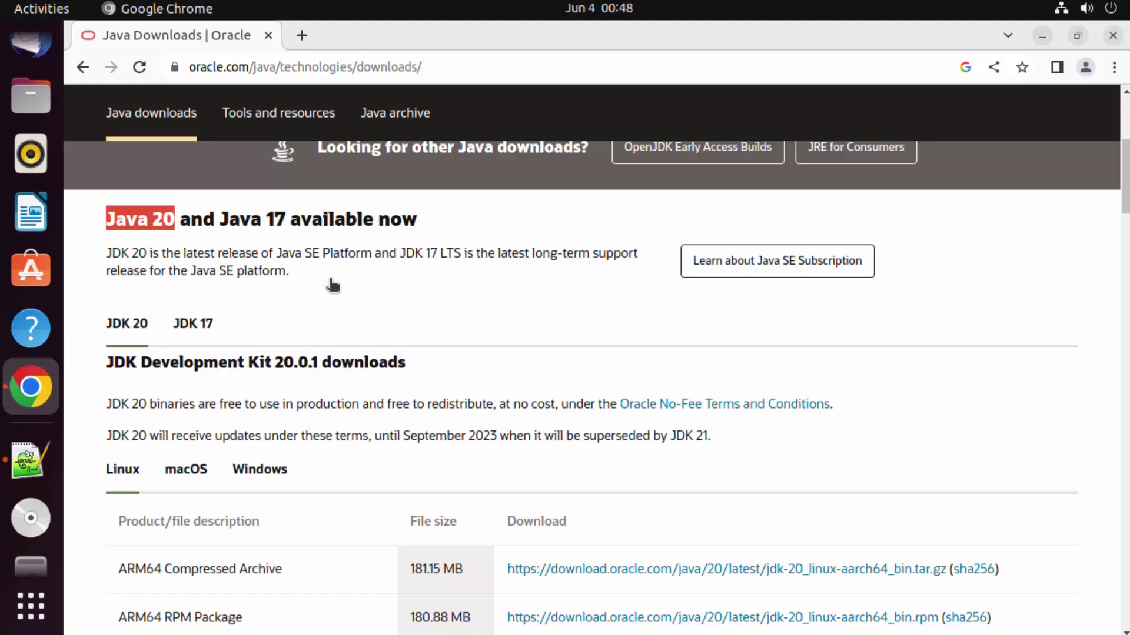
click(179, 325)
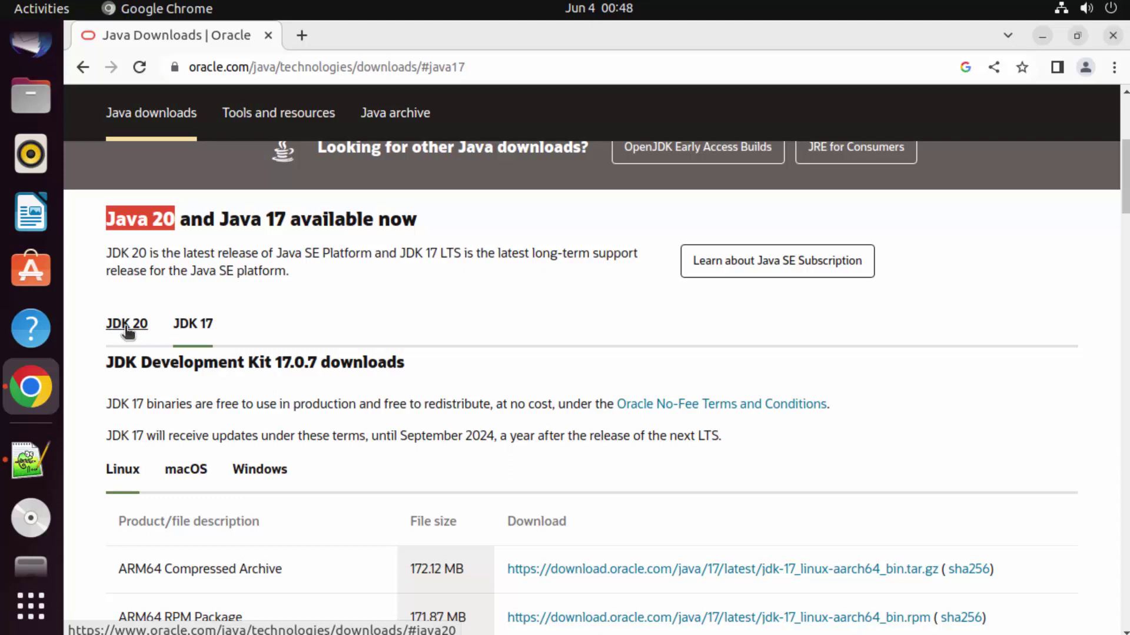
click(127, 330)
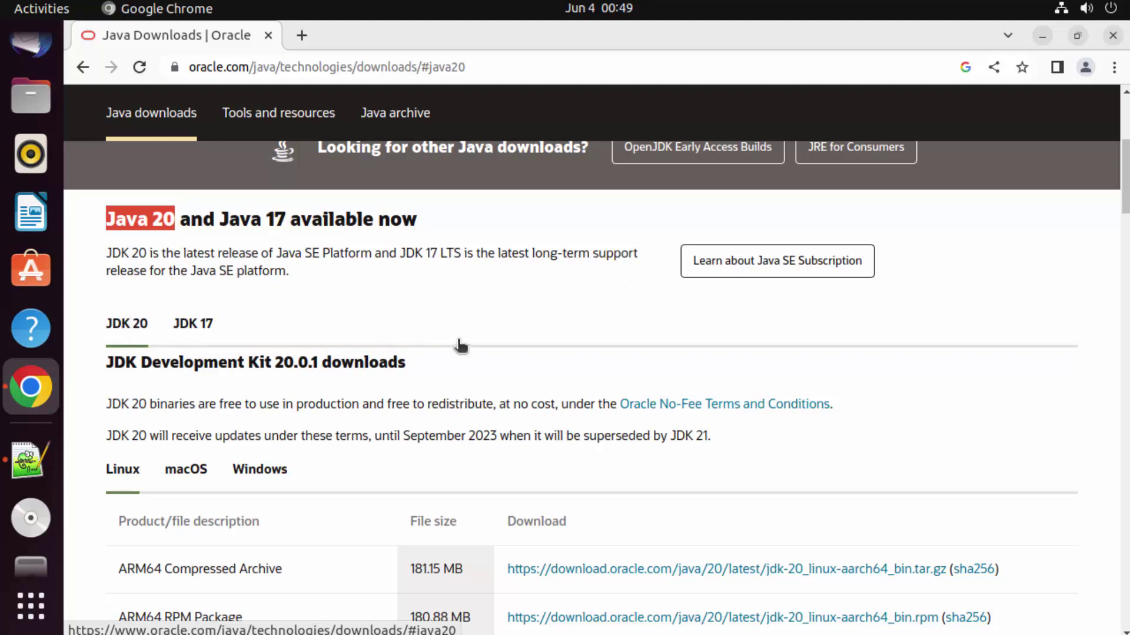
scroll(457, 347, down, 3)
scroll(457, 347, down, 2)
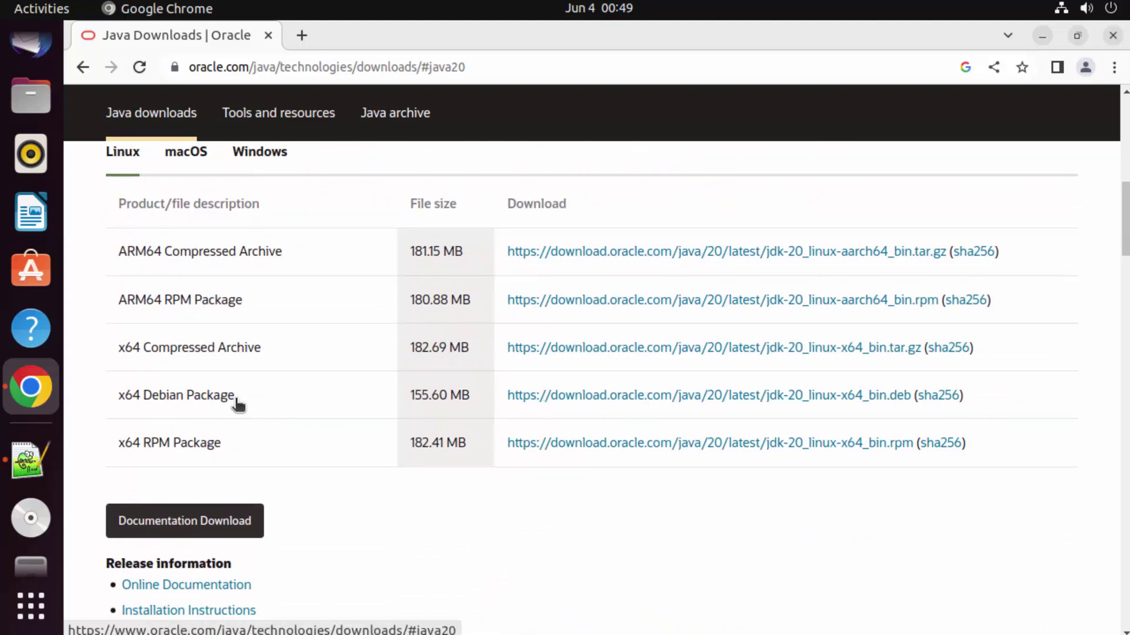
drag(237, 402, 123, 396)
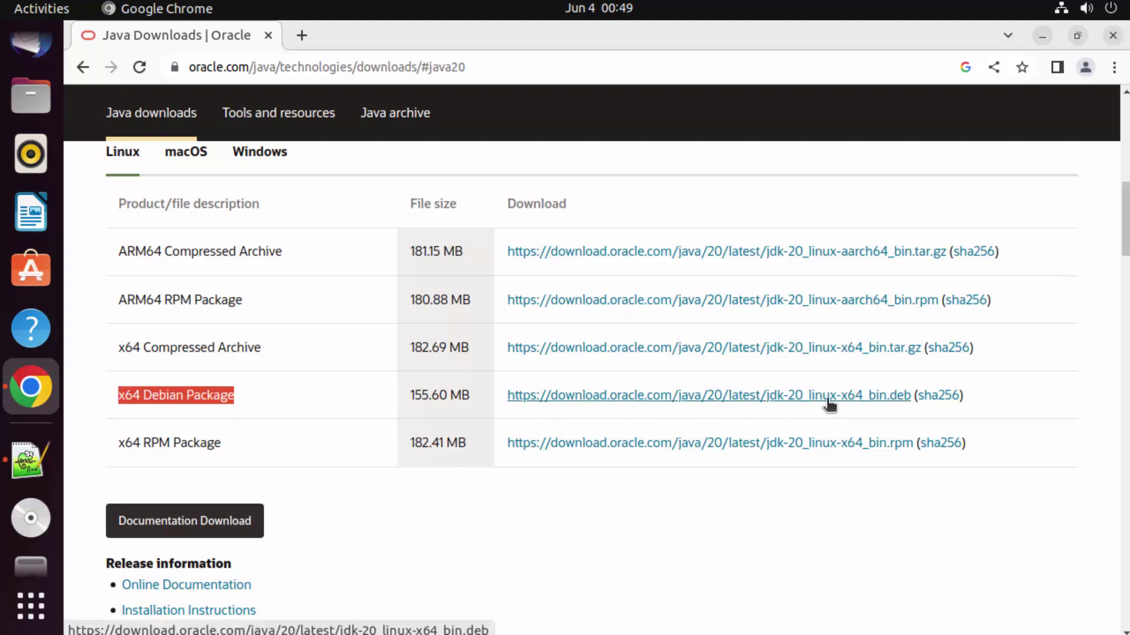
click(705, 404)
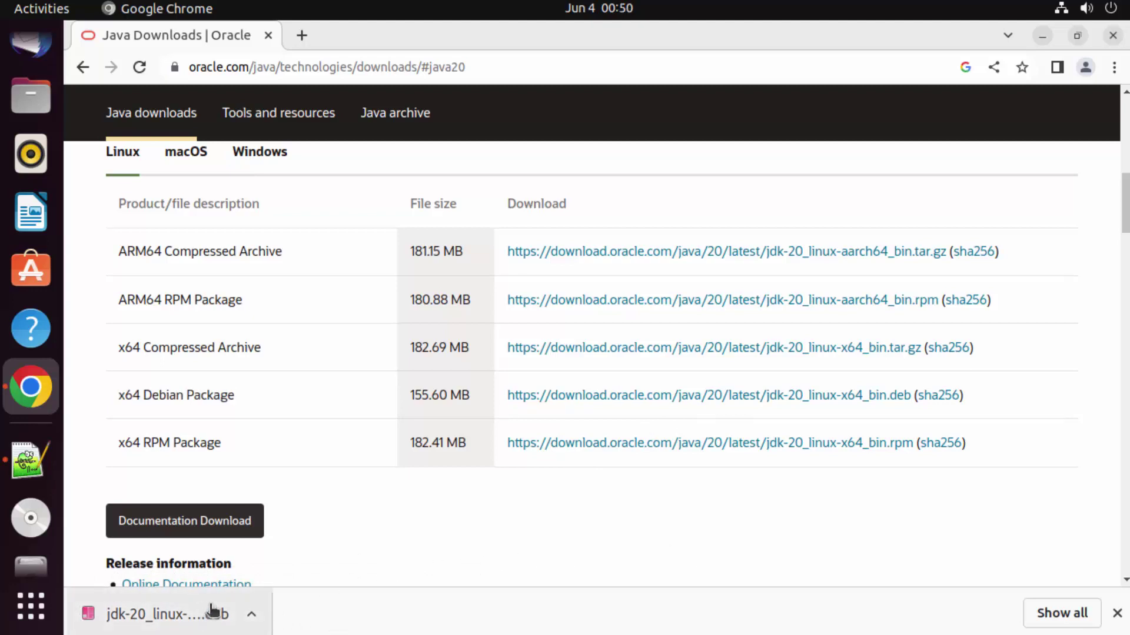
Step: Switch to Files and locate jdk-20_linux-x64_bin.deb in the Downloads folder
click(31, 96)
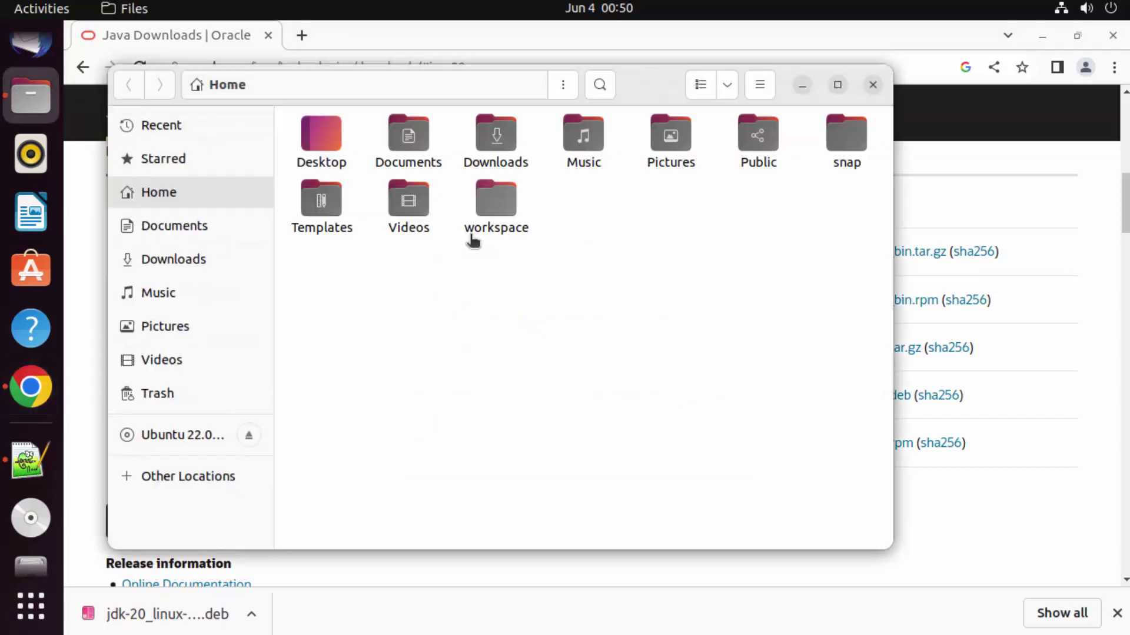
click(217, 259)
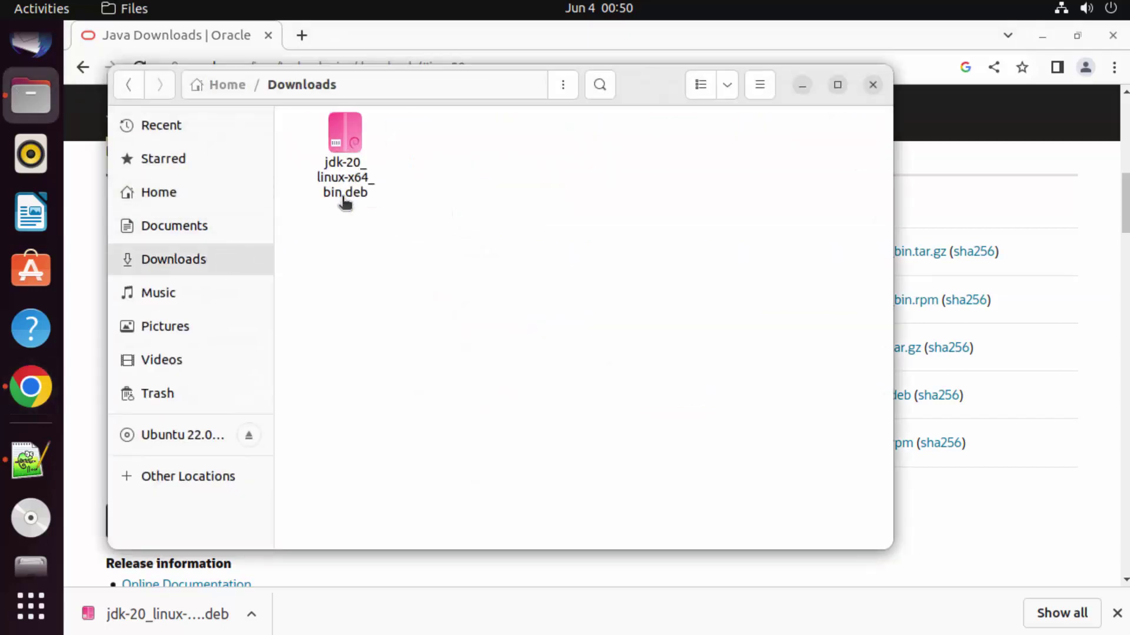
drag(428, 219, 306, 134)
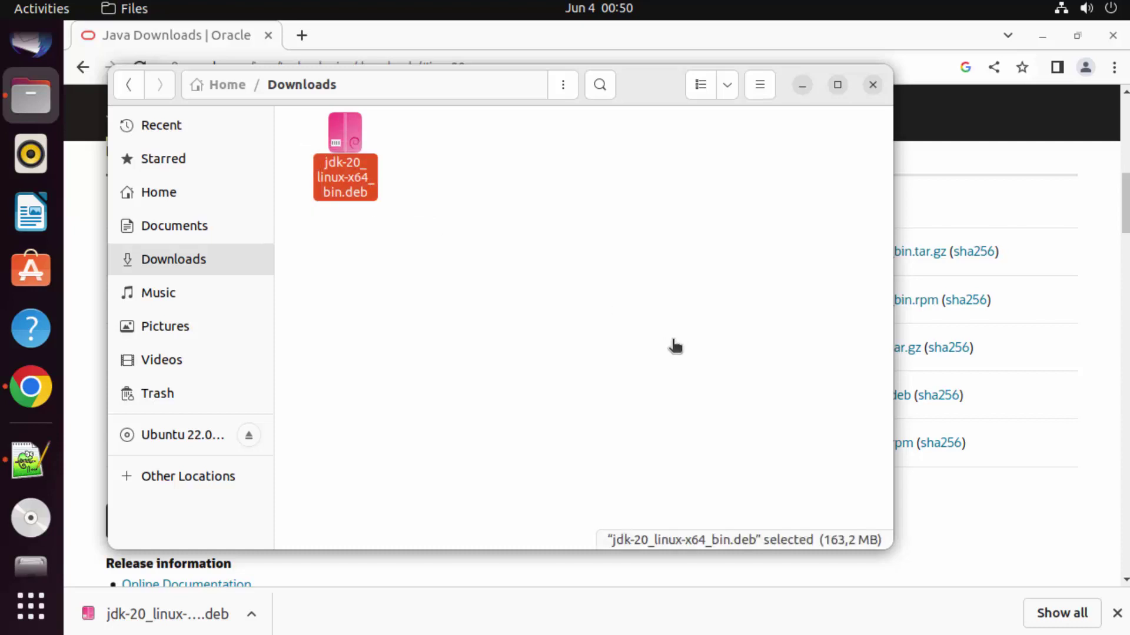
Step: Switch to a new Terminal window, change to the Downloads directory and list its files
key(ctrl+alt+t)
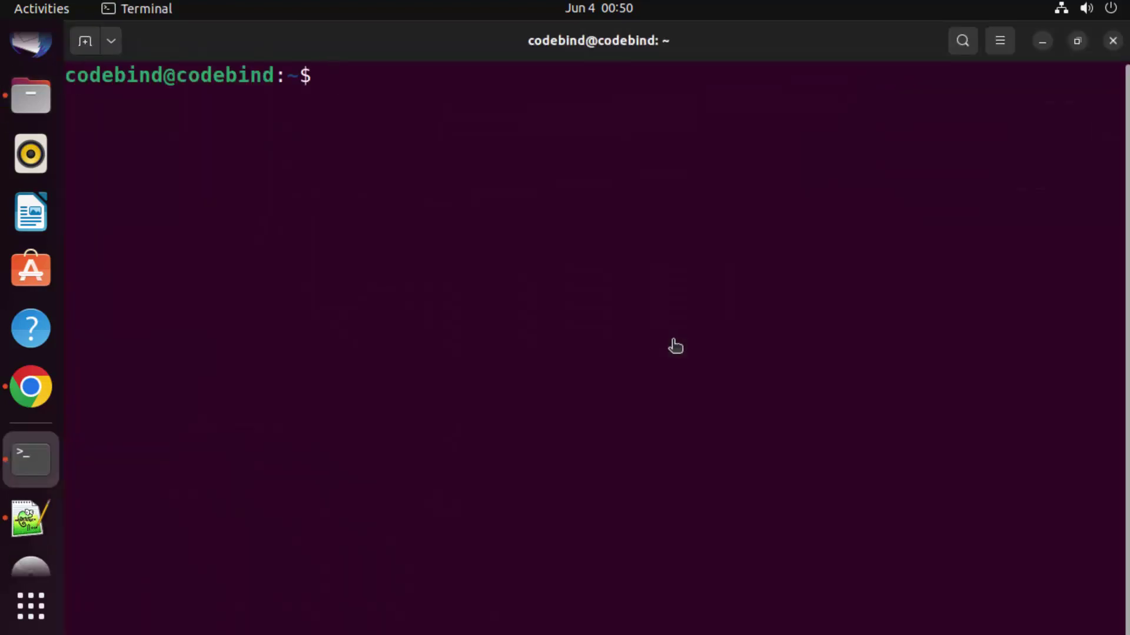
click(41, 611)
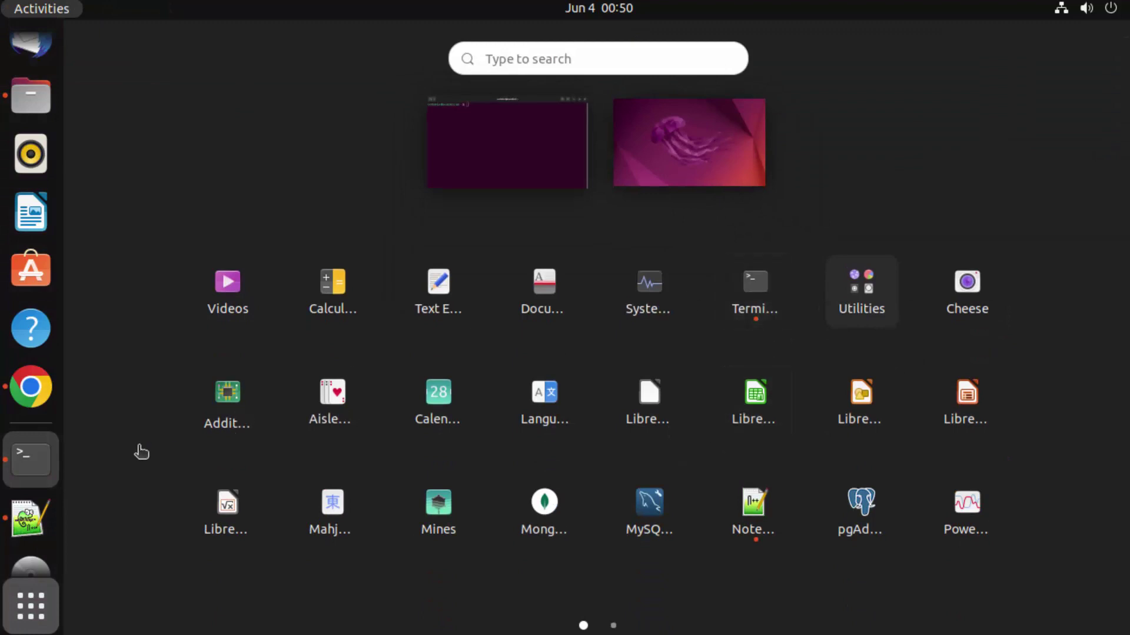
click(30, 460)
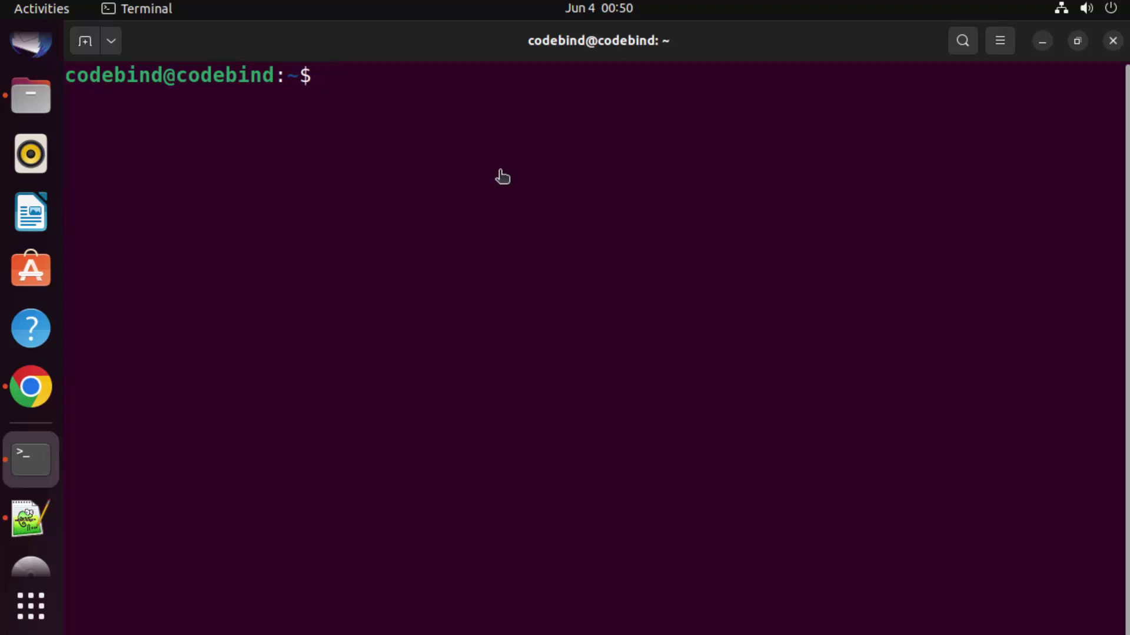
text(cd Dow)
key(Tab)
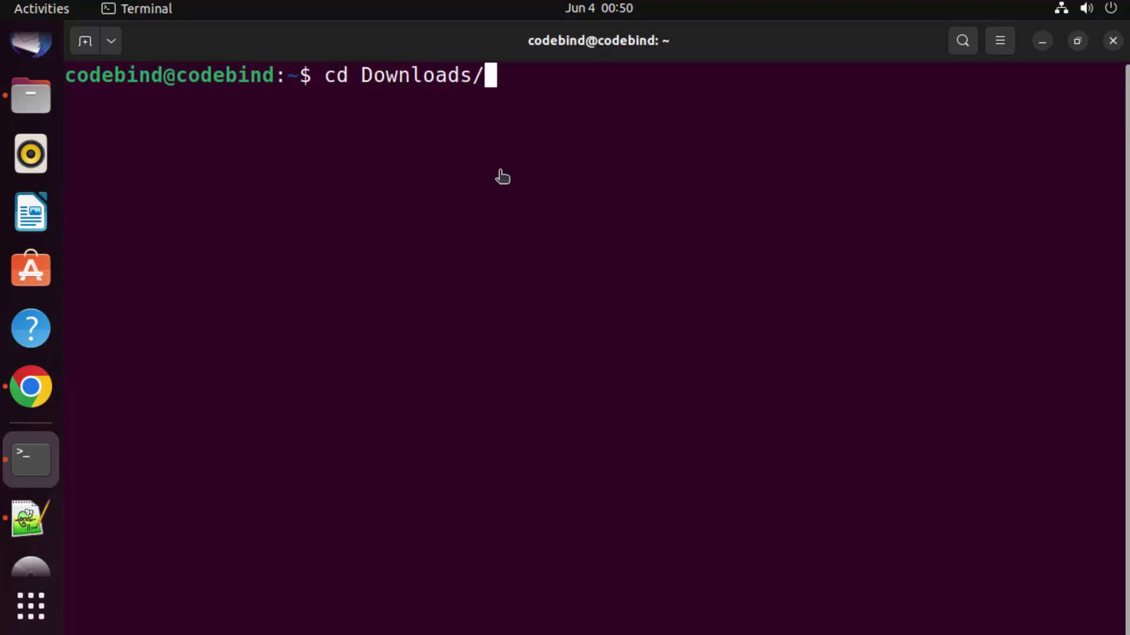
key(Return)
text(ls)
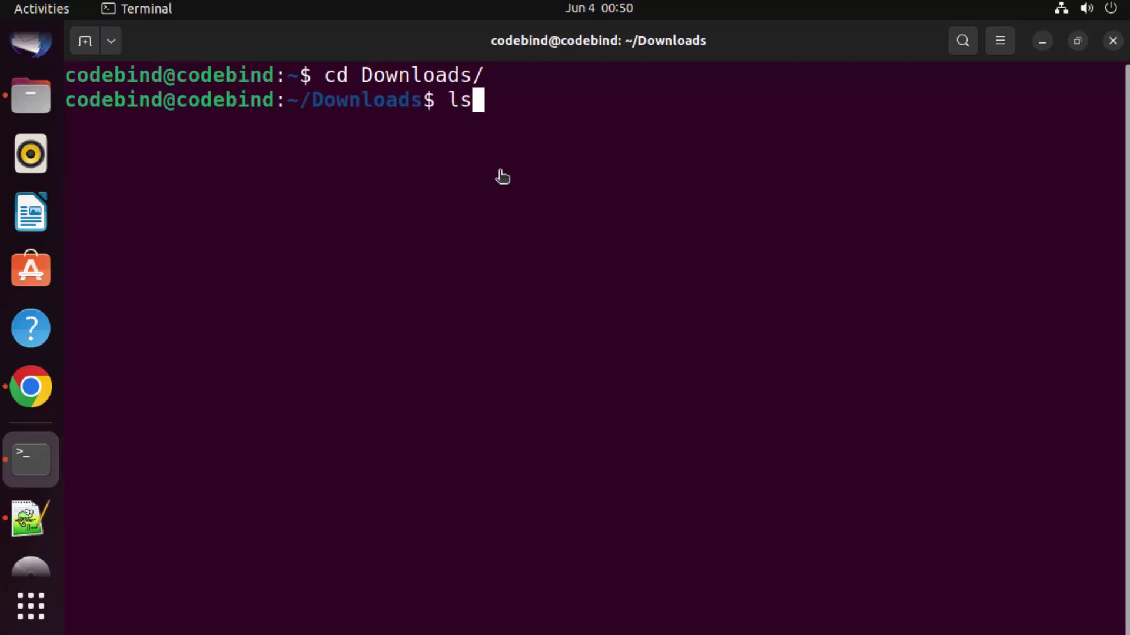
key(Return)
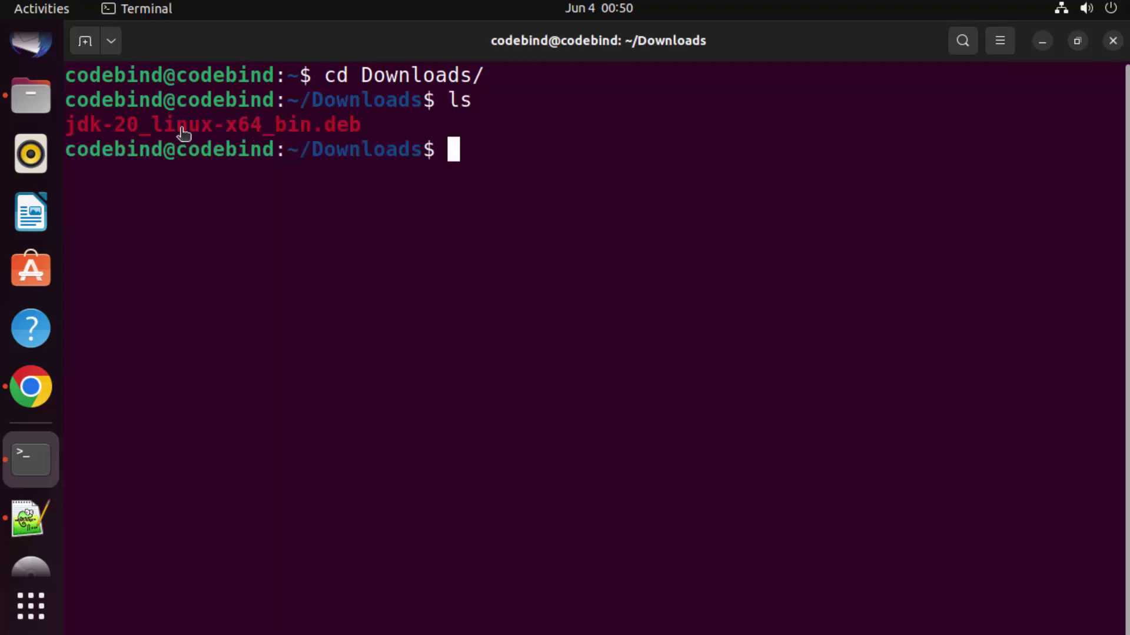
double_click(99, 130)
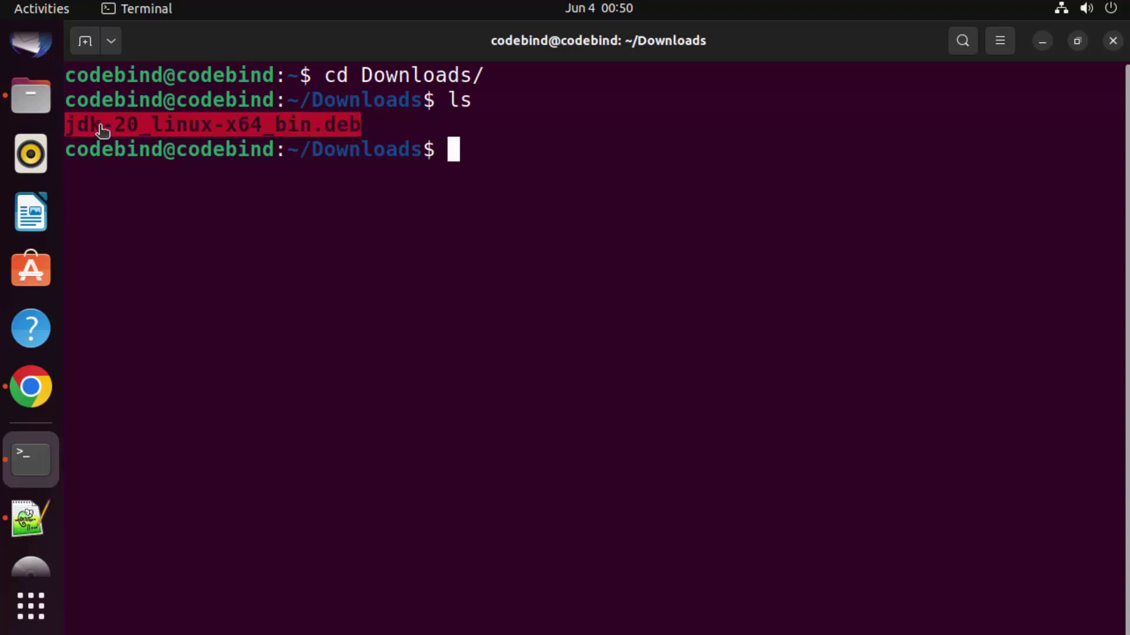
click(520, 161)
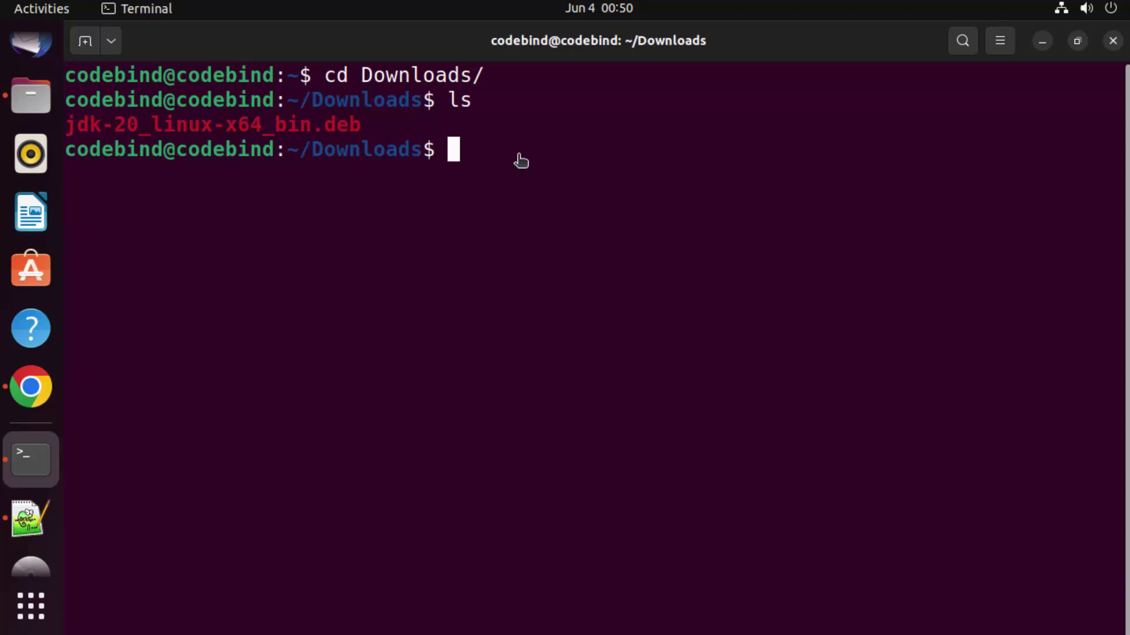
Step: Run sudo dpkg -i on jdk-20_linux-x64_bin.deb to install the JDK package
text(su)
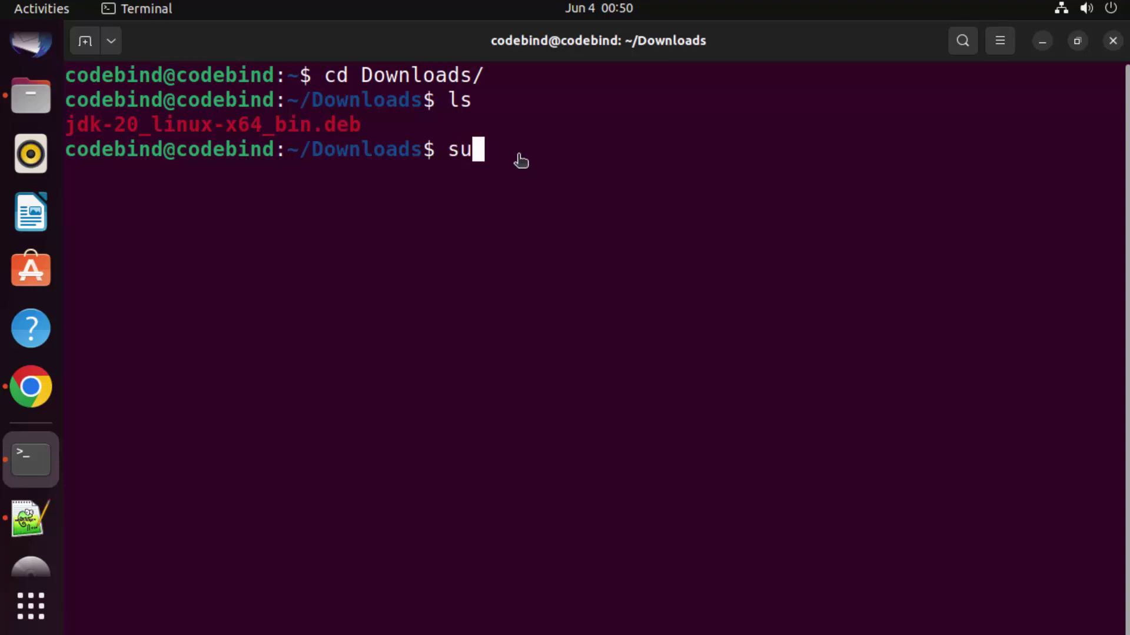
text(do dp)
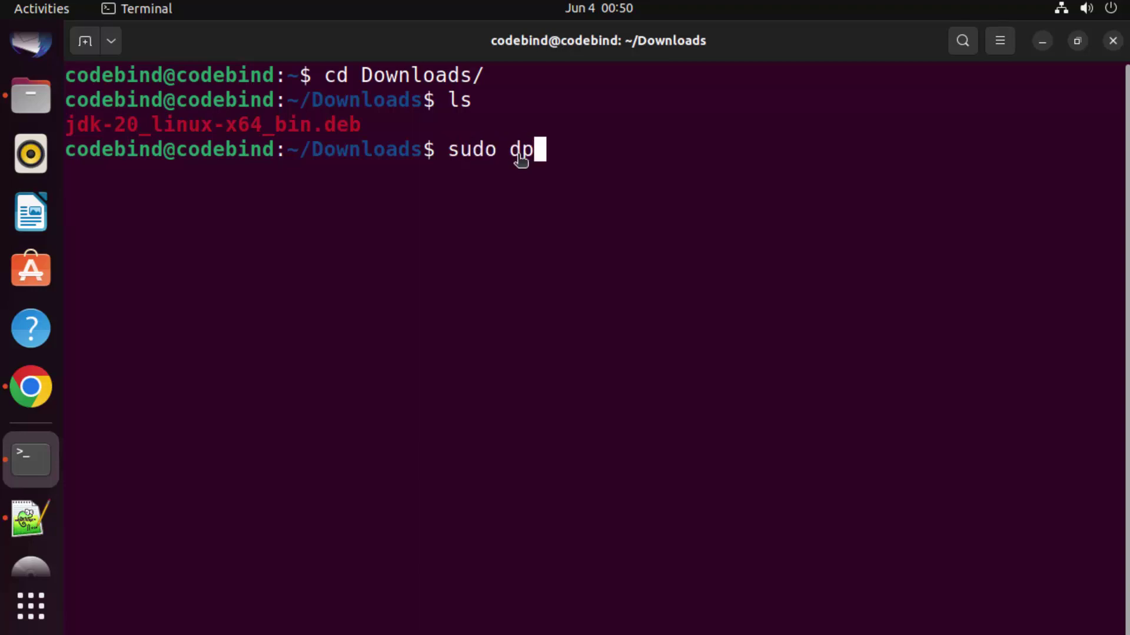
text(kg -i )
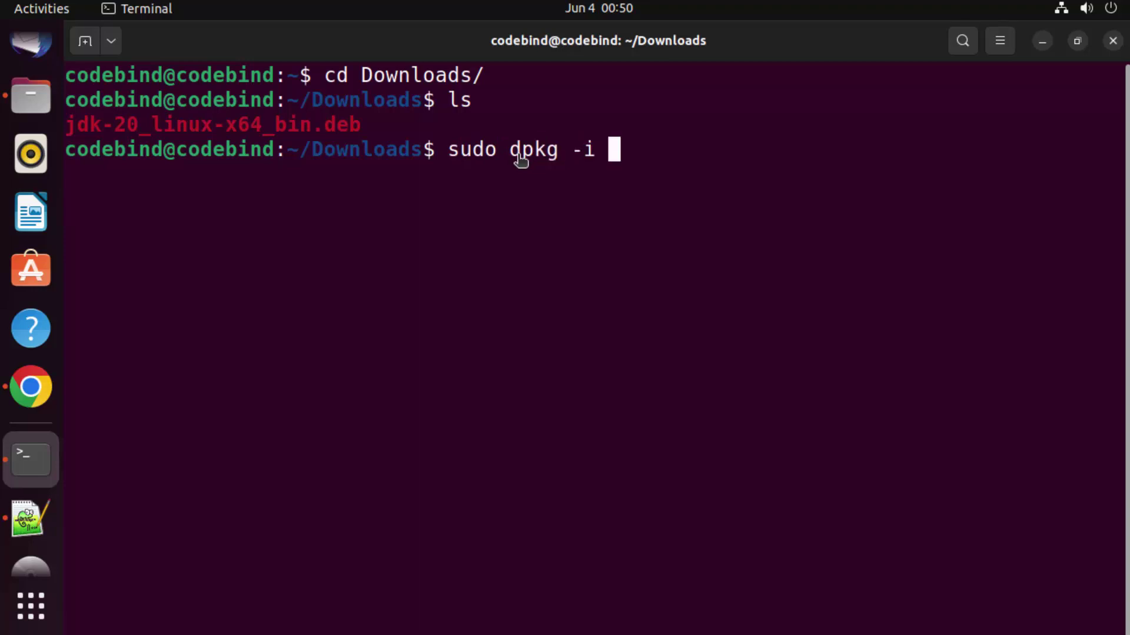
text(jdk)
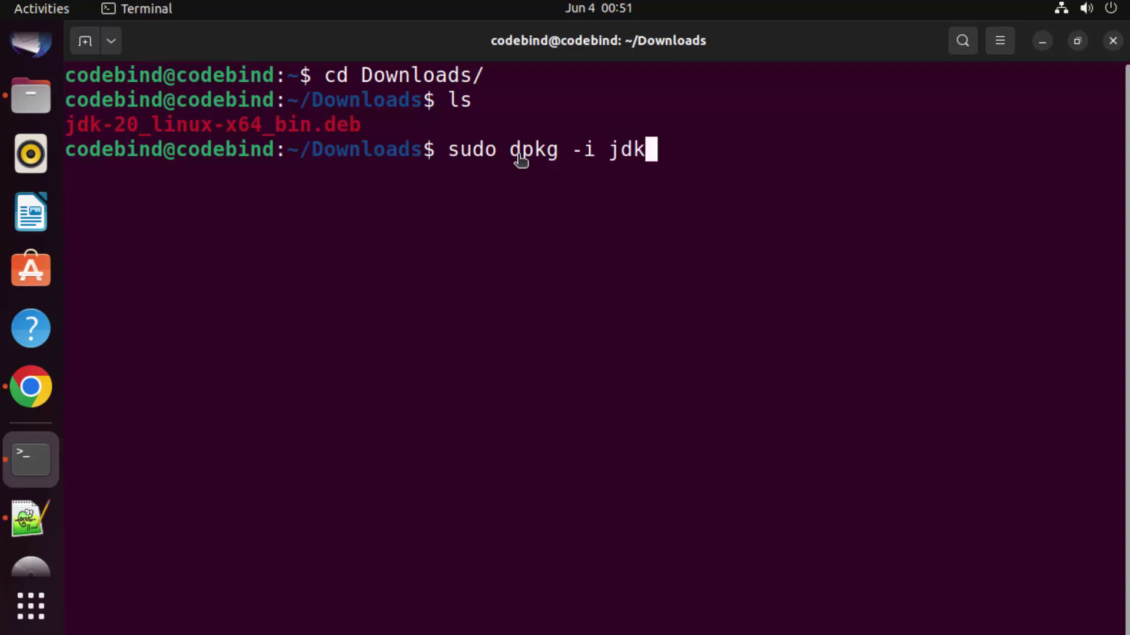
key(Tab)
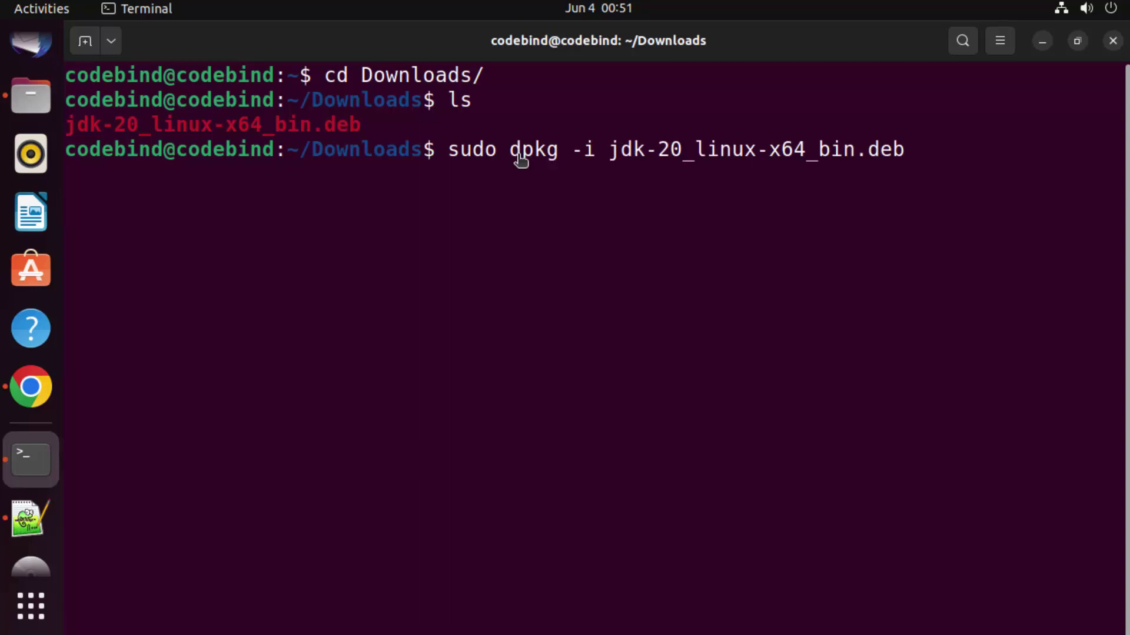
key(Return)
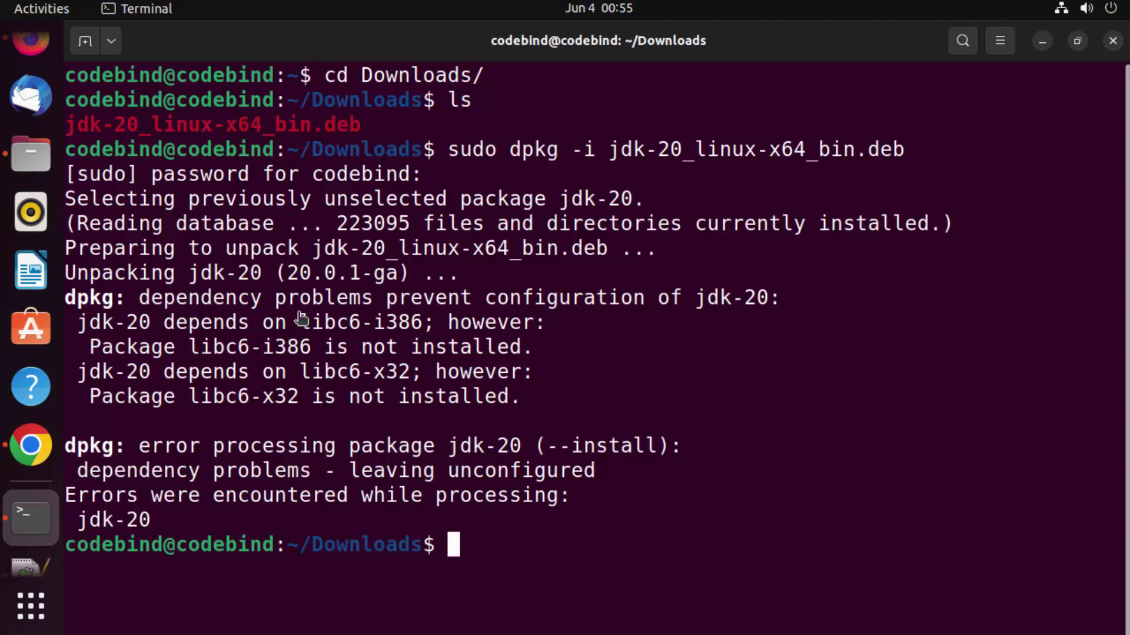
Step: Examine the dpkg output for the dependency packages that jdk-20 requires
drag(300, 321, 422, 329)
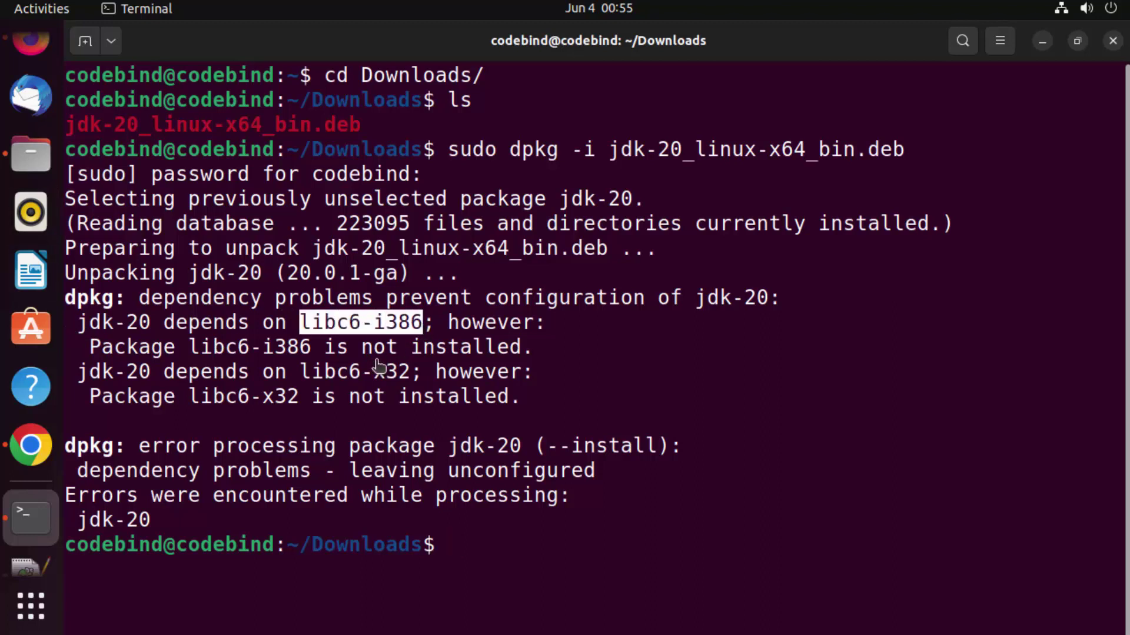
drag(305, 373, 408, 382)
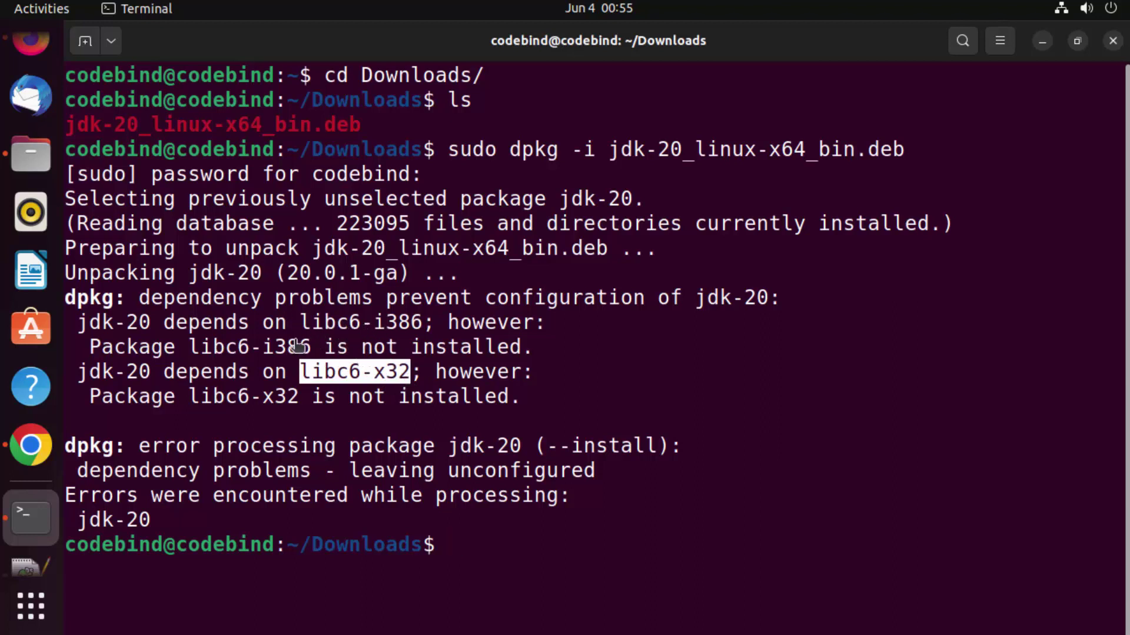
click(632, 501)
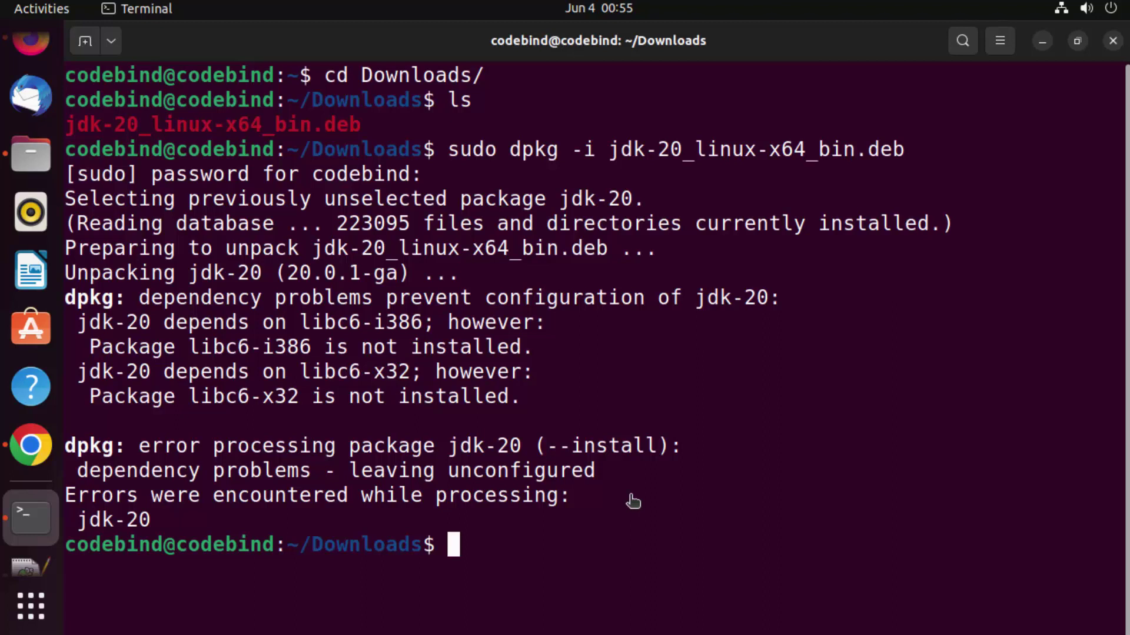
Step: Enter sudo apt install -y at the prompt as the start of the dependency installation command
text(sudo)
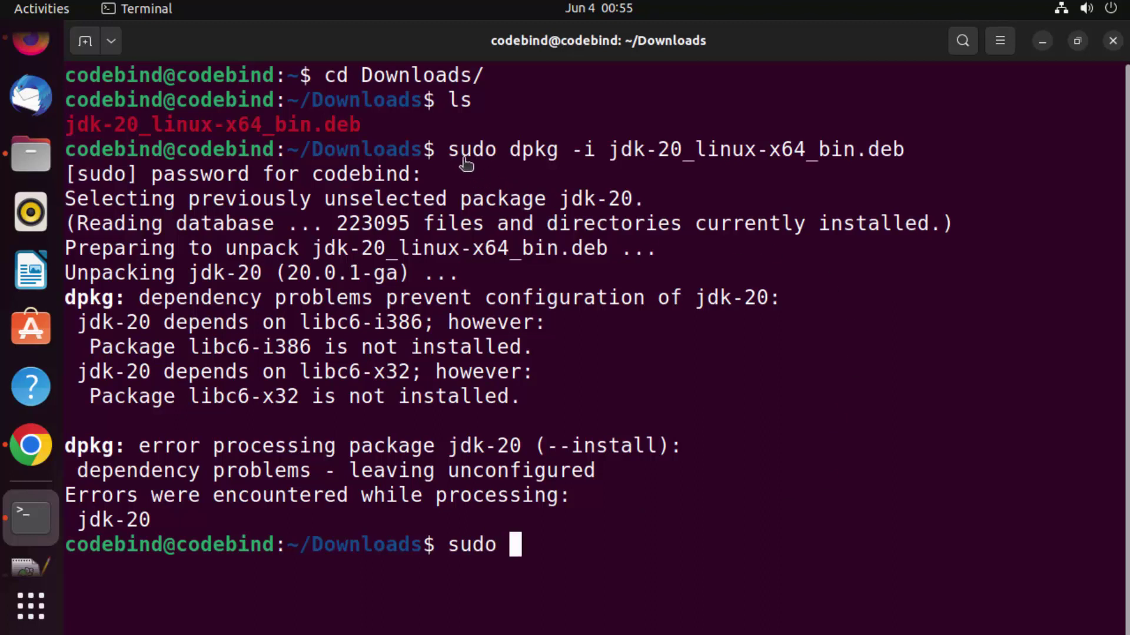
drag(458, 152, 895, 151)
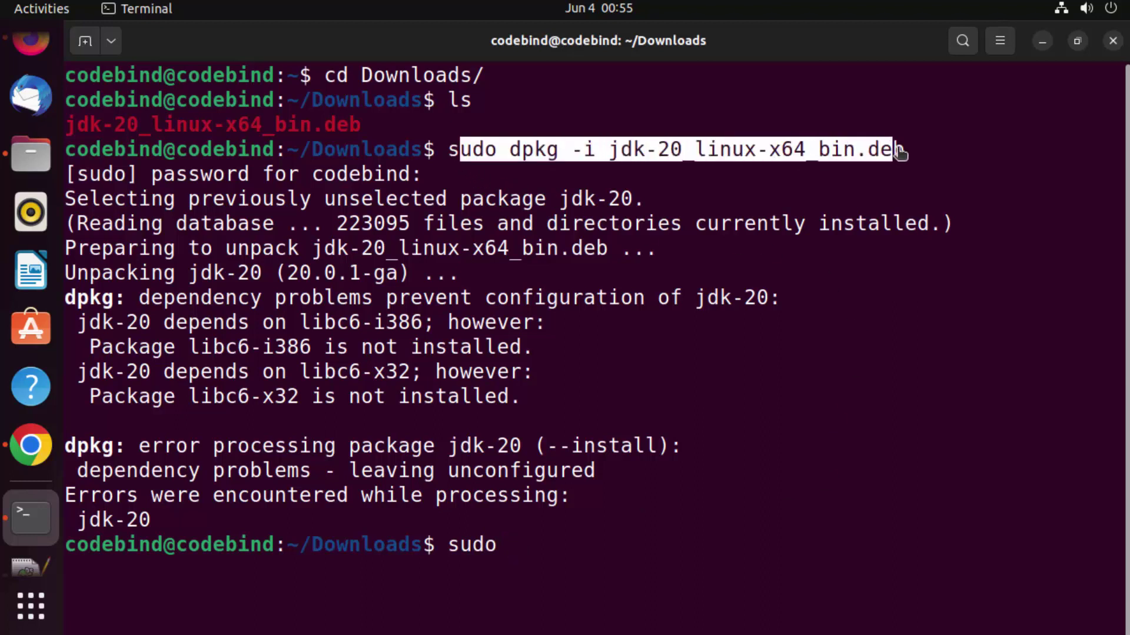
click(633, 547)
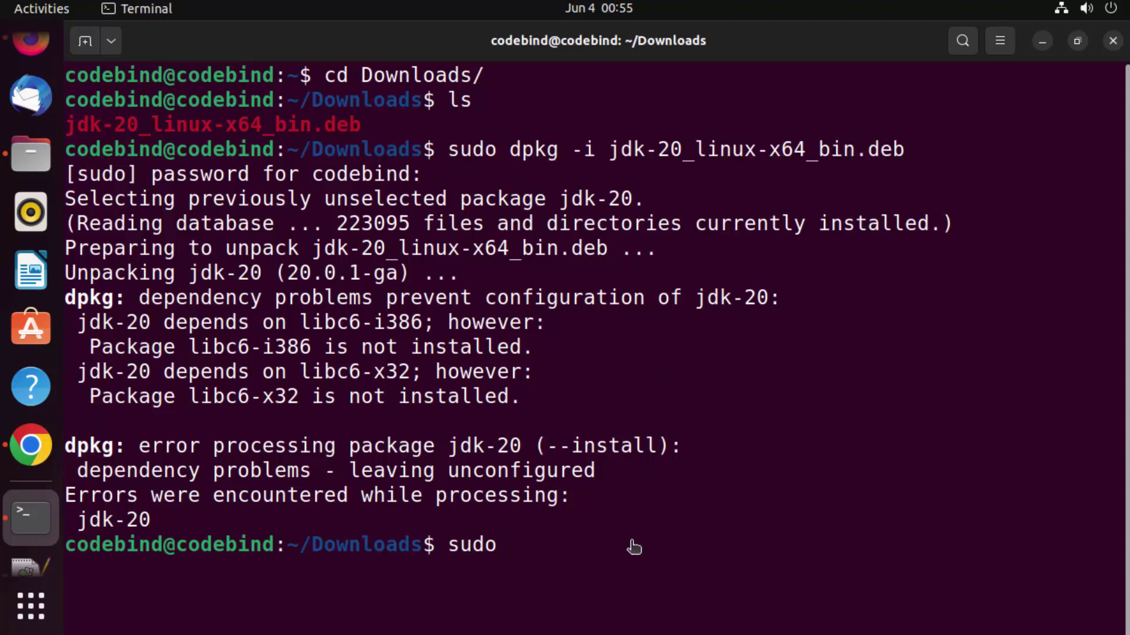
text(sudo apt )
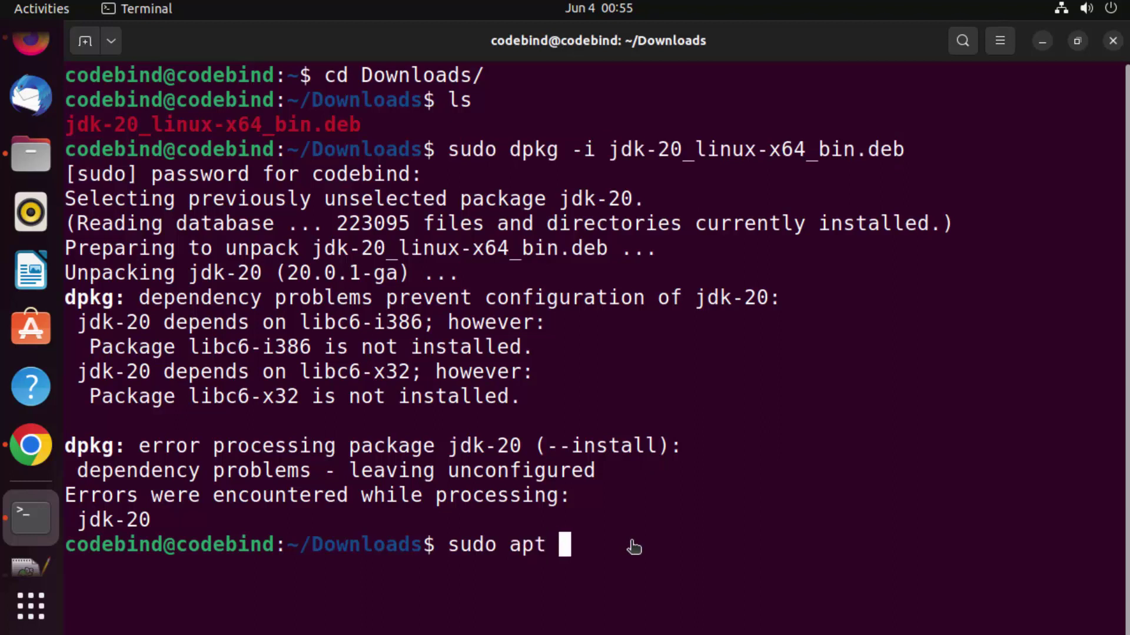
text(install)
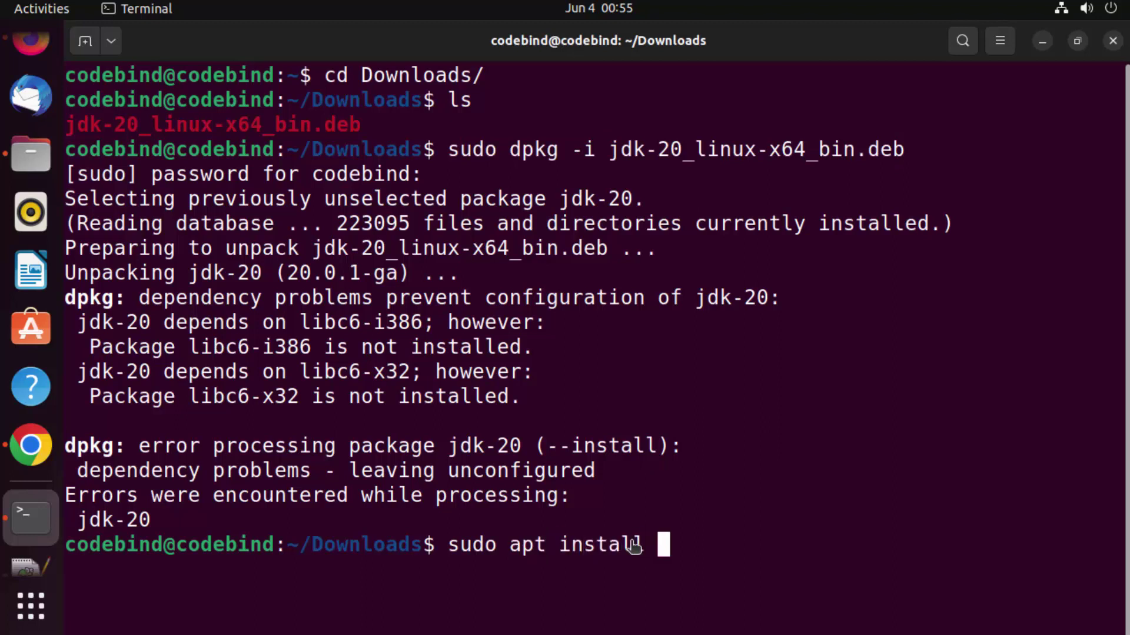
text( -y)
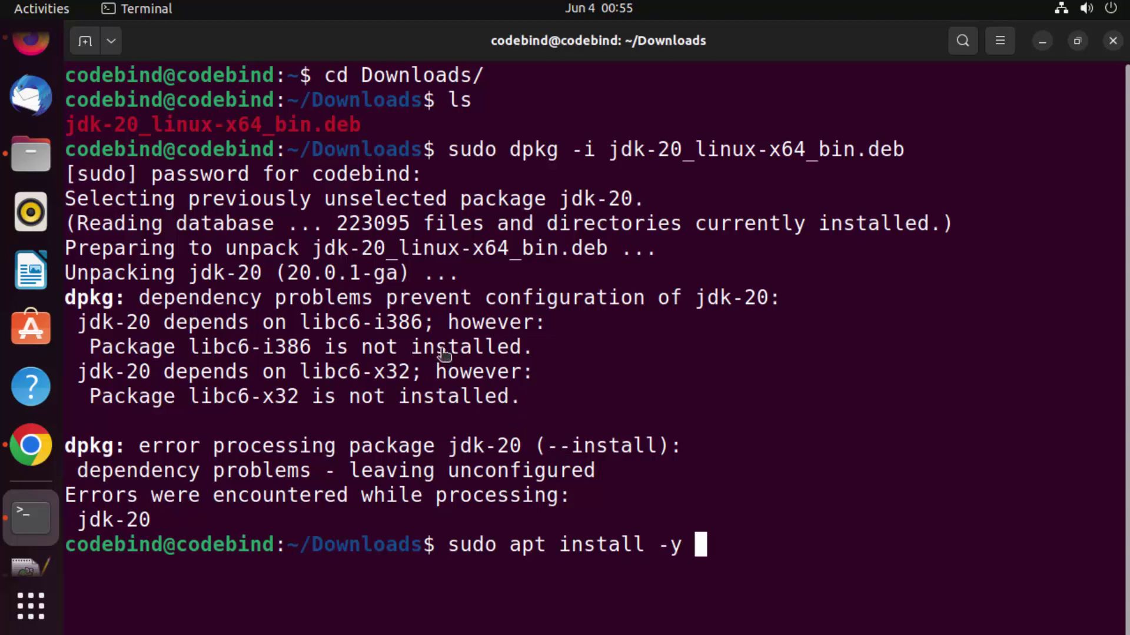
Step: Copy the dependency name libc6-i386 from the dpkg output into the apt install command
drag(423, 323, 301, 325)
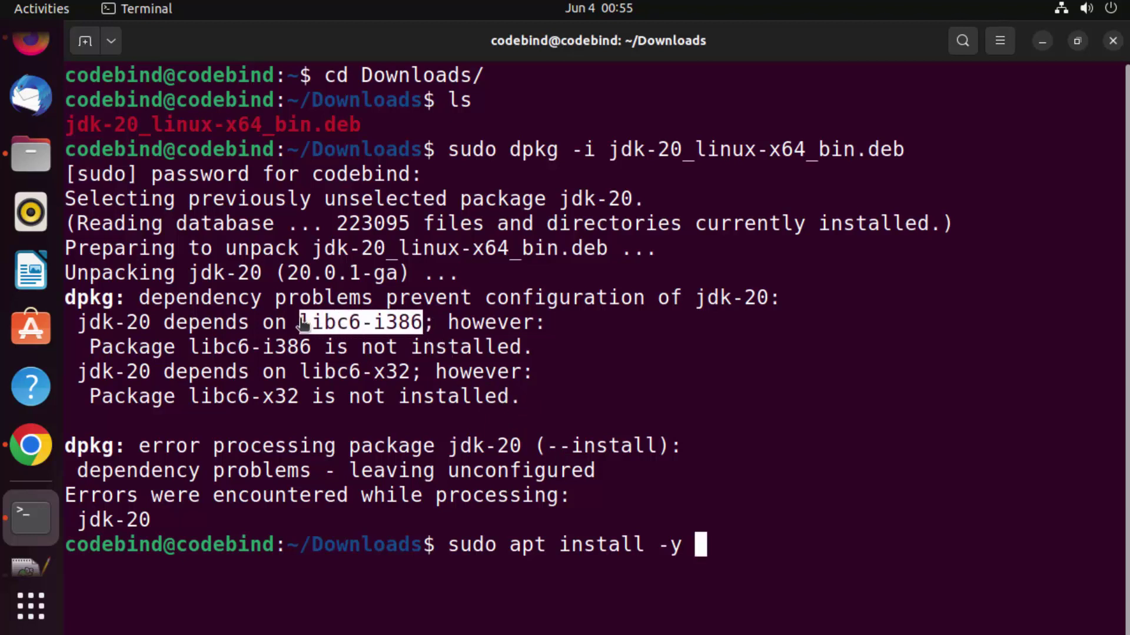
click(304, 374)
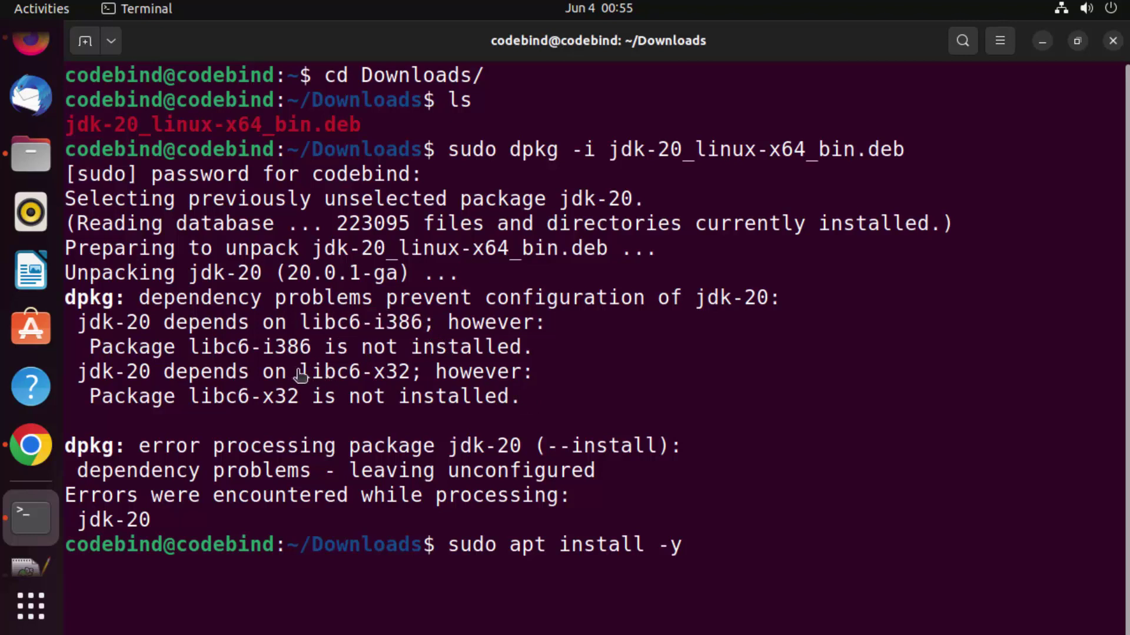
drag(302, 374, 411, 373)
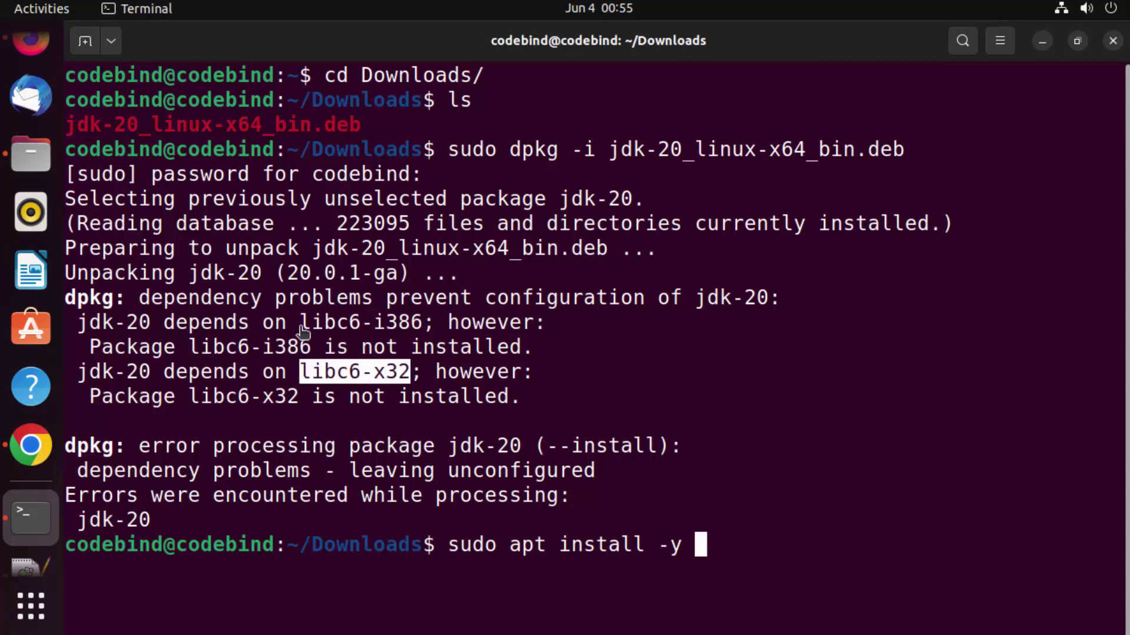
drag(301, 323, 356, 325)
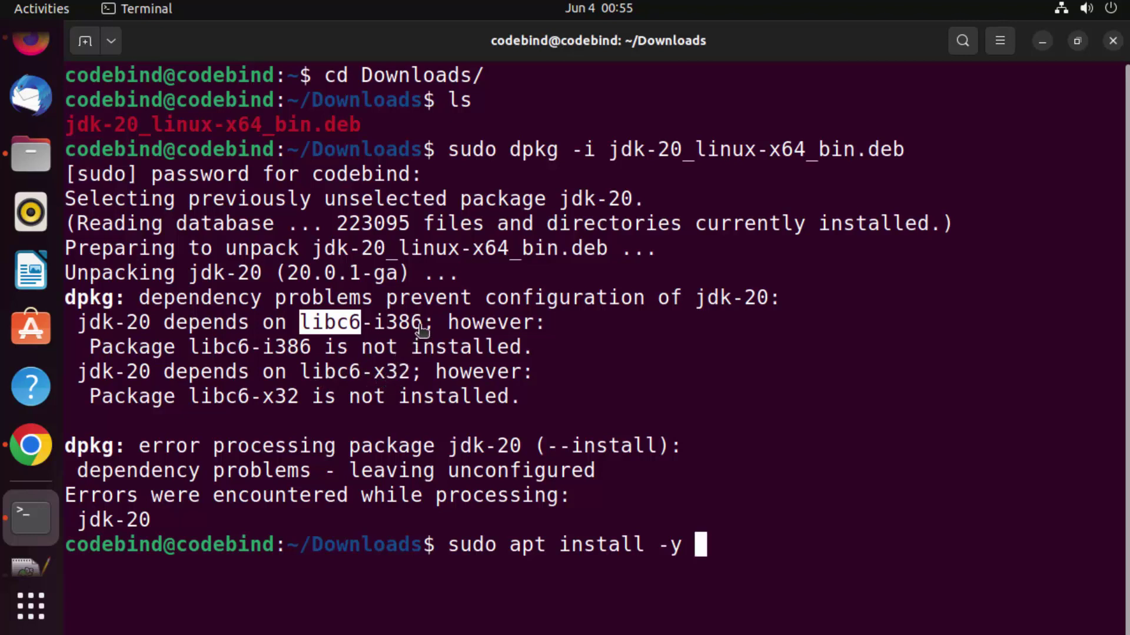
drag(423, 323, 305, 321)
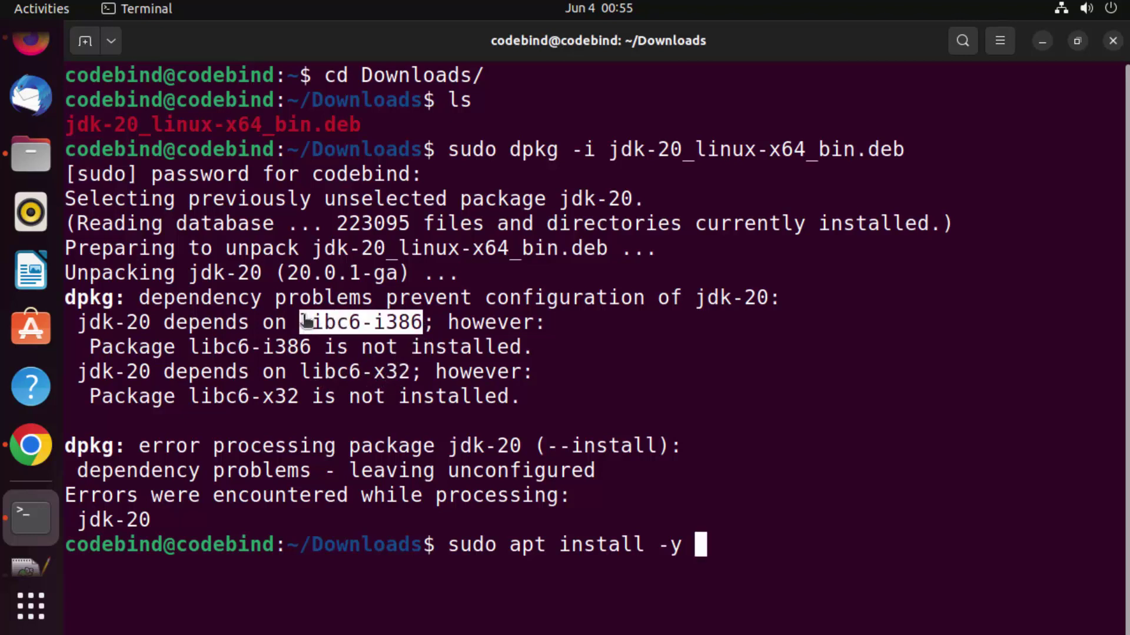
right_click(305, 322)
click(338, 333)
right_click(502, 341)
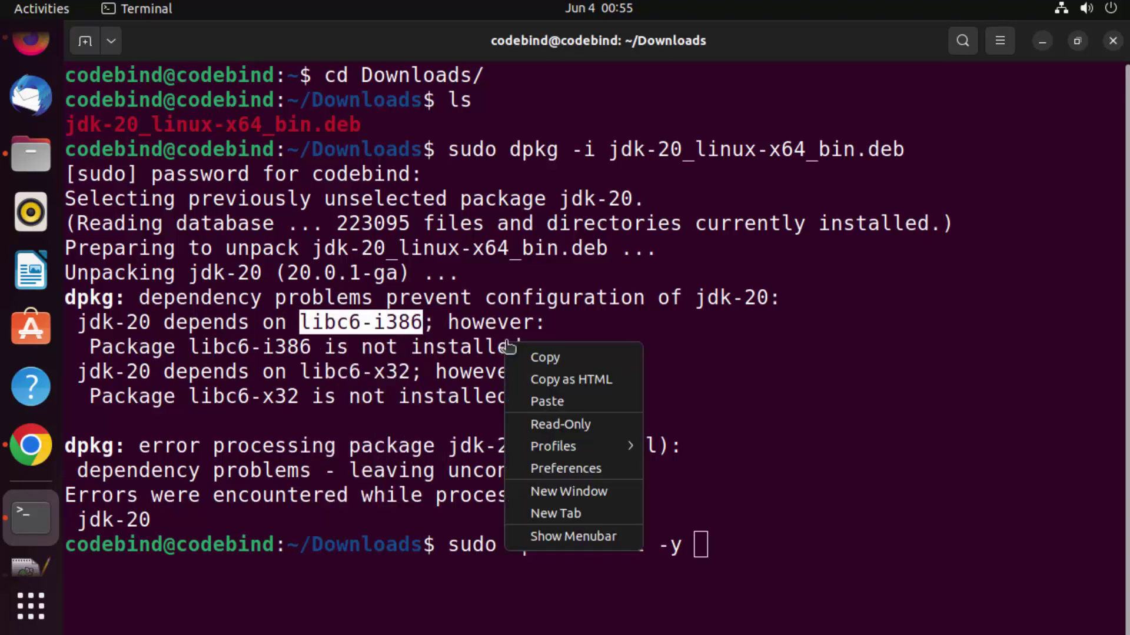
click(536, 403)
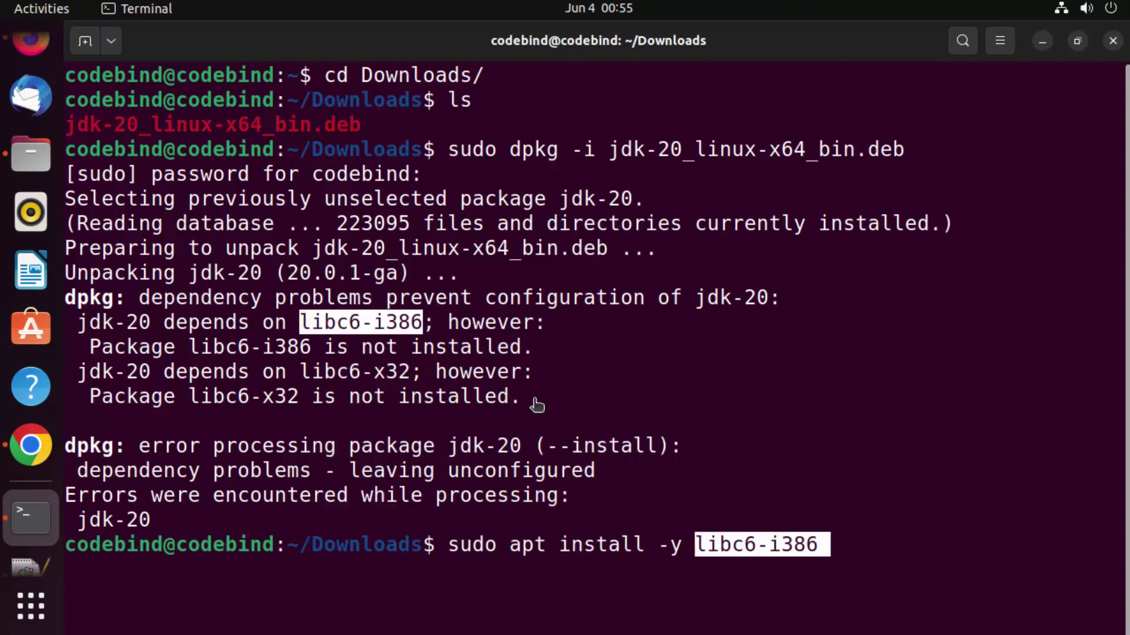
Step: Append libc6-x32 from the dpkg output to the apt command and run it to install both dependencies
click(374, 374)
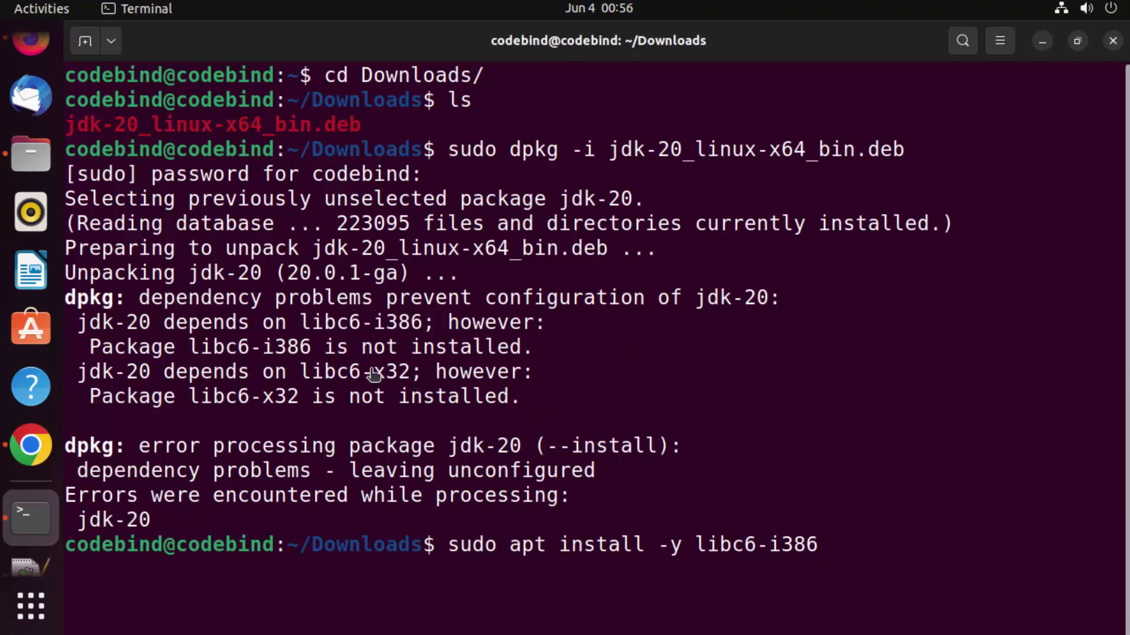
drag(410, 371, 301, 369)
right_click(318, 369)
key(Escape)
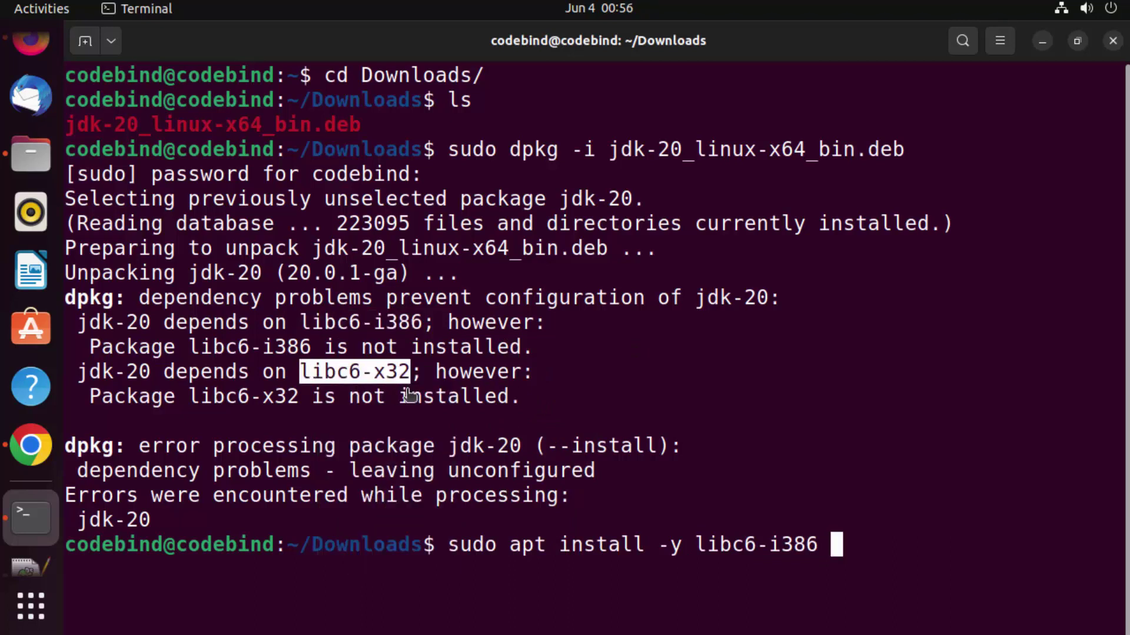
right_click(416, 390)
click(453, 450)
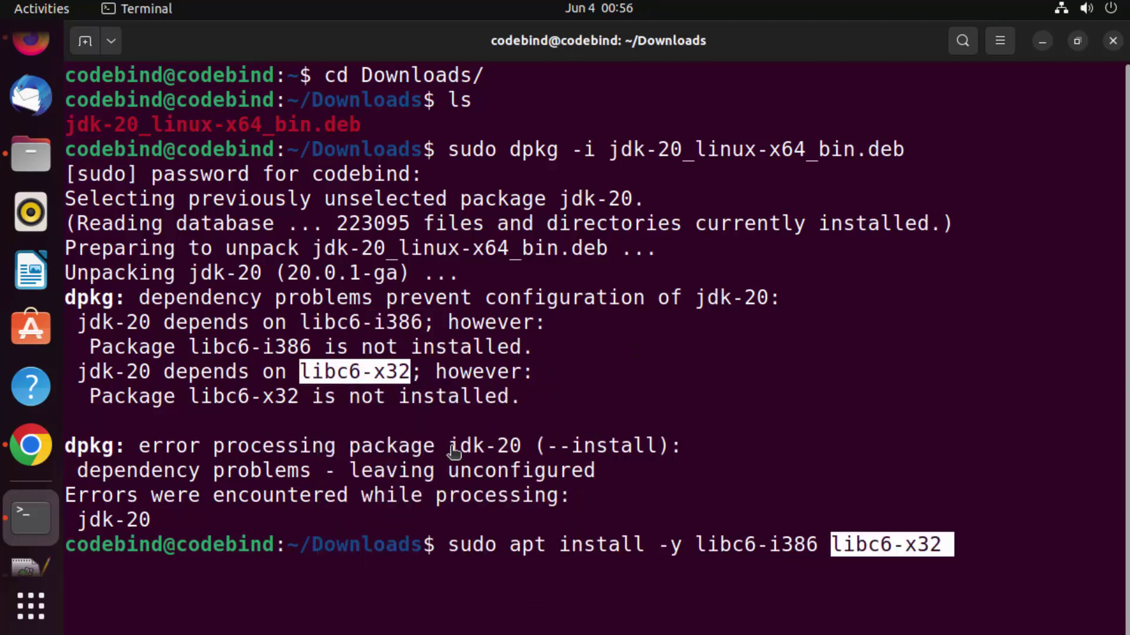
click(762, 474)
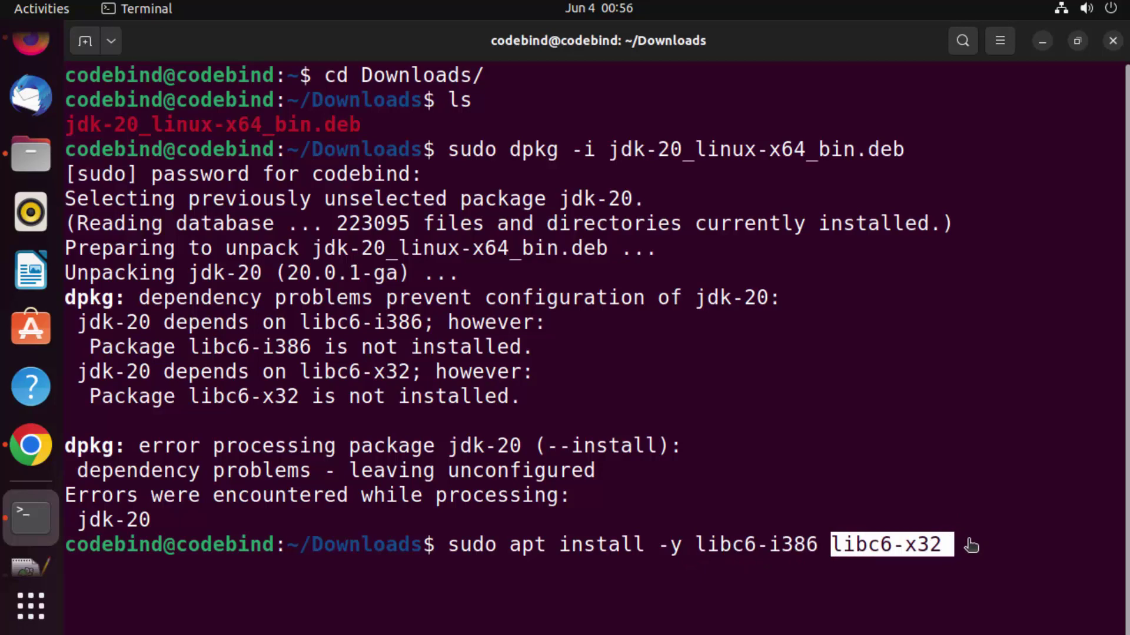
key(Return)
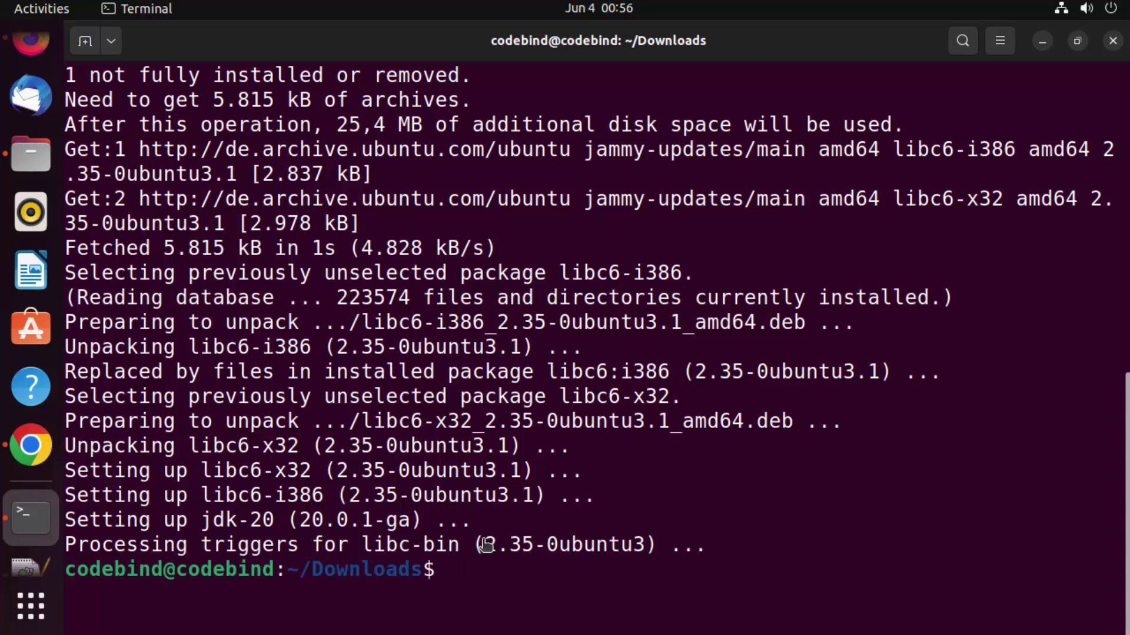
Step: Review the earlier dependency errors and rerun sudo dpkg -i jdk-20_linux-x64_bin.deb to install the JDK package
key(ctrl+shift+v)
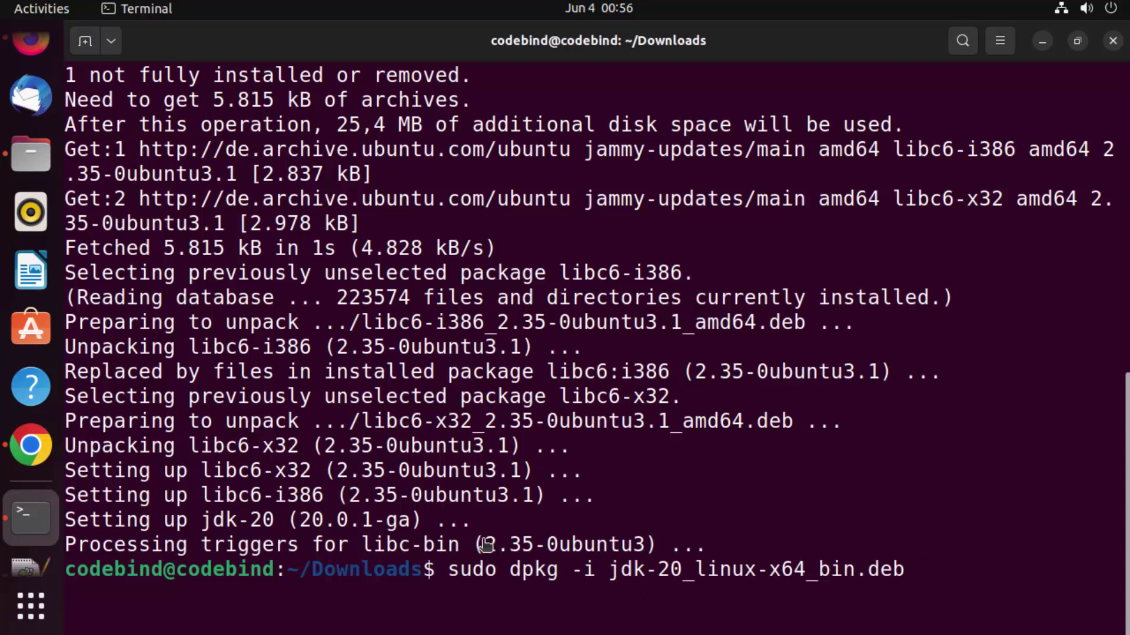
drag(609, 570, 909, 570)
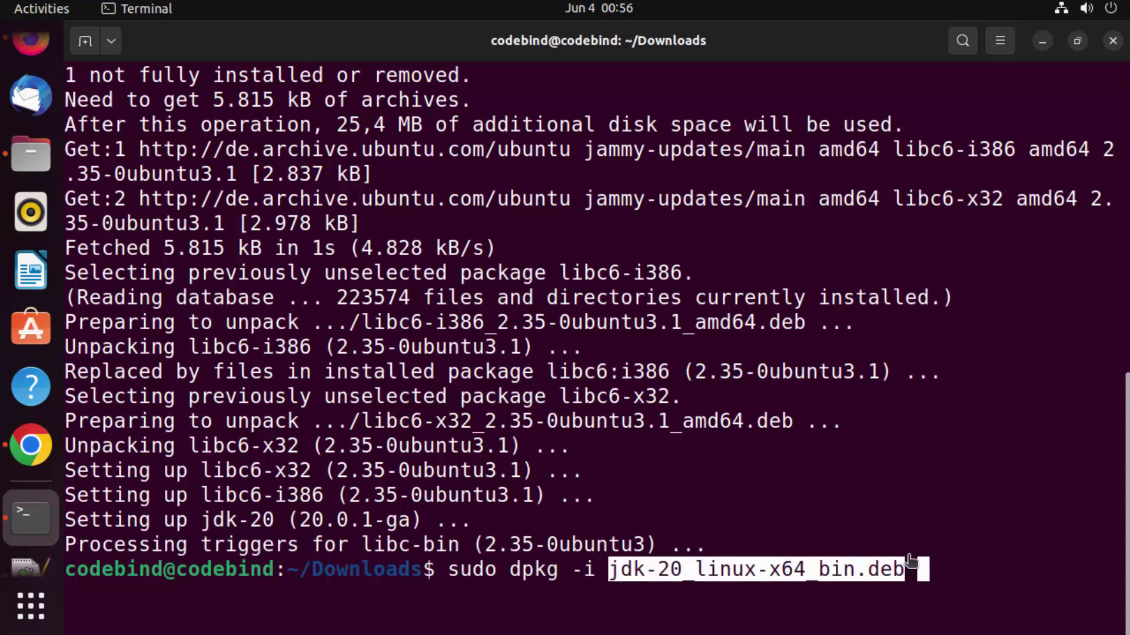
click(946, 561)
scroll(686, 468, up, 9)
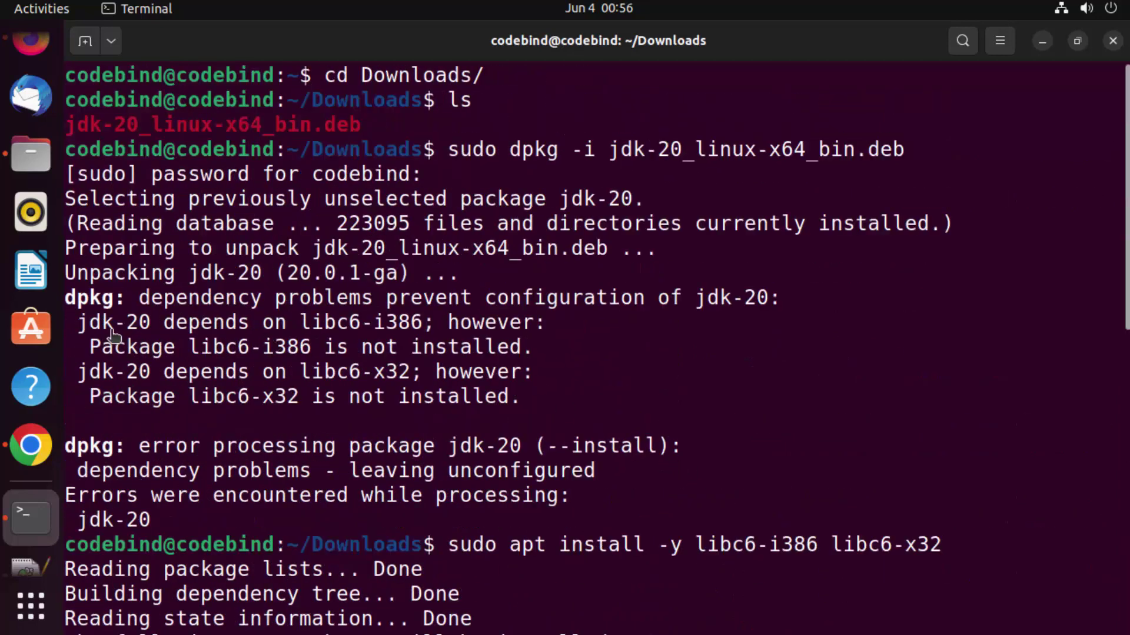
drag(151, 311, 484, 305)
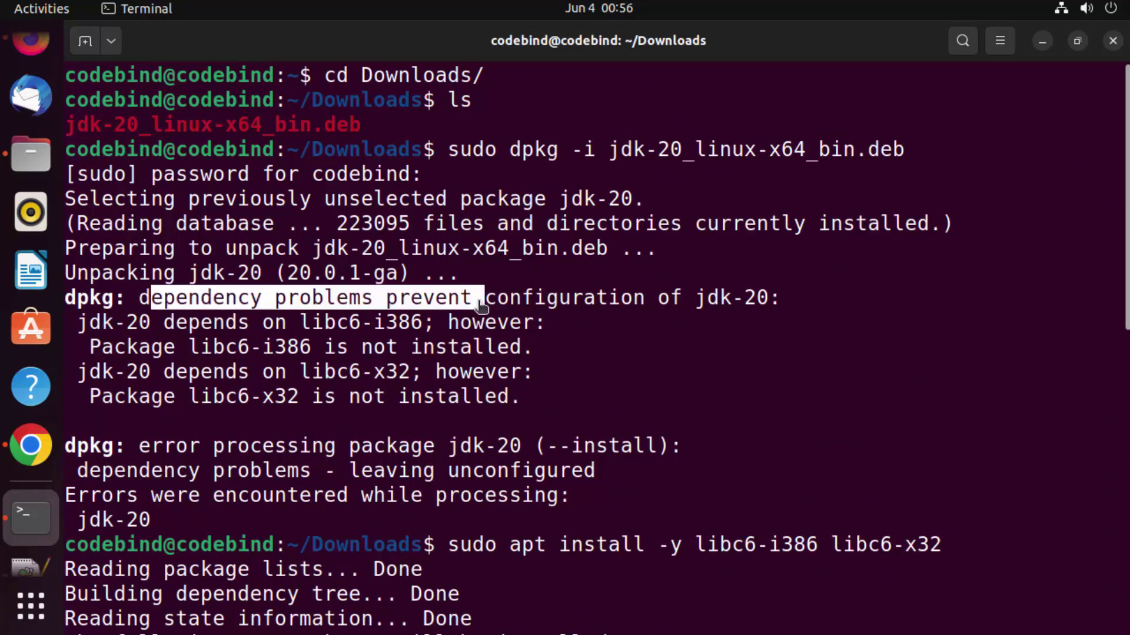
double_click(713, 304)
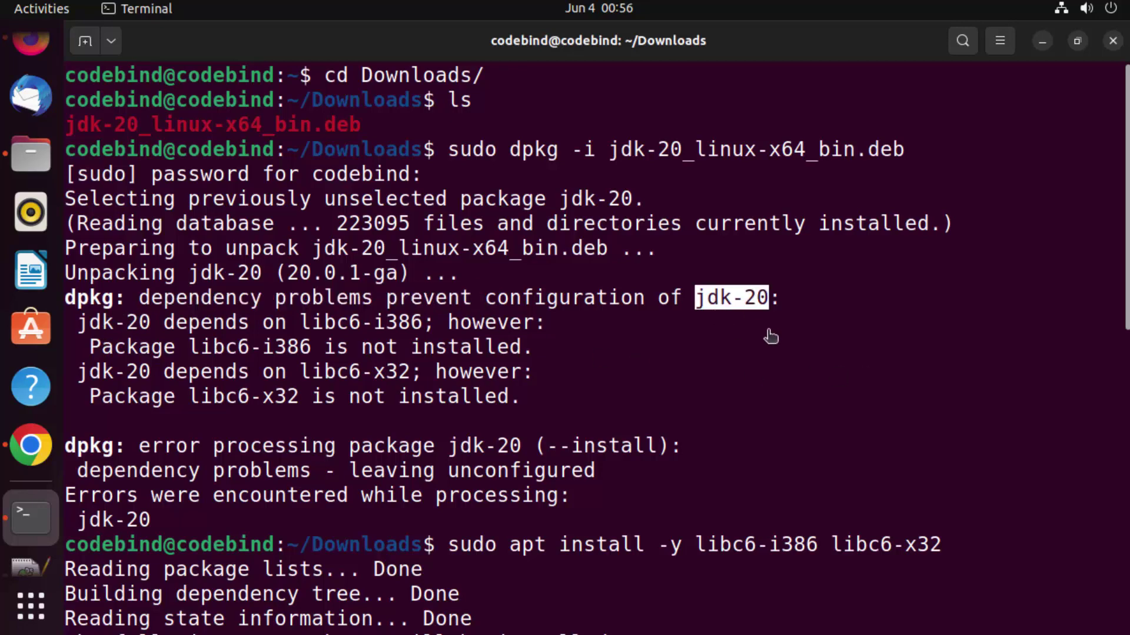
scroll(821, 376, down, 5)
scroll(821, 396, down, 4)
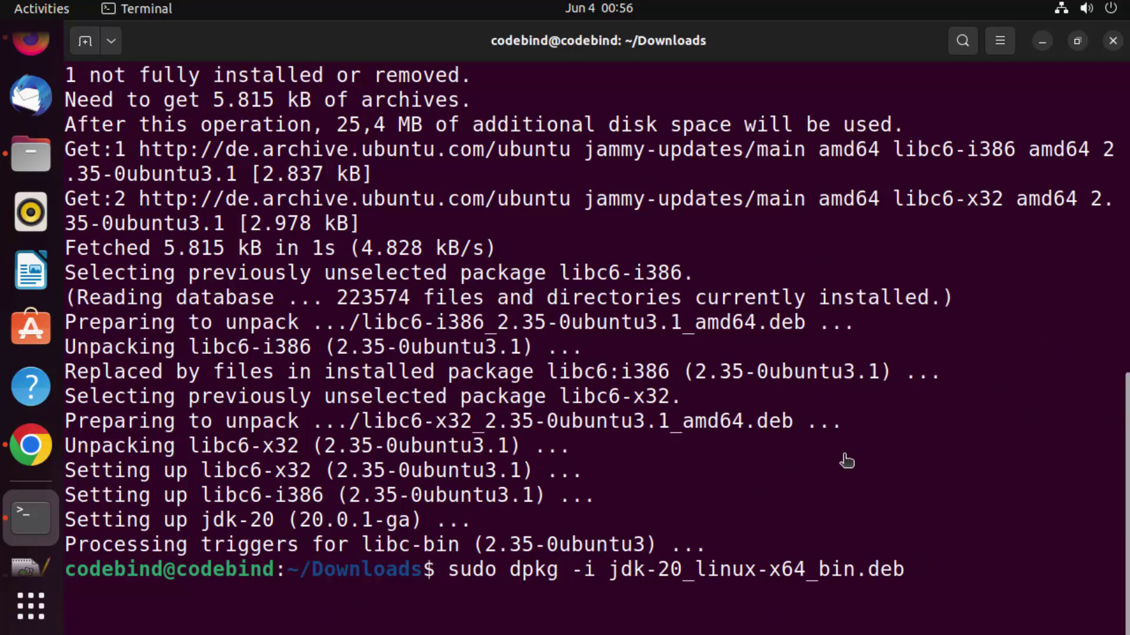
key(Return)
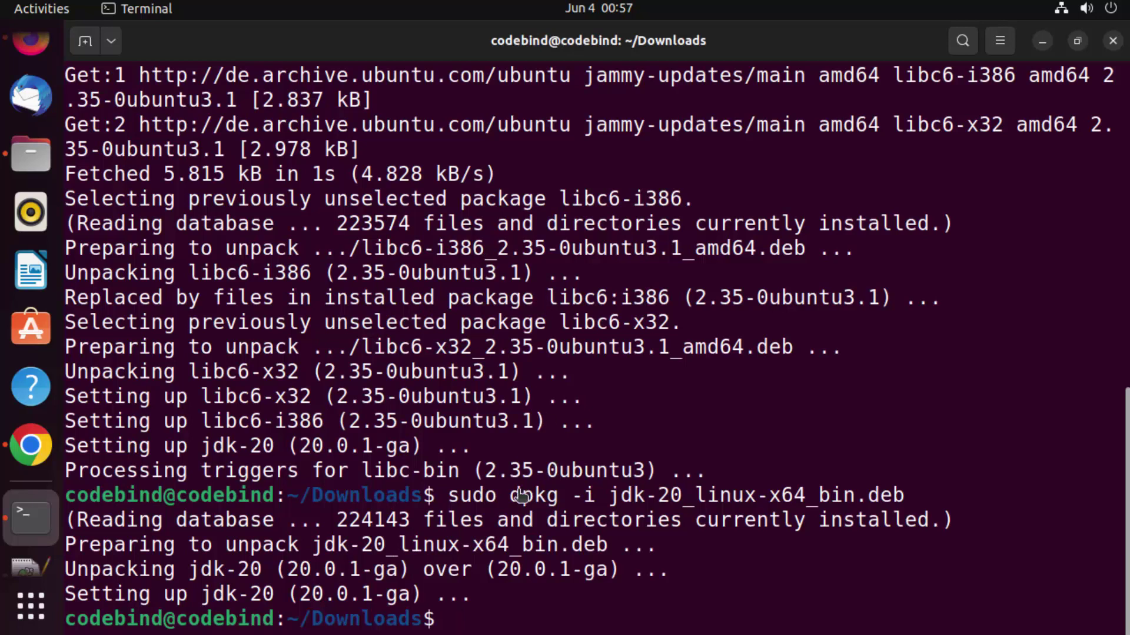
Step: Check the dpkg command that was just run and clear the terminal screen
triple_click(553, 497)
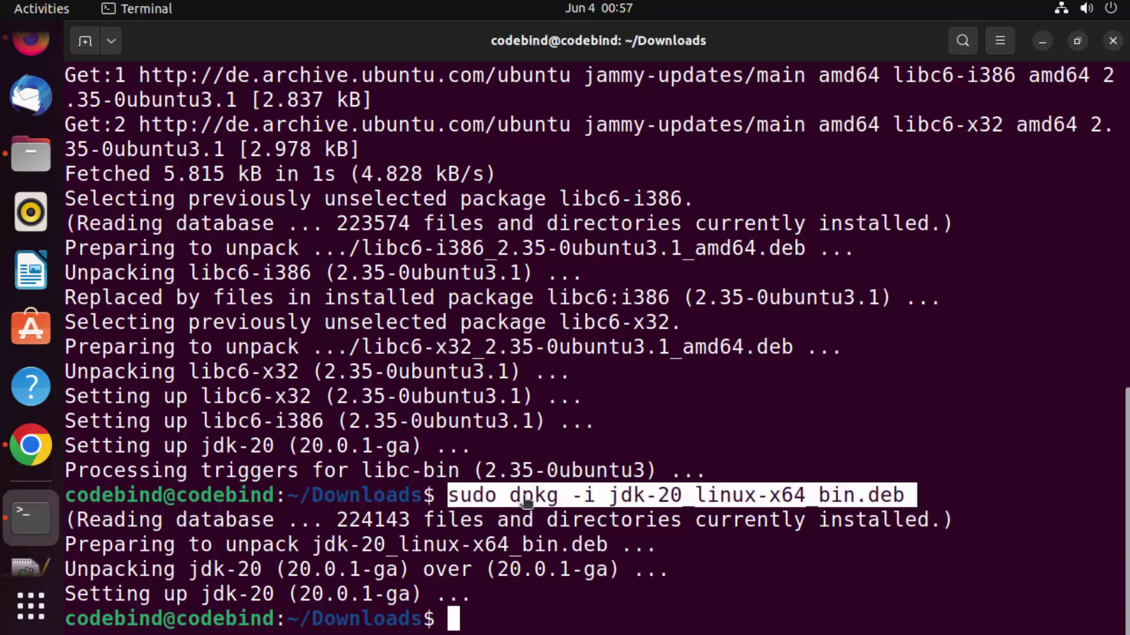
click(643, 501)
double_click(643, 500)
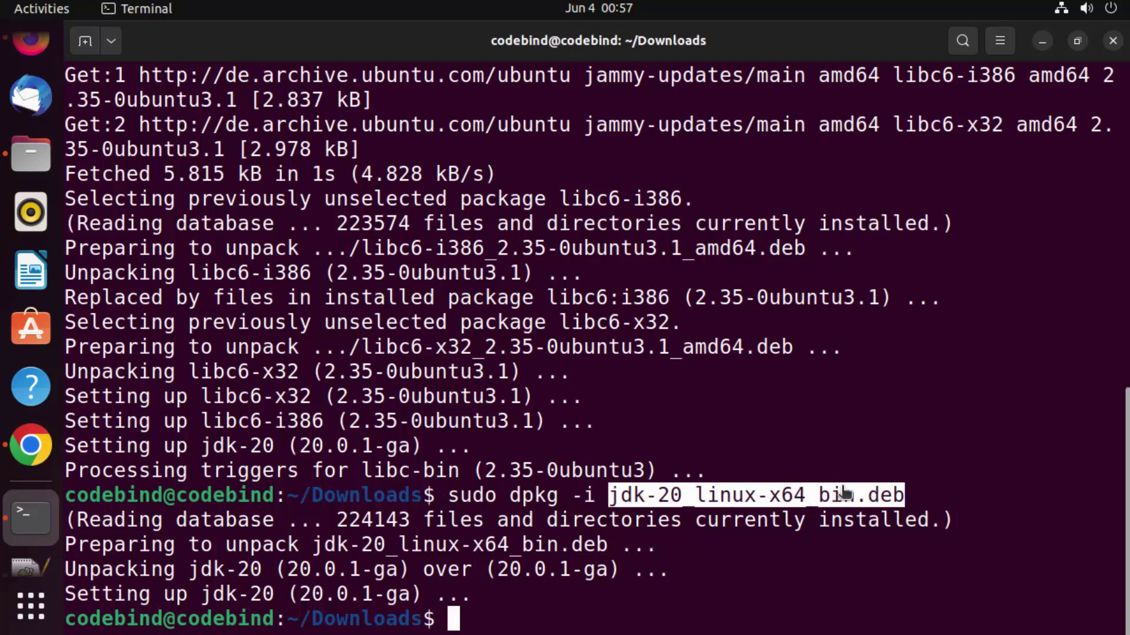
click(773, 571)
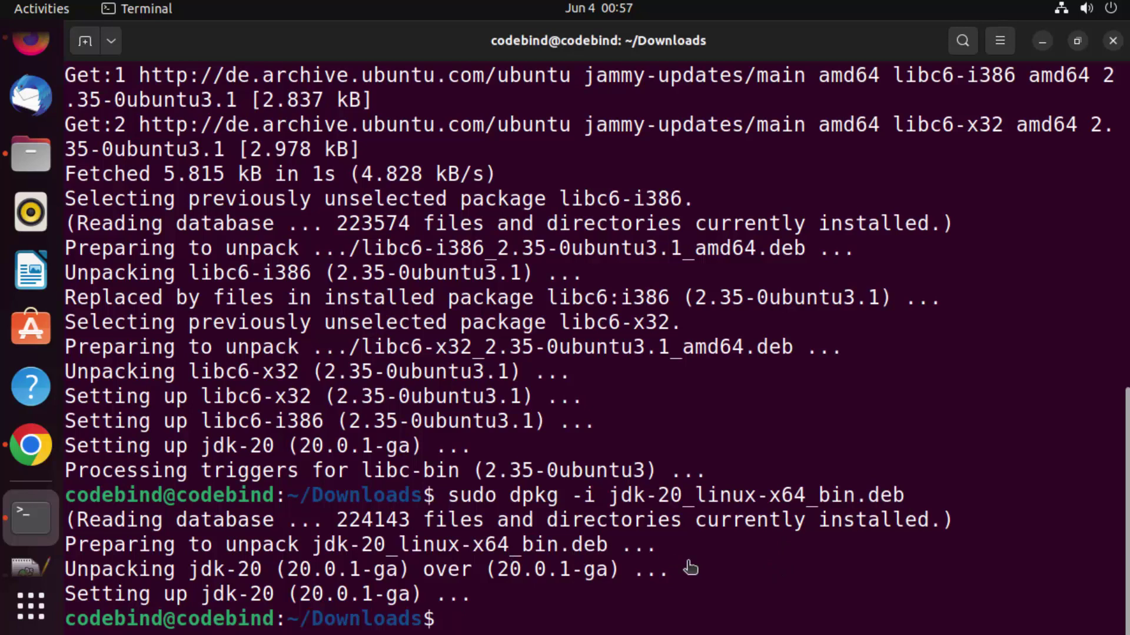
text(clear)
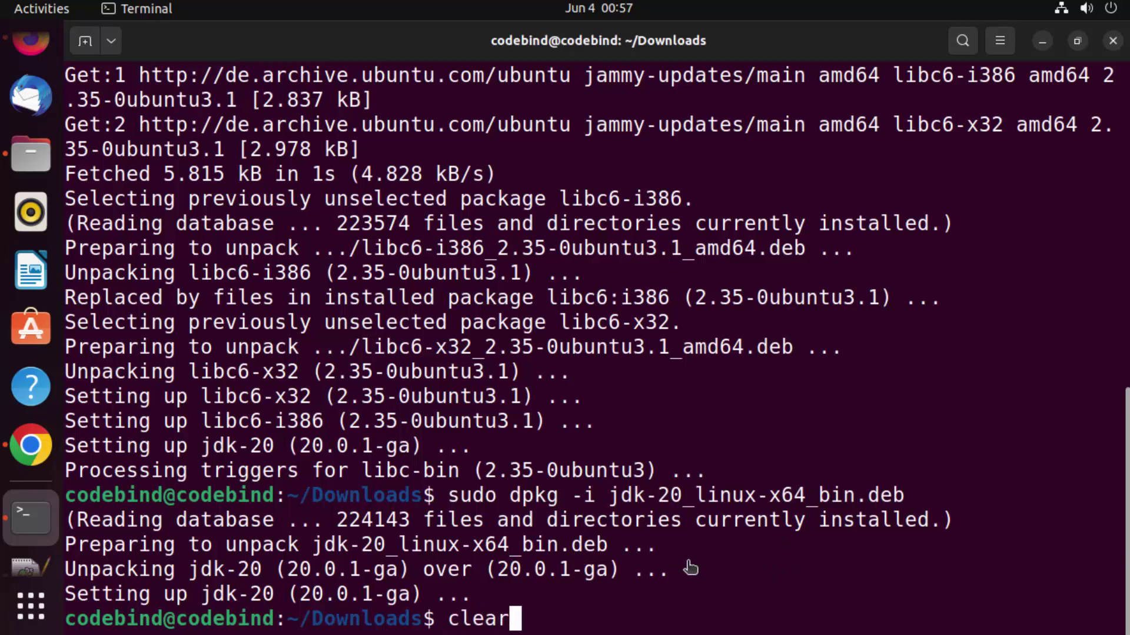
key(Return)
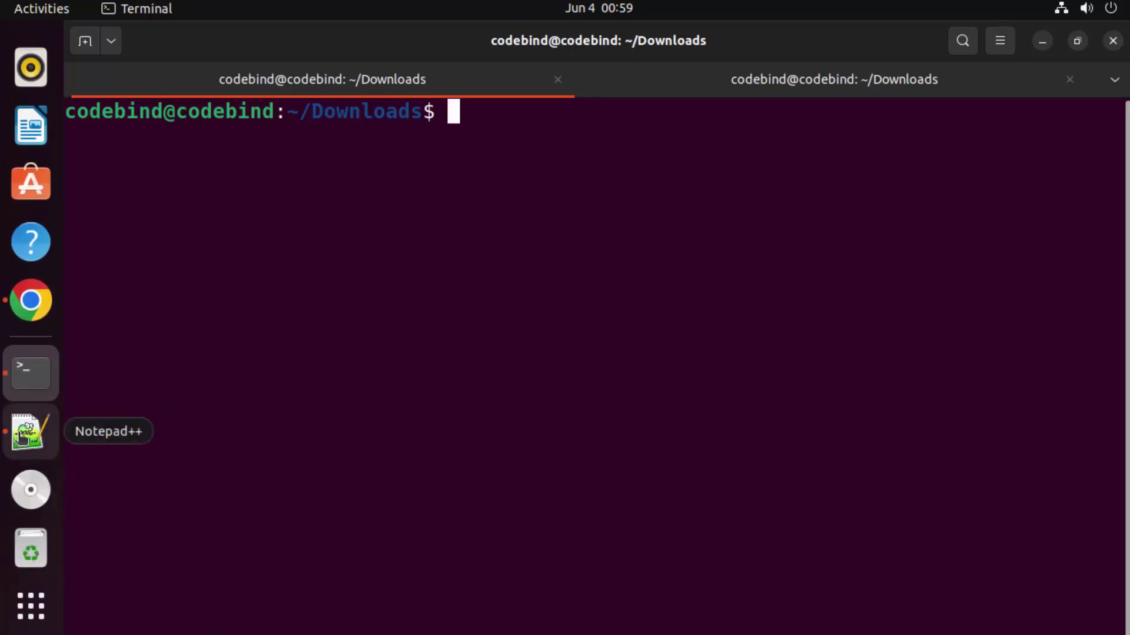
Step: Switch to Notepad++ and review the dpkg and update-alternatives commands for Java noted in change.log
click(21, 436)
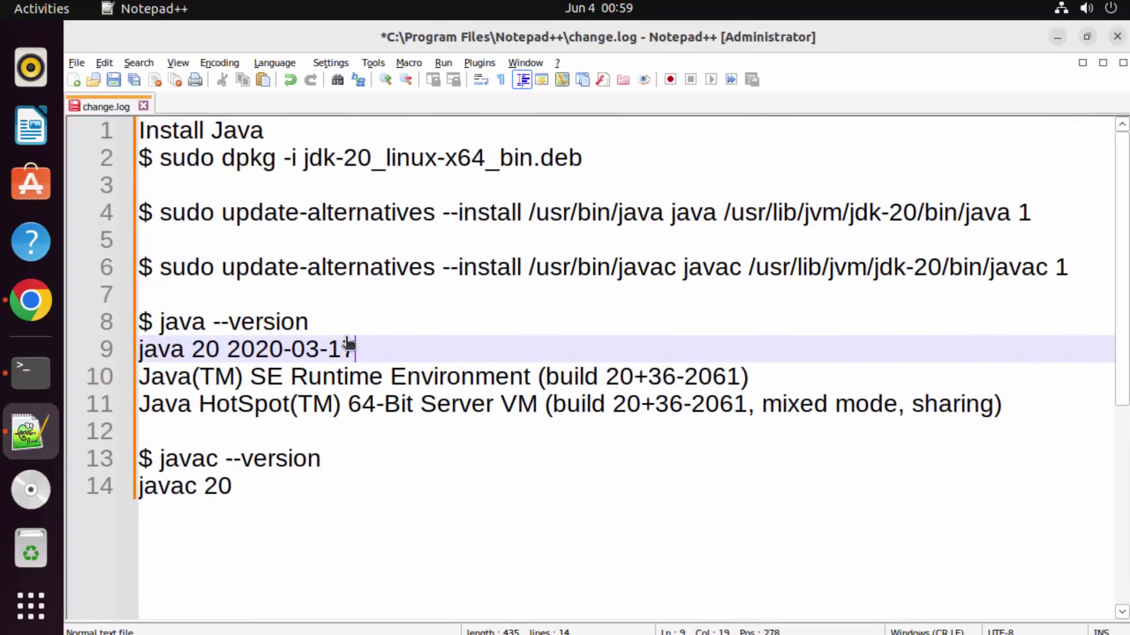
click(219, 237)
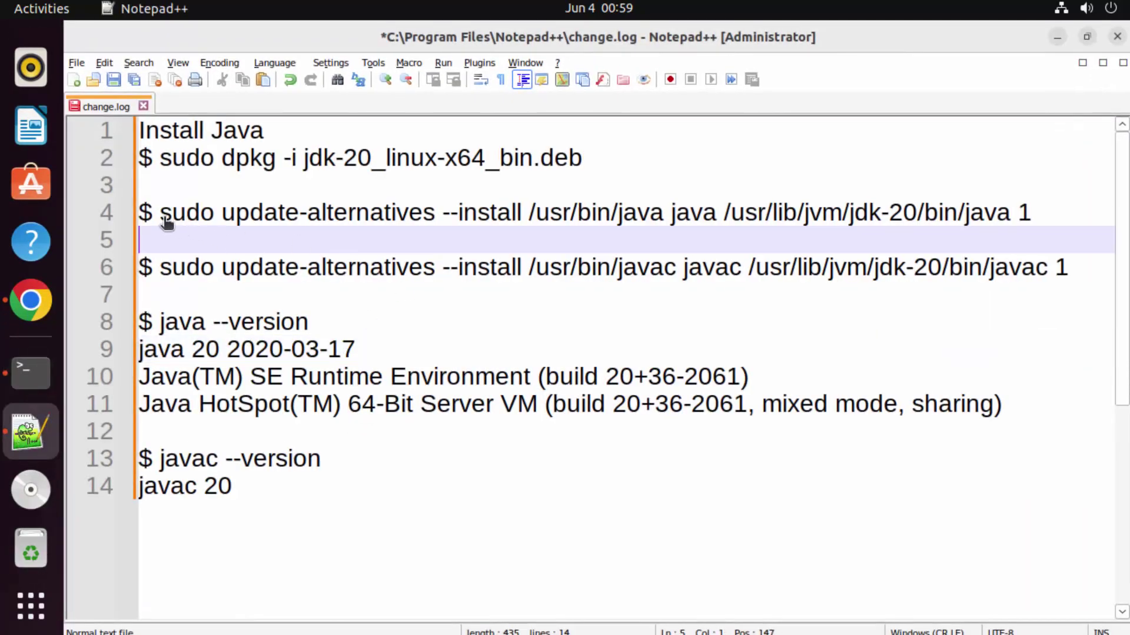
drag(161, 217, 1029, 212)
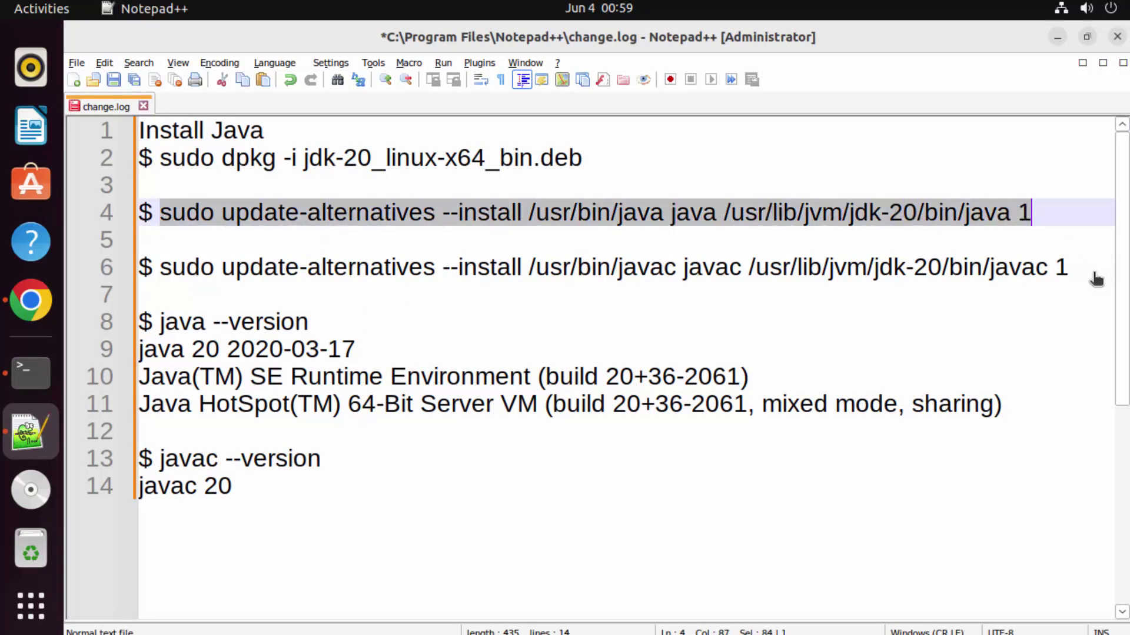
click(419, 250)
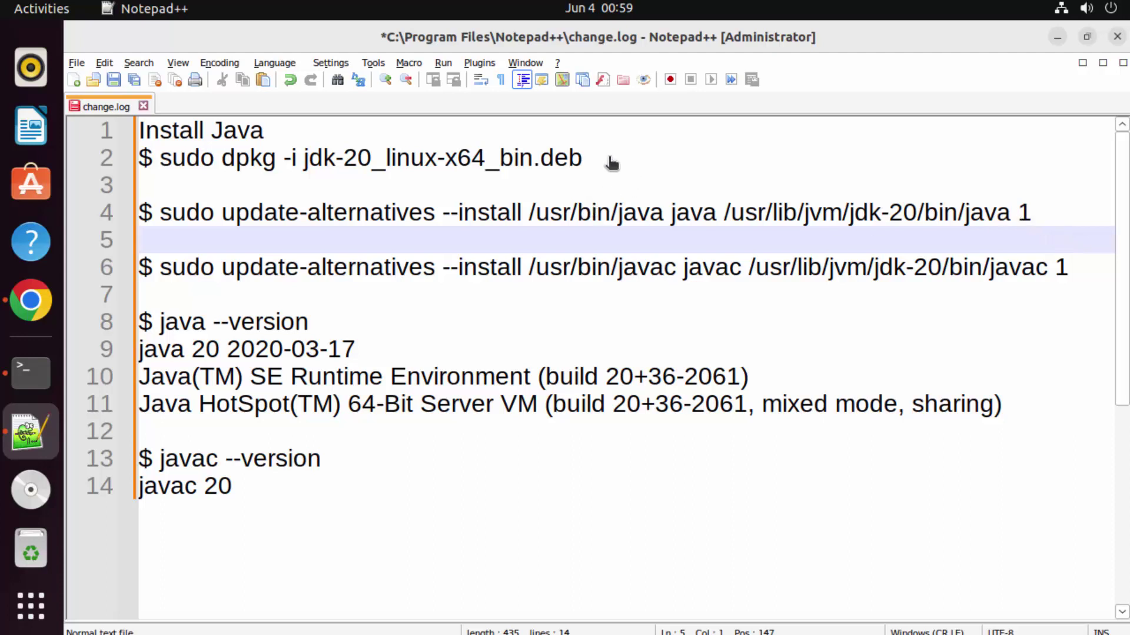
drag(608, 160, 171, 170)
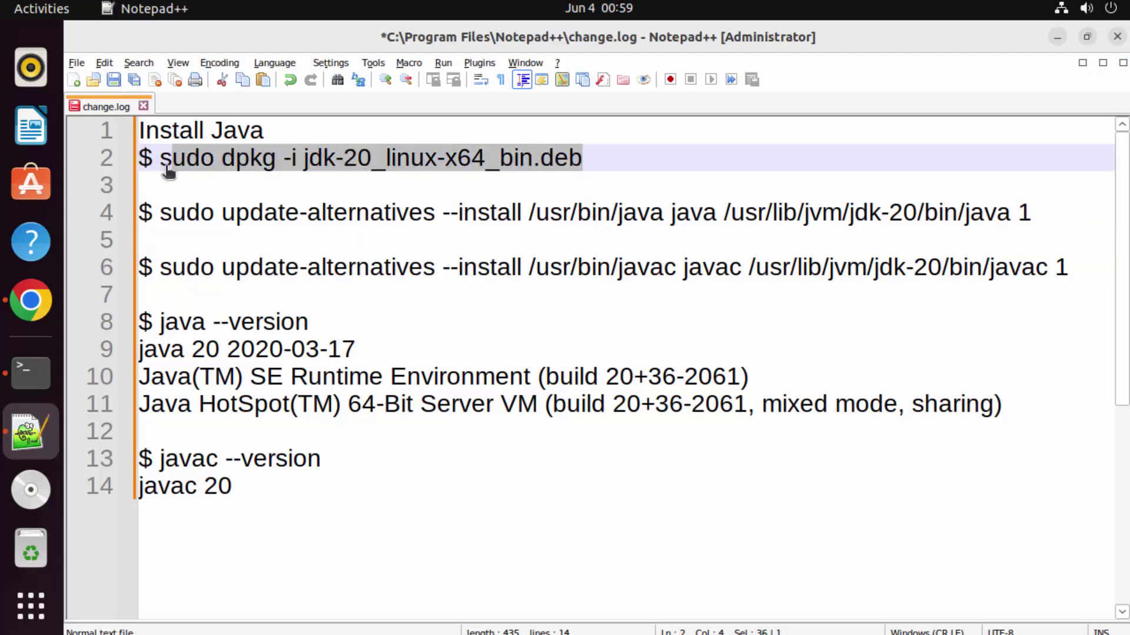
Step: Copy the update-alternatives command for java from line 4 of change.log and paste it at the Terminal prompt
click(308, 162)
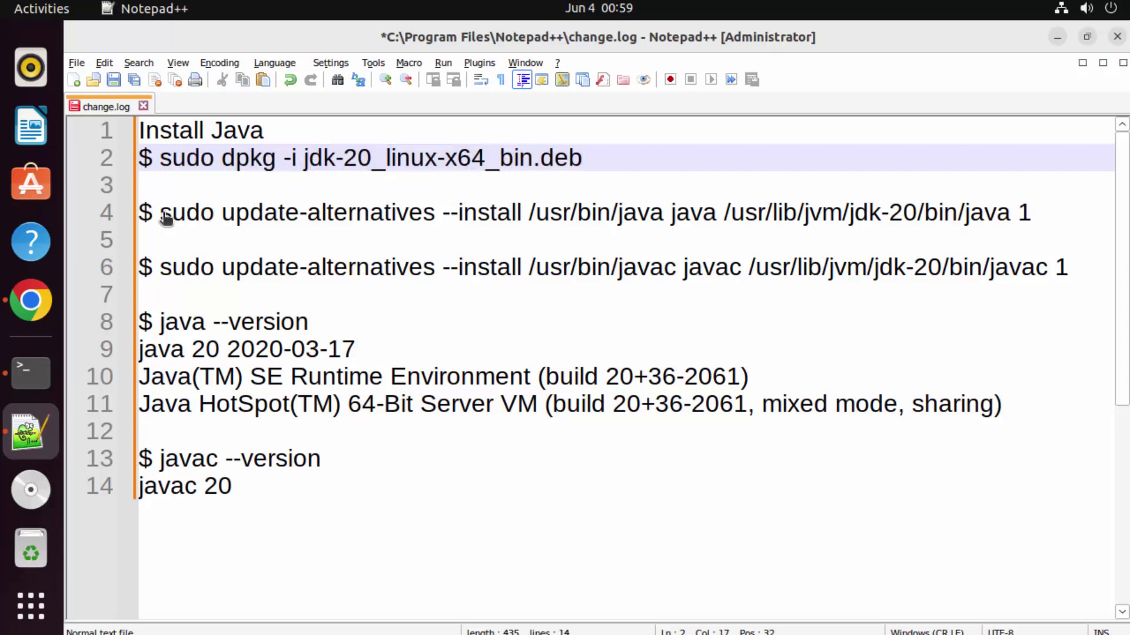
drag(165, 219, 997, 230)
key(ctrl+c)
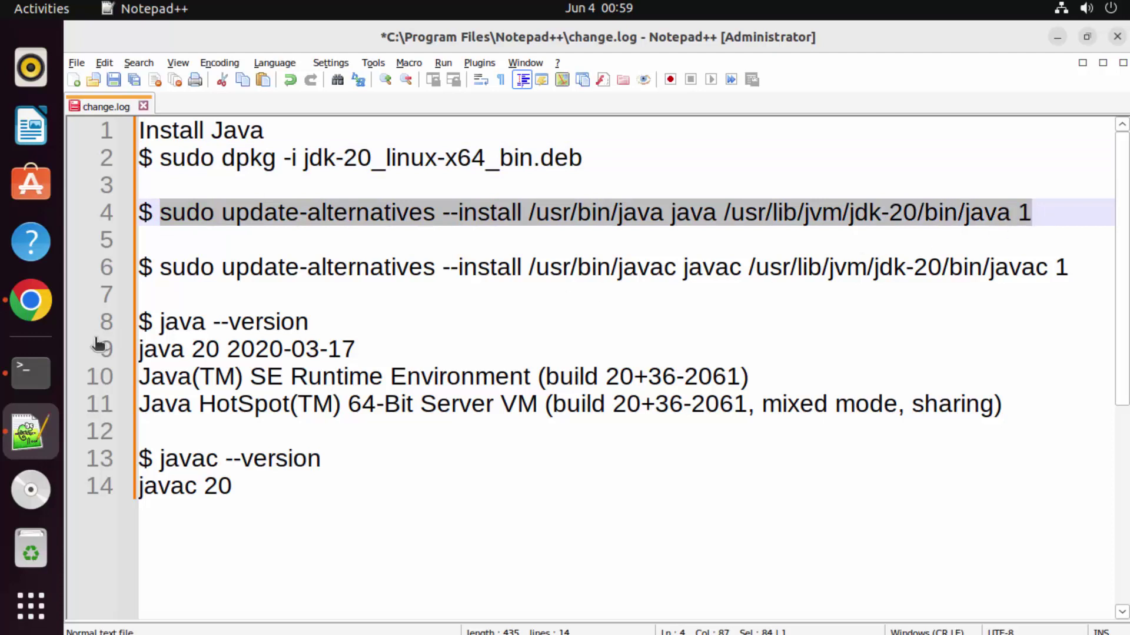
click(50, 372)
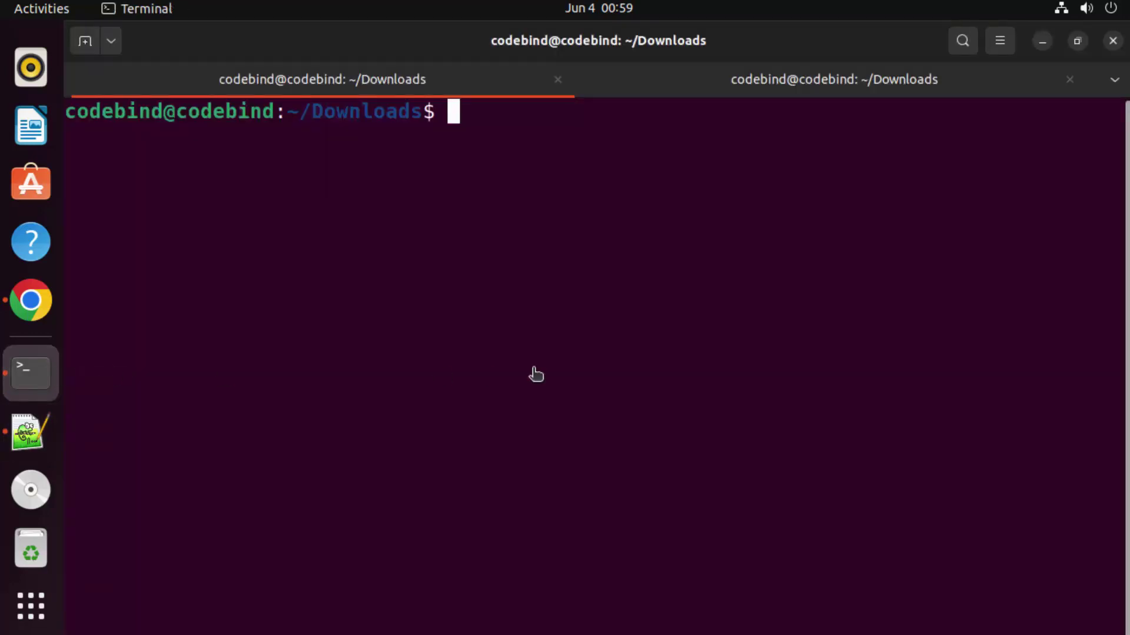
key(ctrl+shift+v)
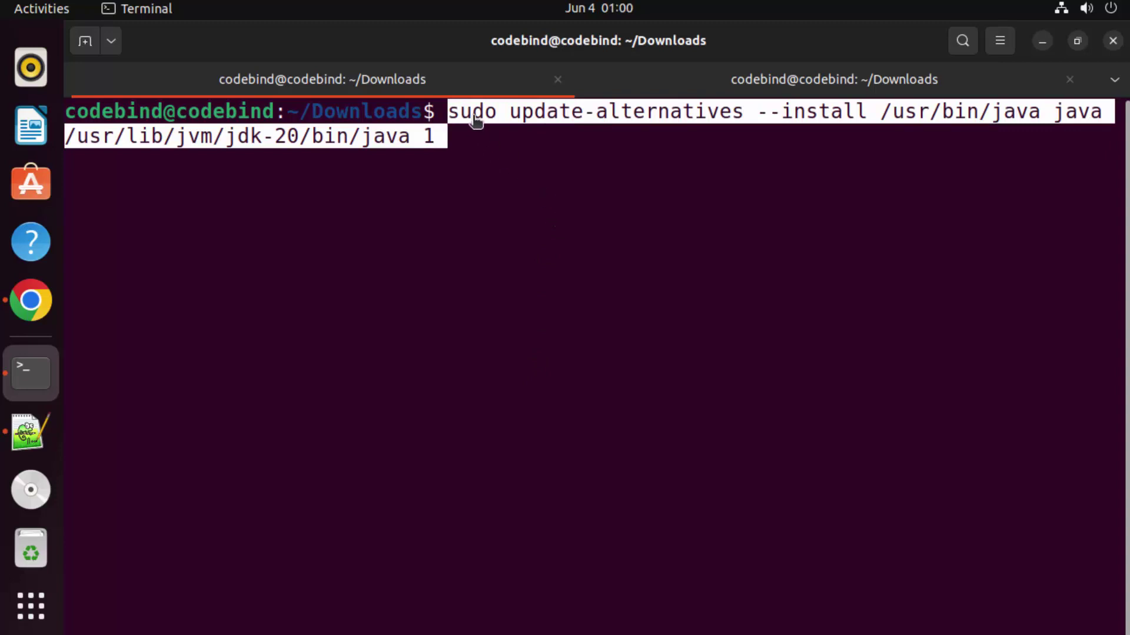
Step: Check the paths in the pasted command, run it to register /usr/lib/jvm/jdk-20/bin/java as the java alternative, and review its output
double_click(596, 117)
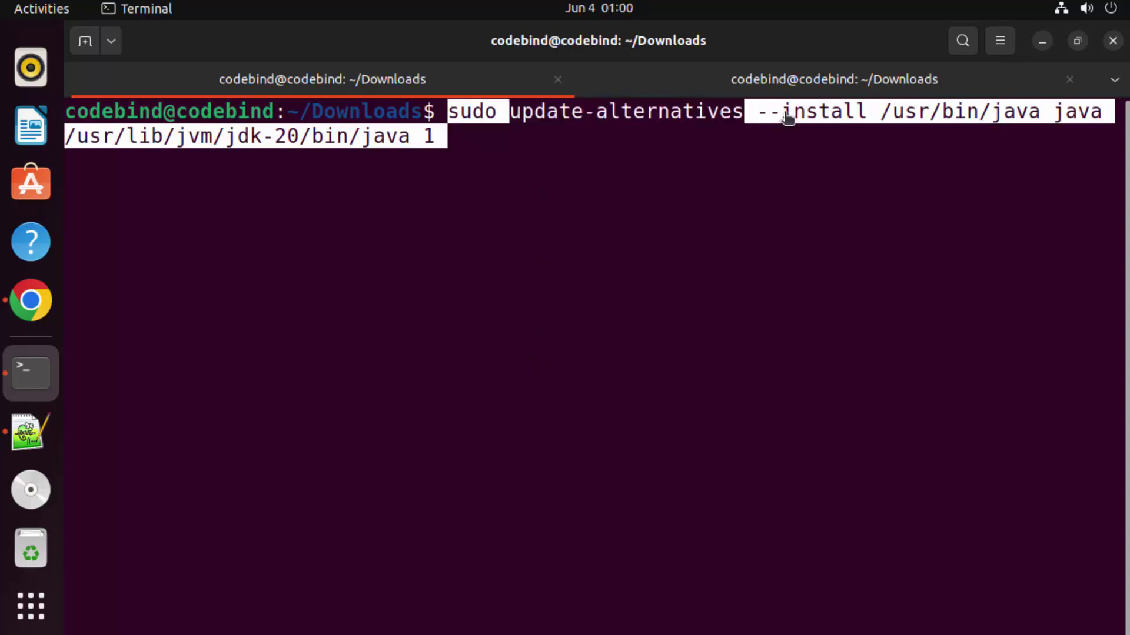
click(889, 116)
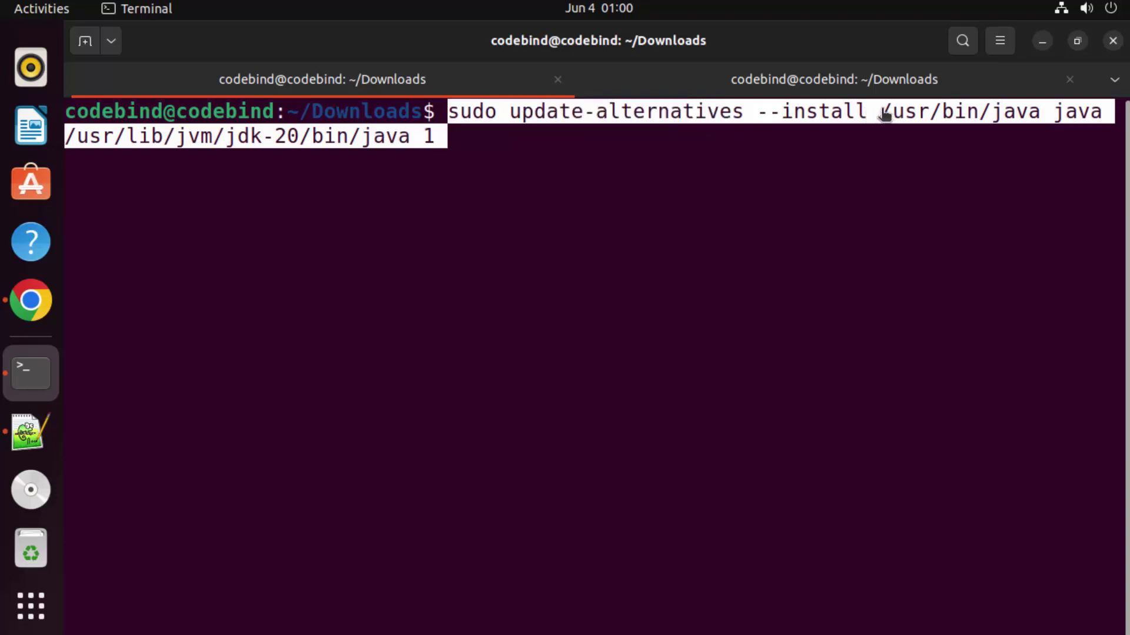
drag(885, 116, 940, 113)
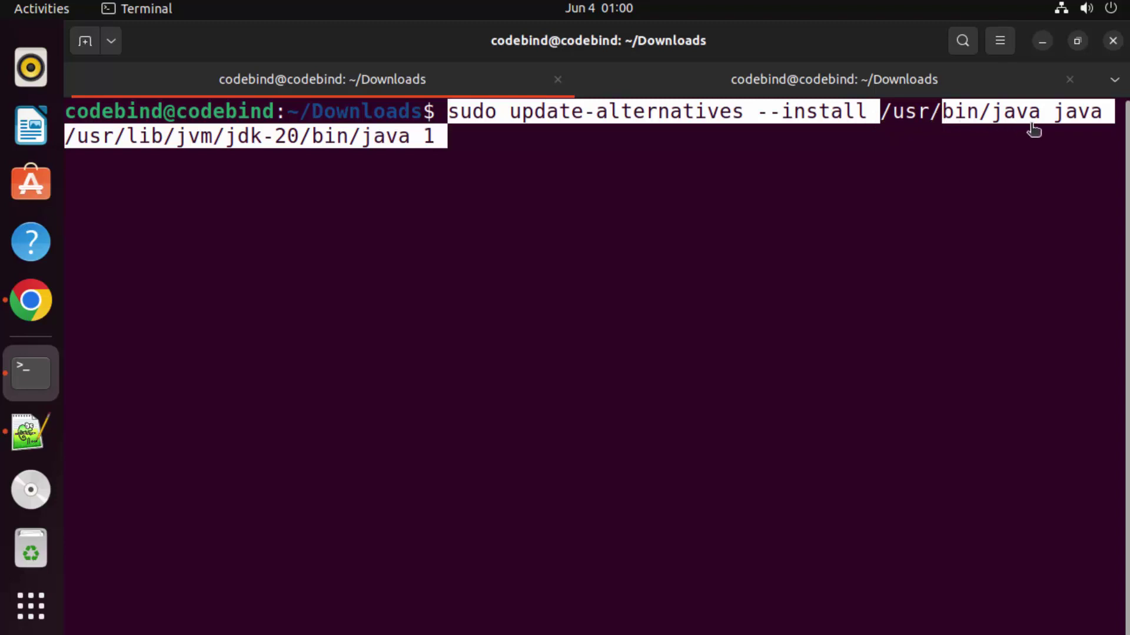
click(1073, 125)
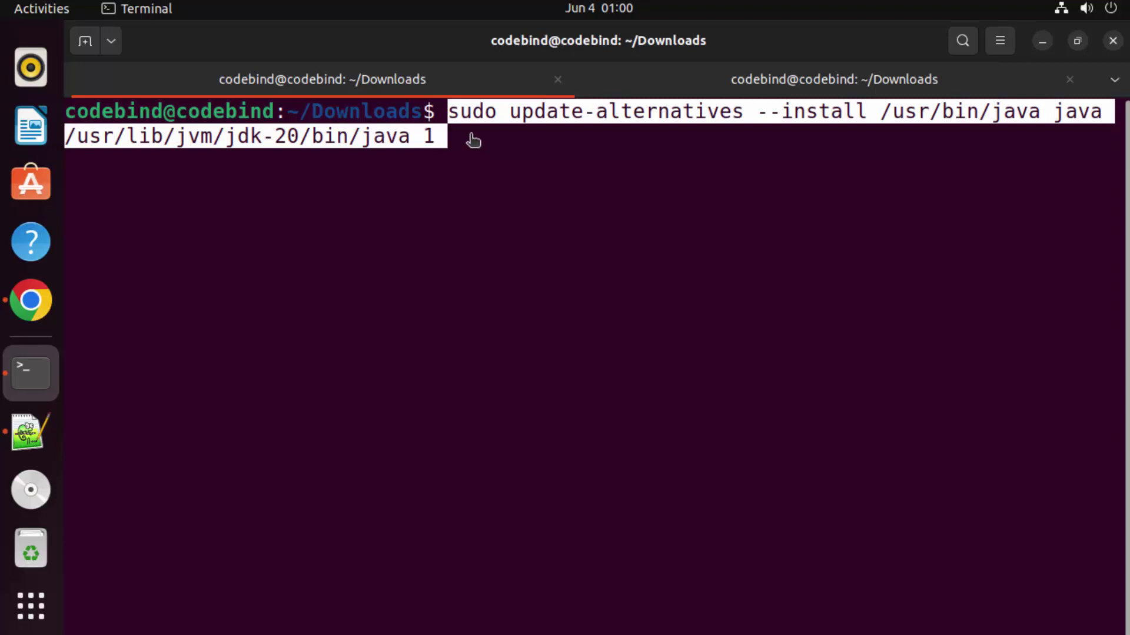
key(Return)
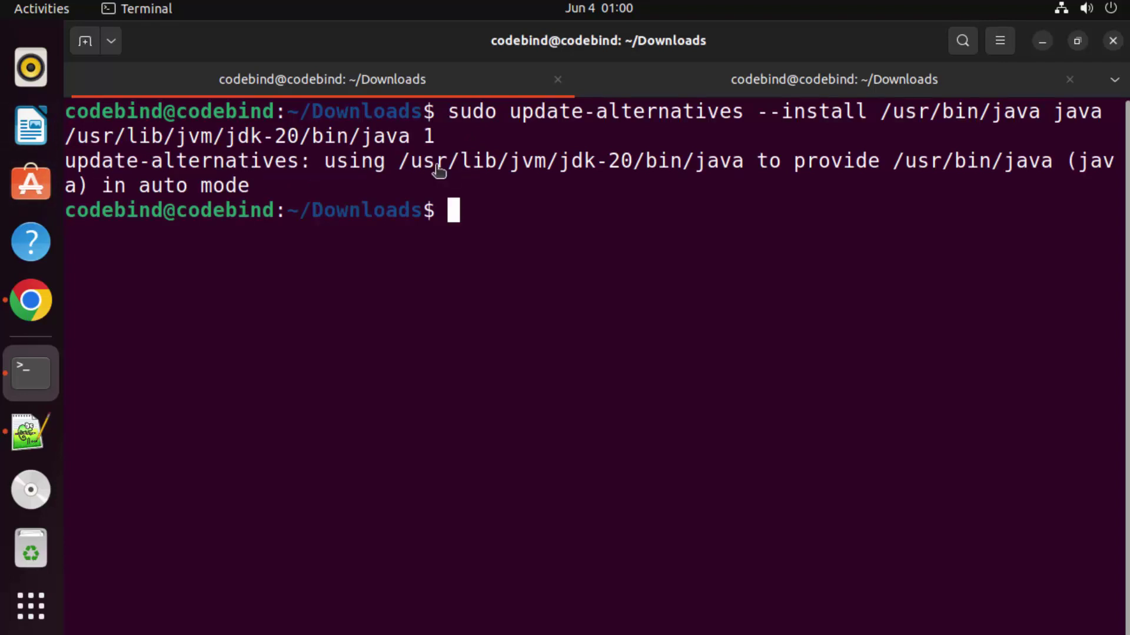
drag(399, 161, 663, 165)
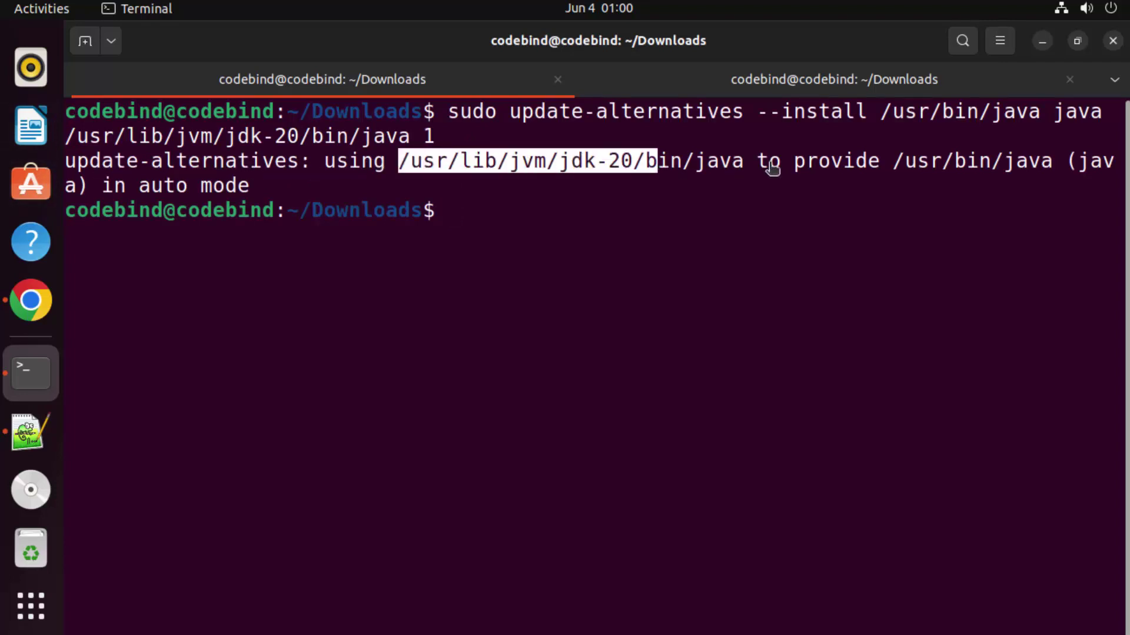
click(907, 168)
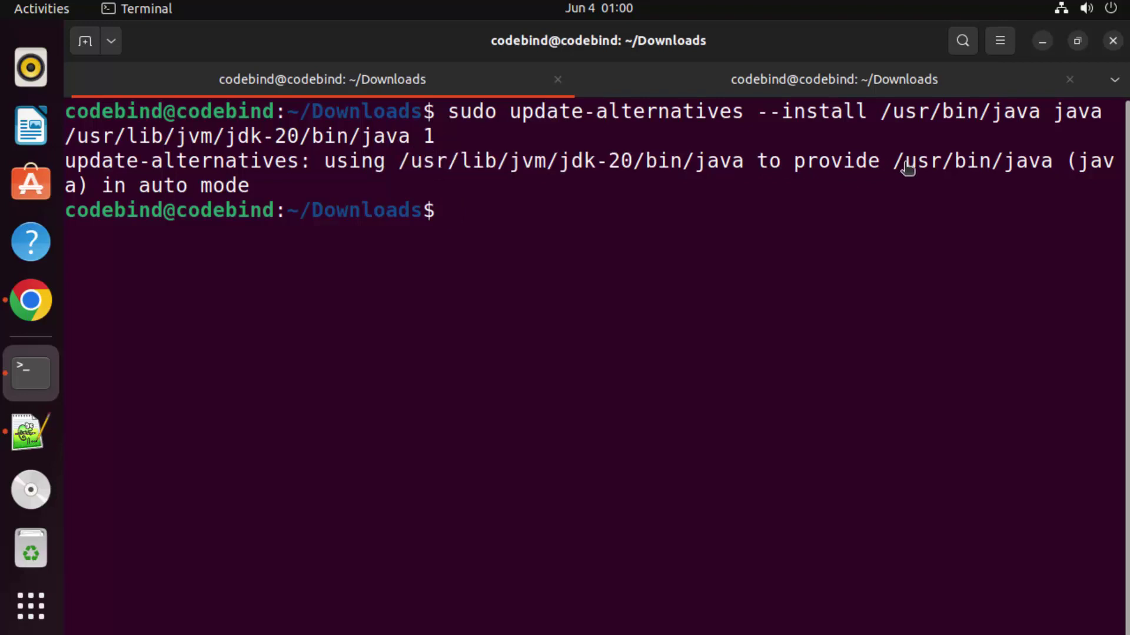
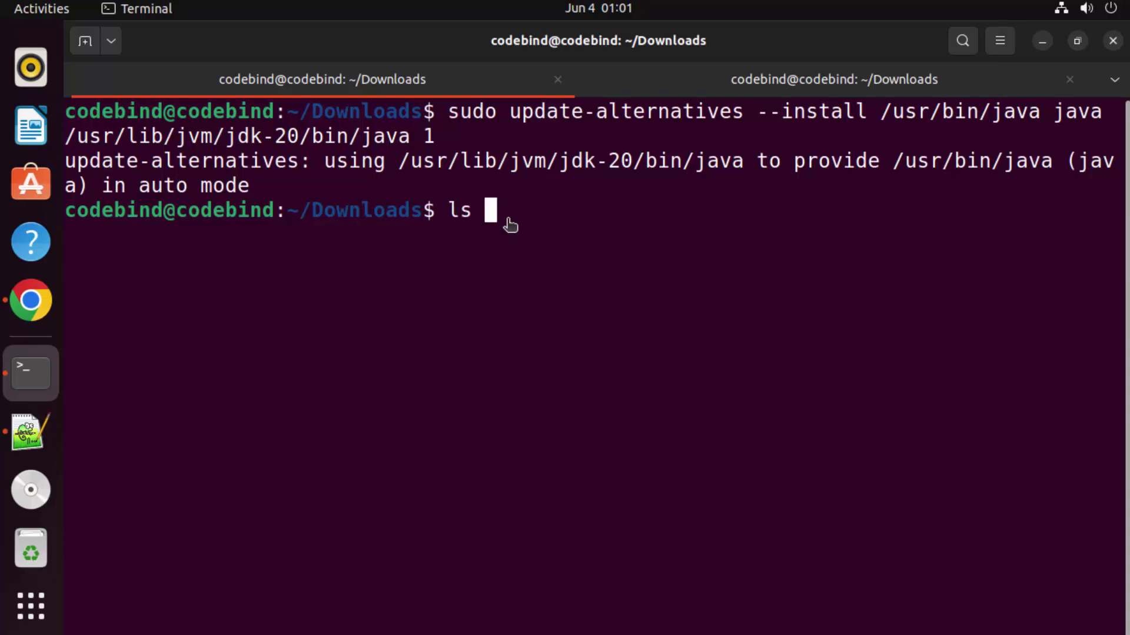
Step: List the contents of the /usr/lib/jvm/ directory with ls
text(/usr/)
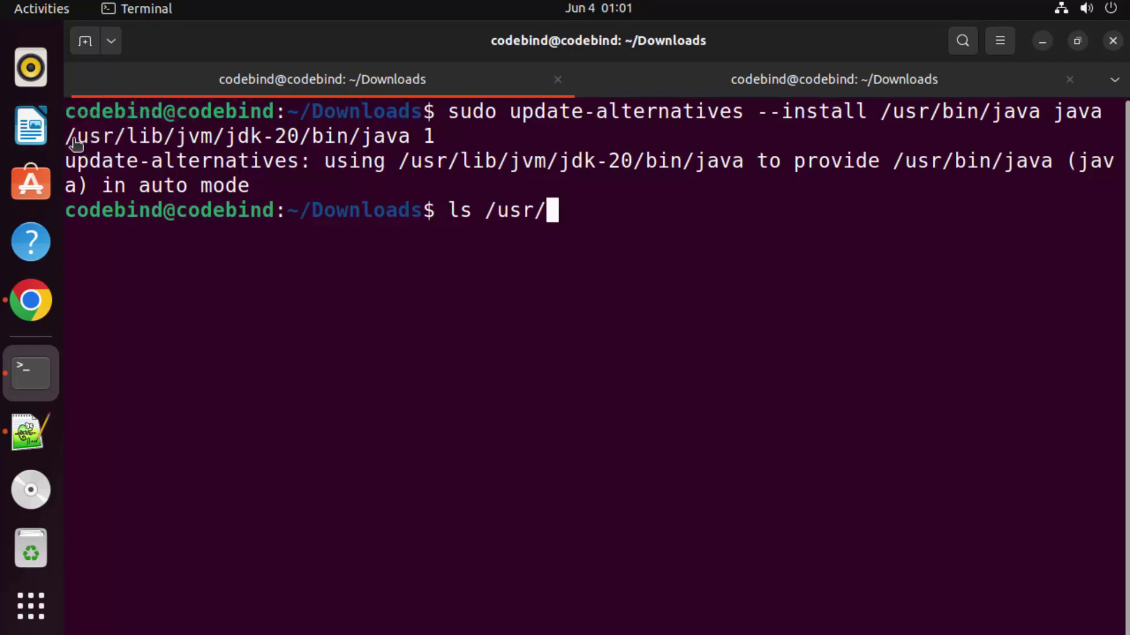
drag(66, 137, 297, 145)
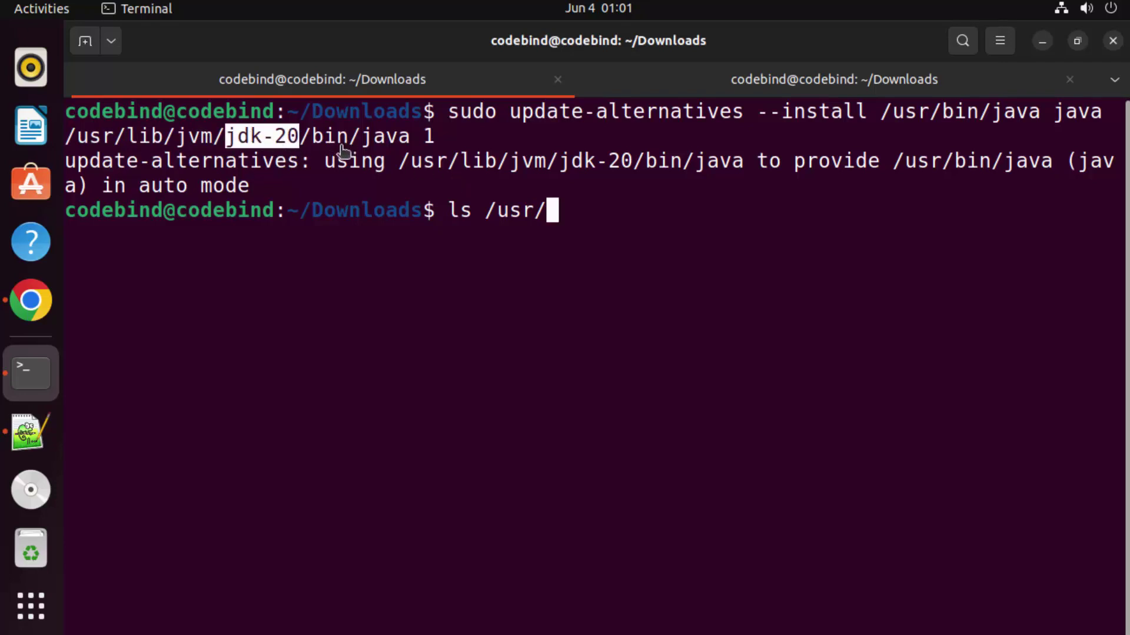
click(600, 222)
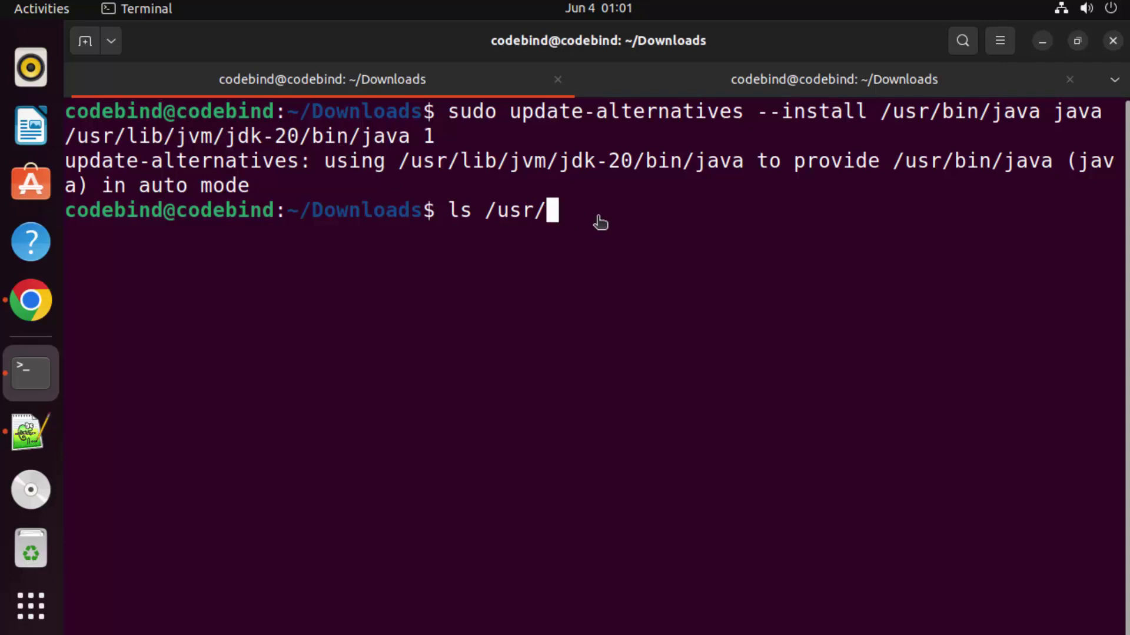
text(lib/jvm/jdk-20/)
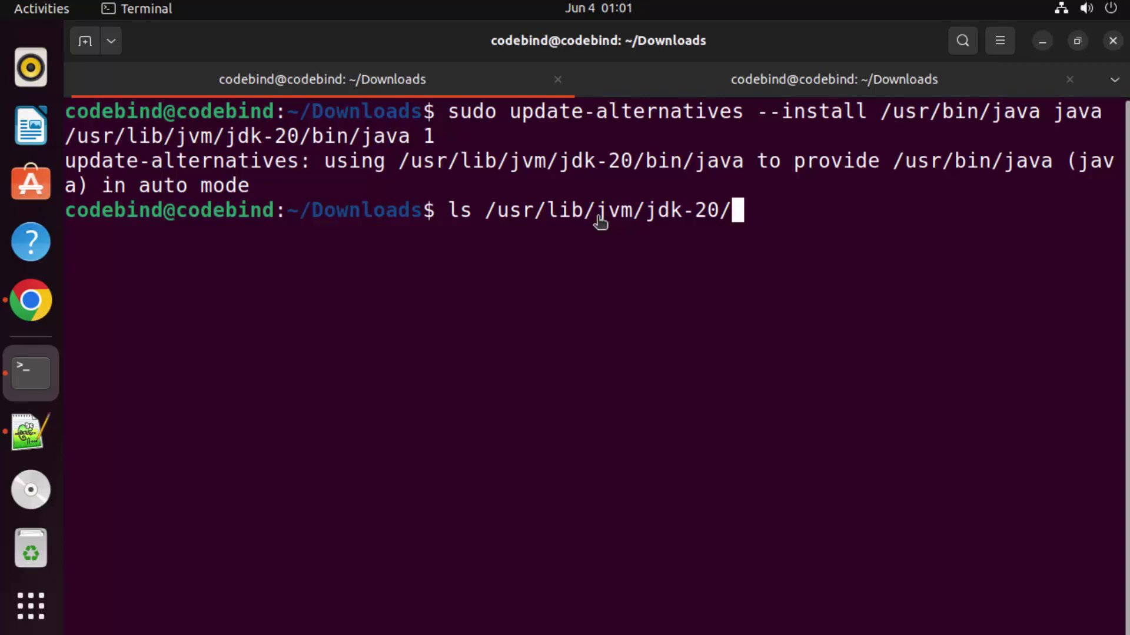
key(BackSpace)
key(BackSpace)
key(BackSpace)
key(BackSpace)
key(BackSpace)
key(BackSpace)
key(BackSpace)
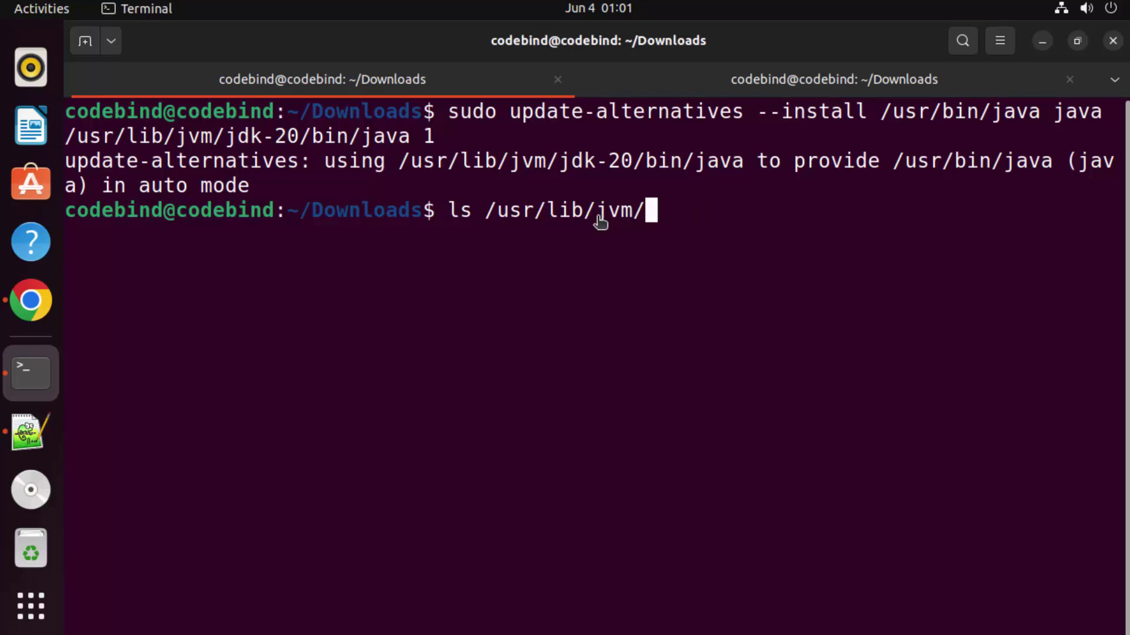
key(Return)
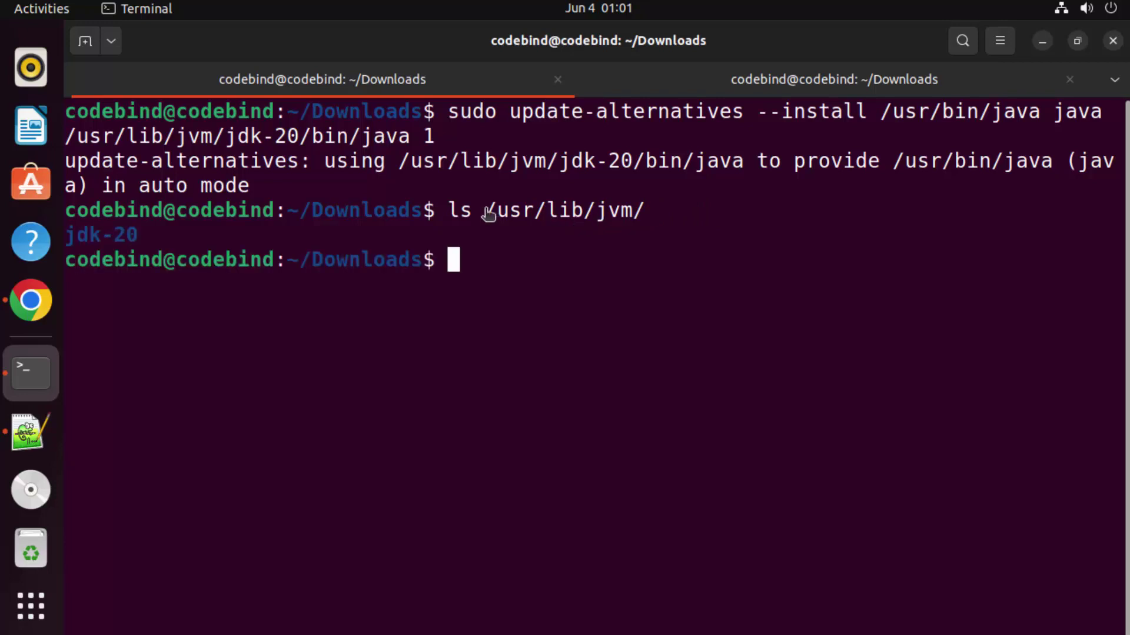
Step: Compare the JDK folder name in the directory listing with the path used in the java update-alternatives command
drag(146, 237, 75, 238)
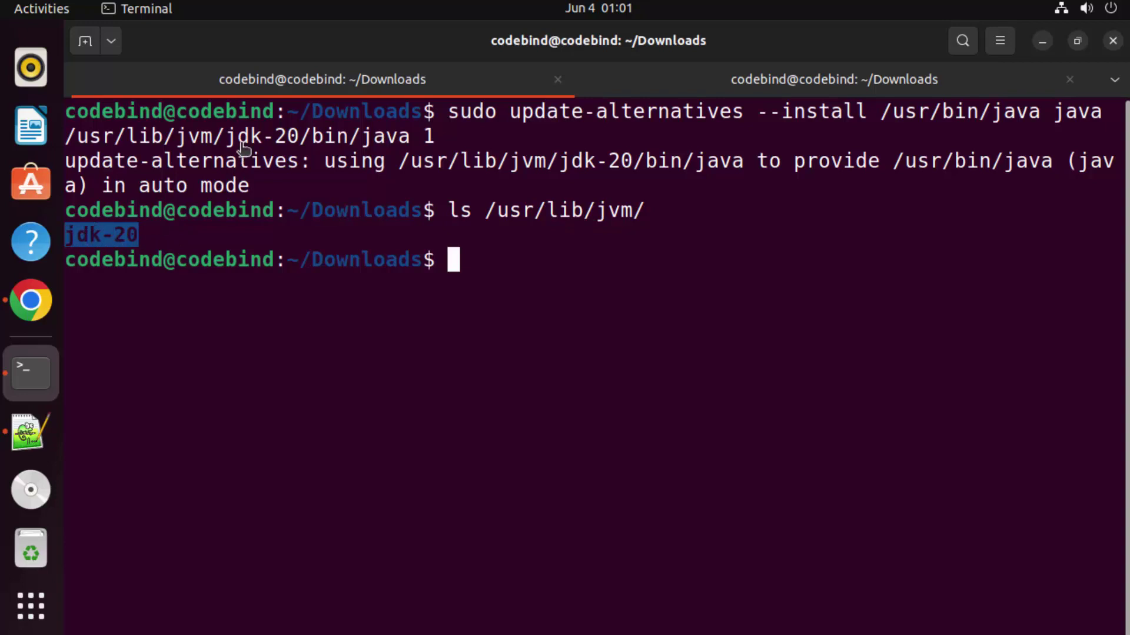
drag(227, 137, 303, 143)
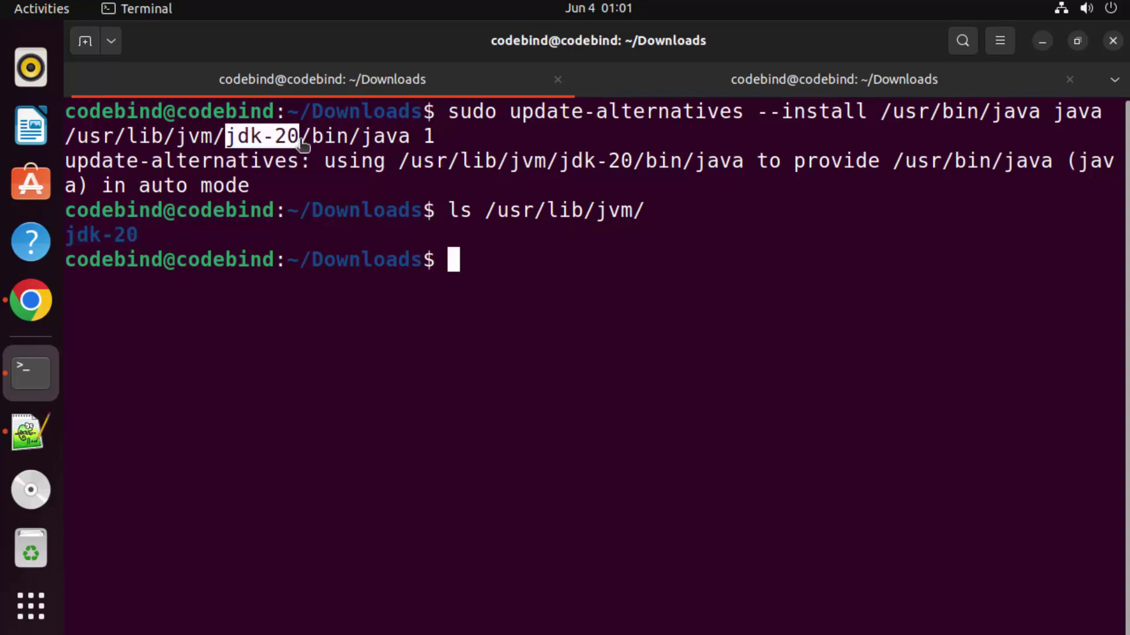
drag(154, 238, 83, 239)
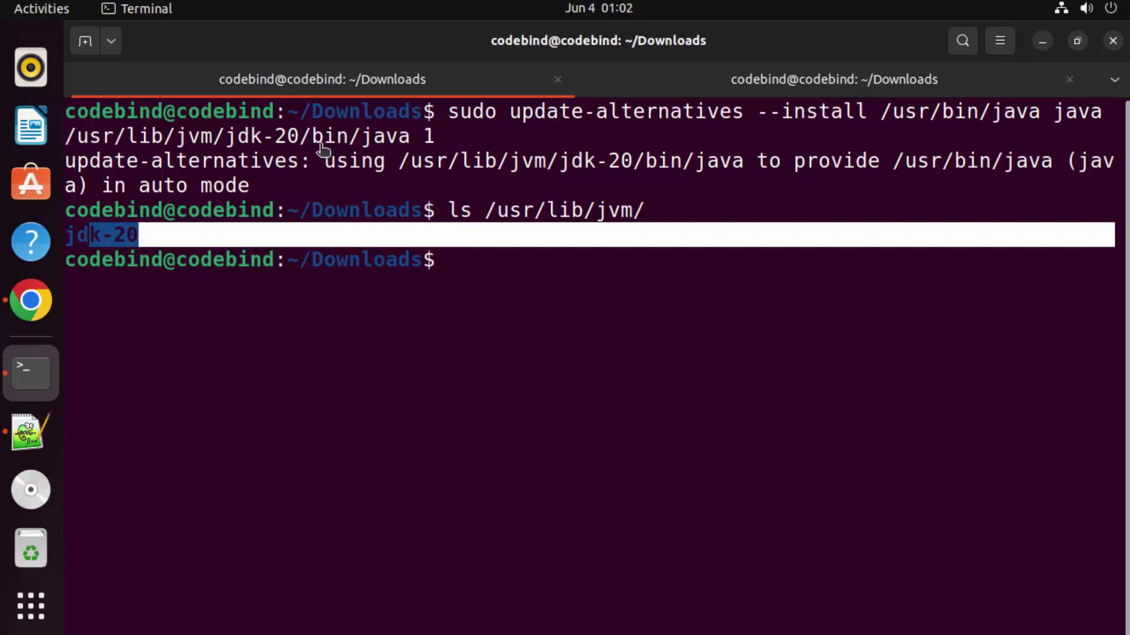
drag(302, 137, 243, 136)
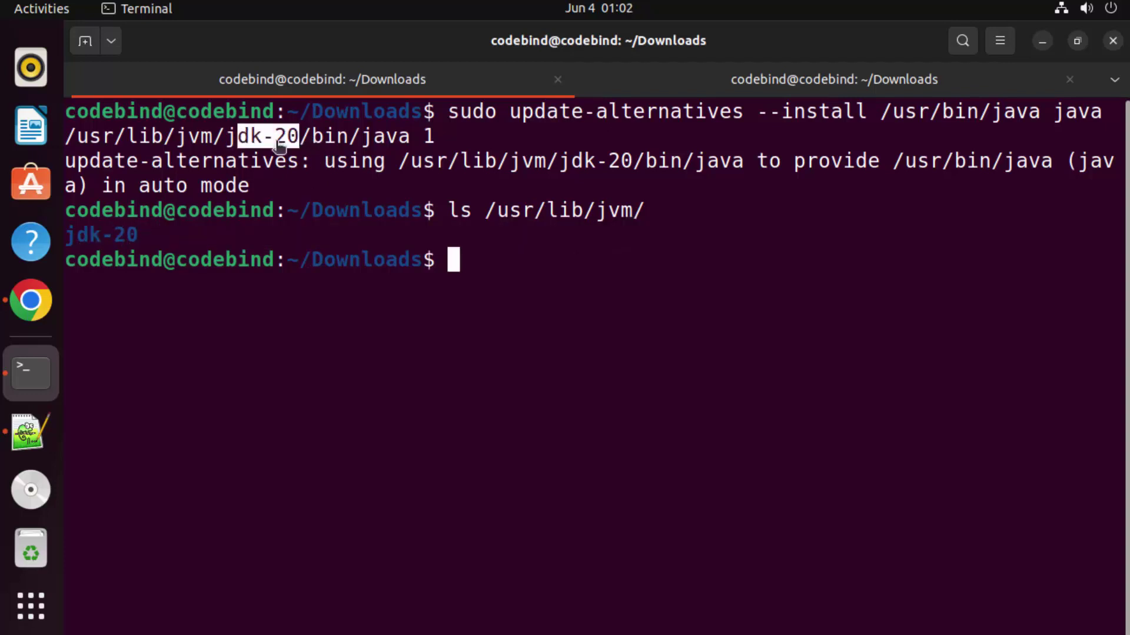
click(246, 142)
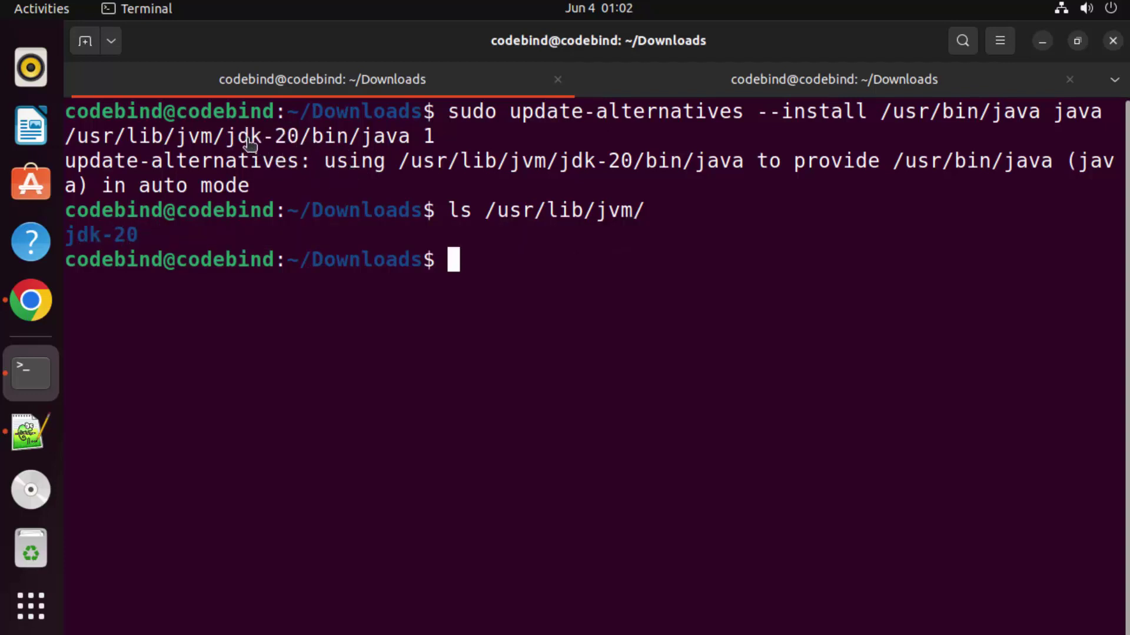
drag(238, 140, 272, 139)
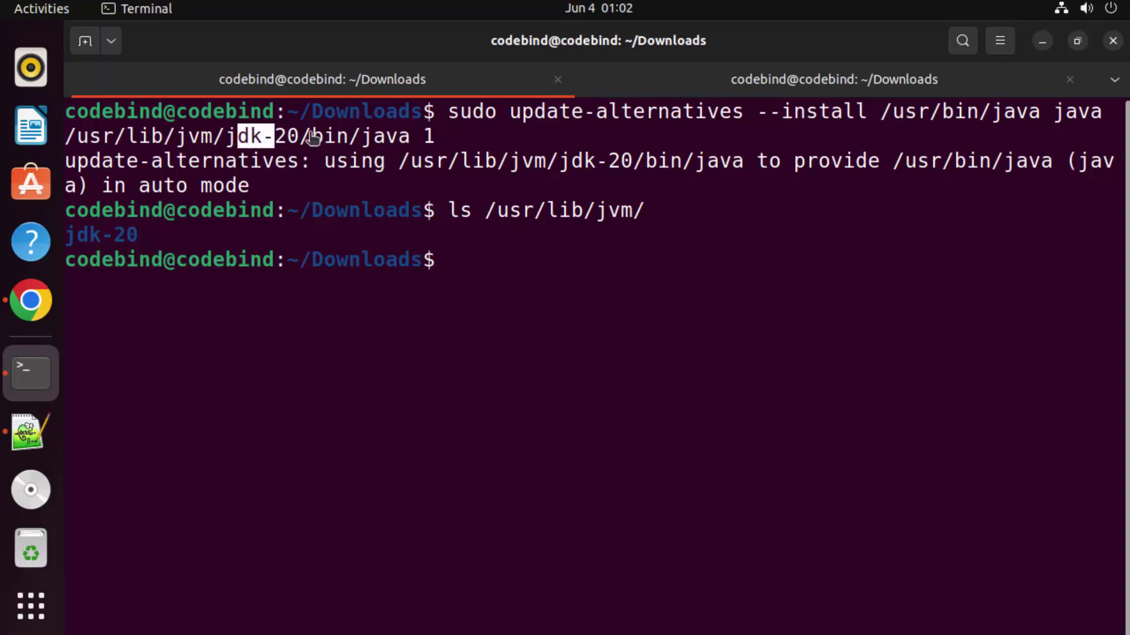
click(294, 139)
drag(457, 137, 436, 115)
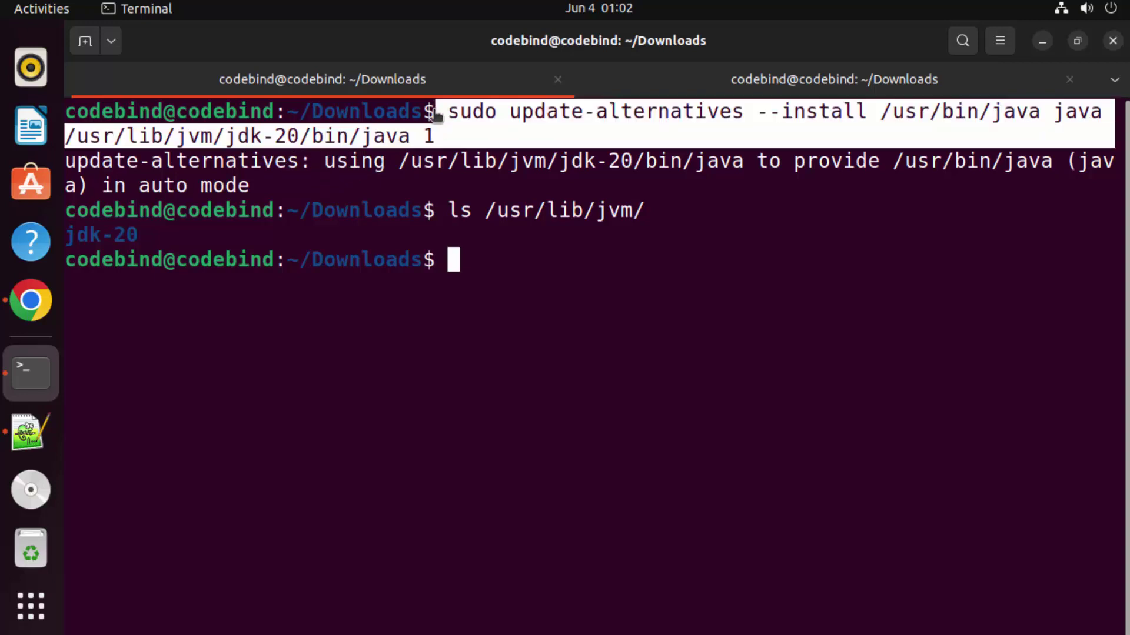
click(493, 212)
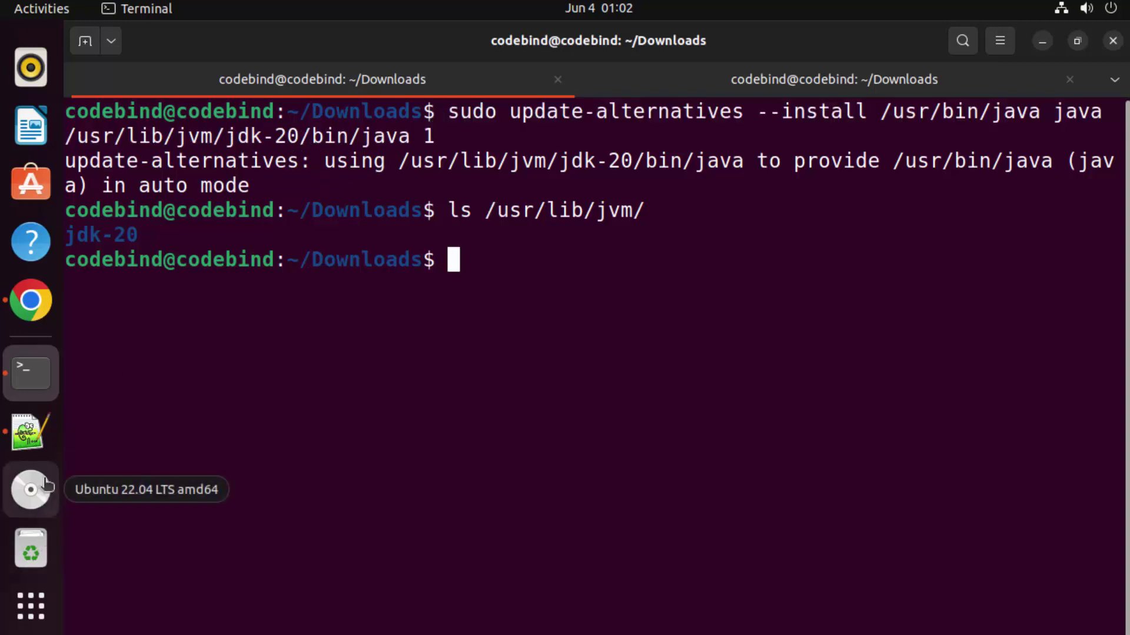
Step: Copy the javac update-alternatives command from change.log in Notepad++, run it in Terminal to register /usr/lib/jvm/jdk-20/bin/javac, and review the output
click(29, 431)
drag(160, 267, 1073, 265)
key(ctrl+c)
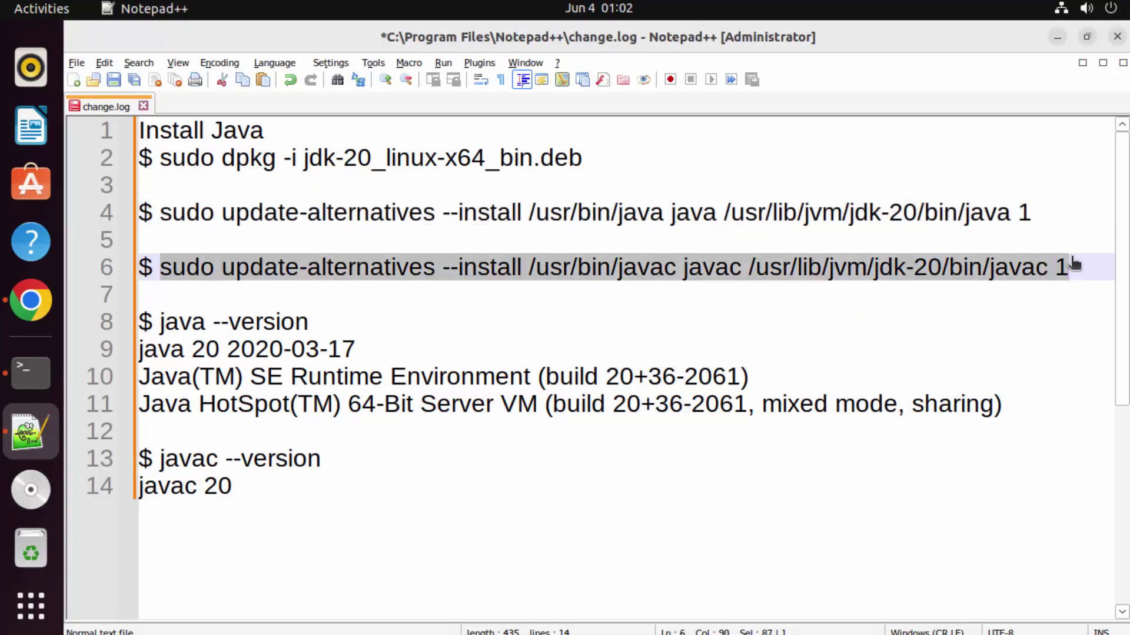
click(29, 372)
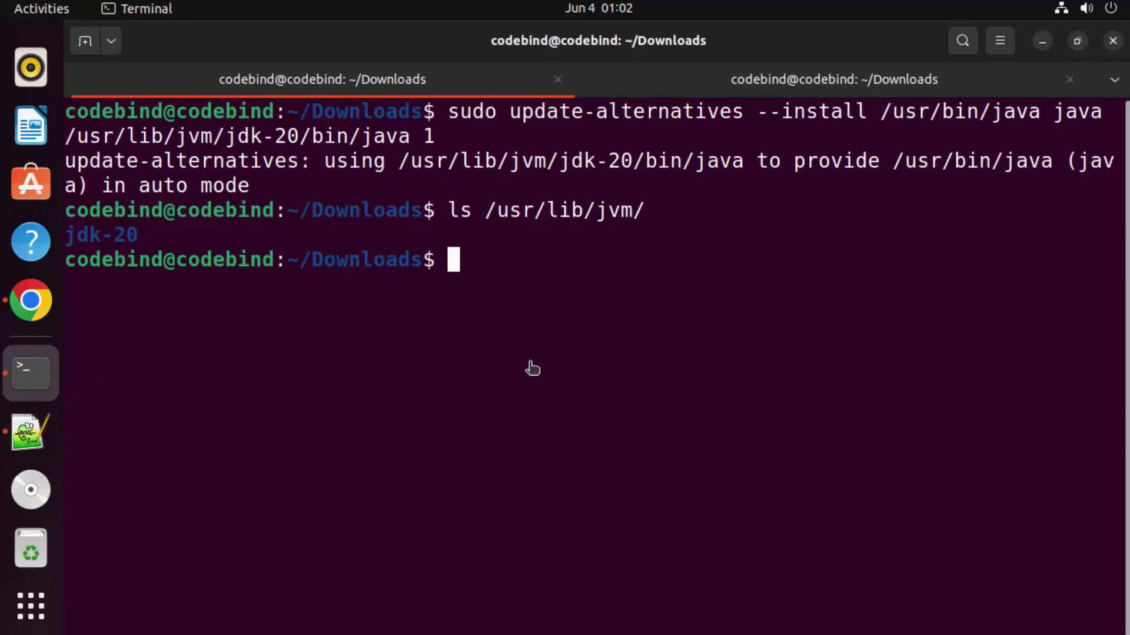
key(ctrl+shift+v)
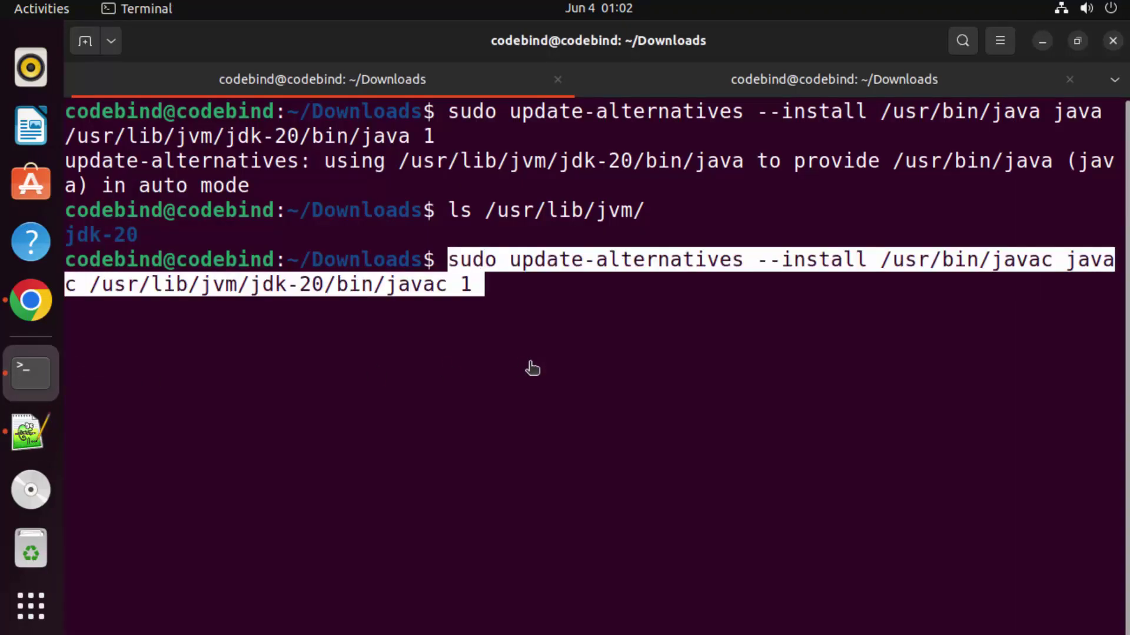
key(Return)
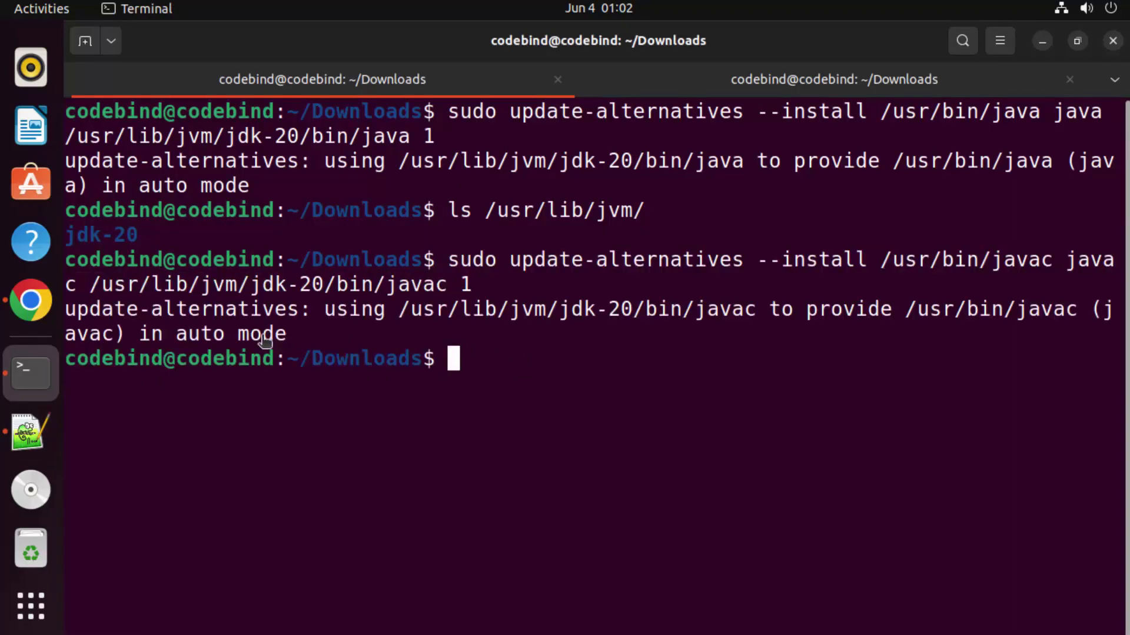
drag(294, 335, 100, 294)
click(762, 429)
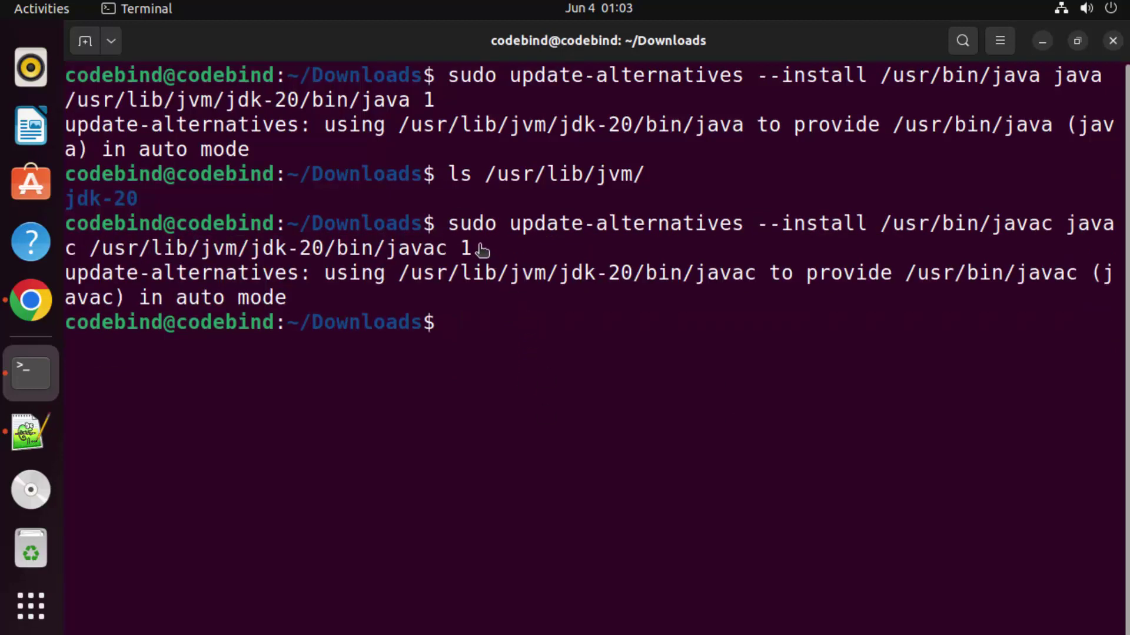
Step: Run sudo update-alternatives --config java to configure which java alternative is used
drag(460, 225, 761, 229)
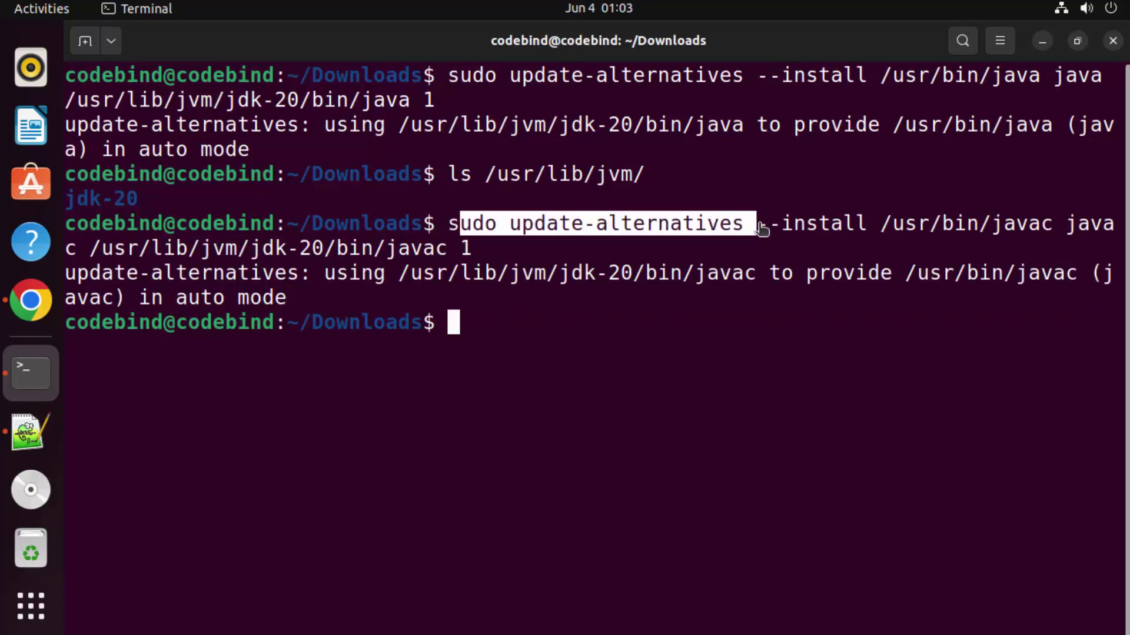
click(765, 334)
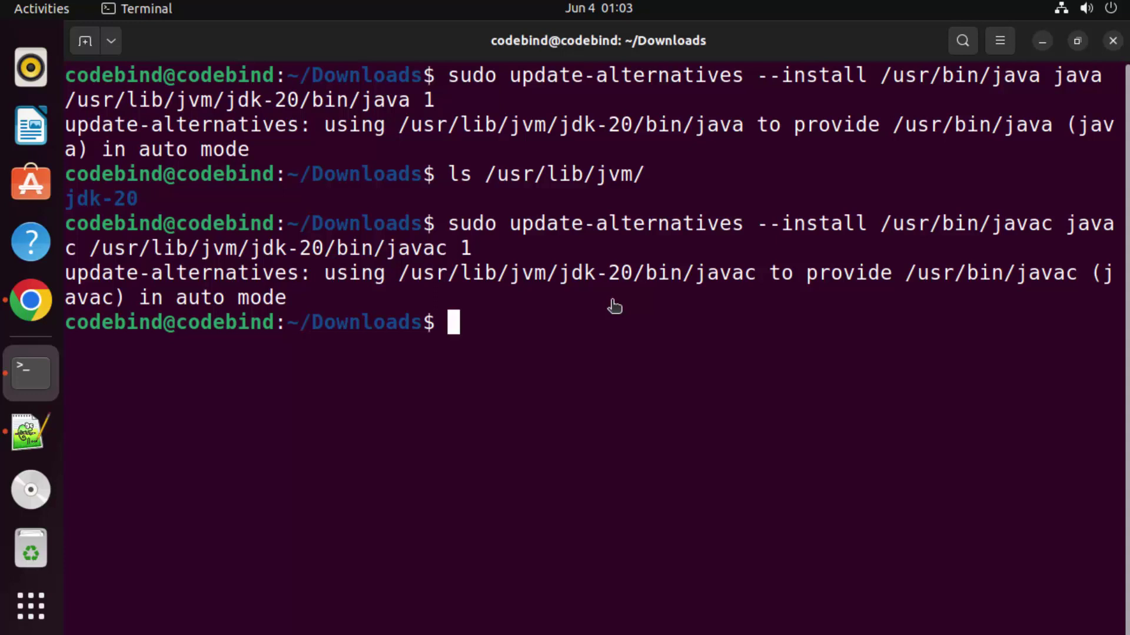
text(sudo )
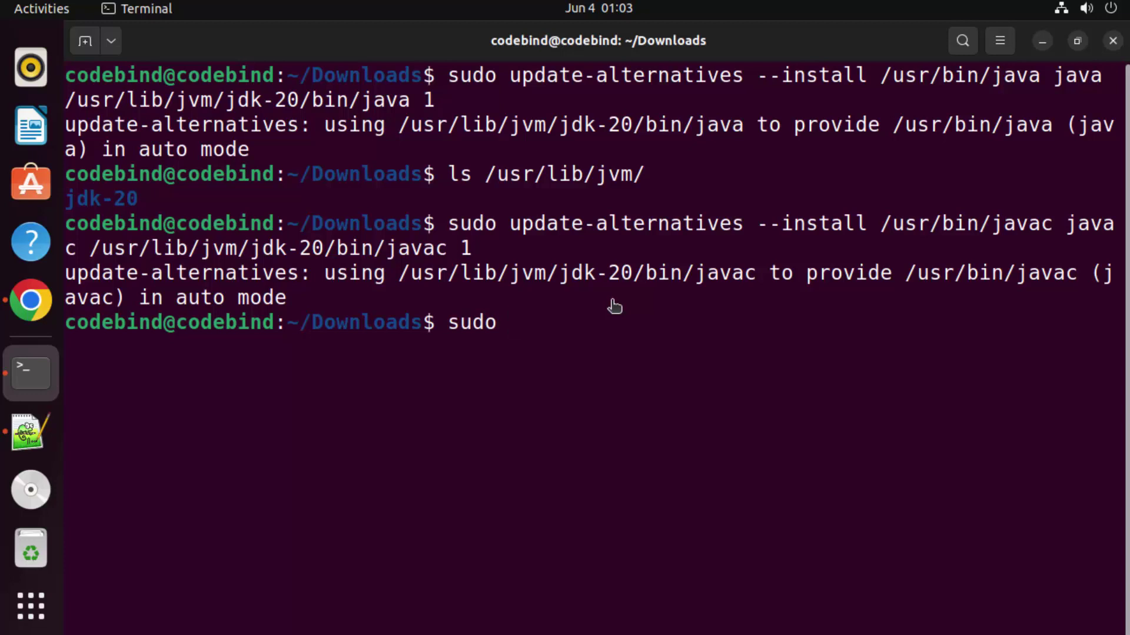
text(update-)
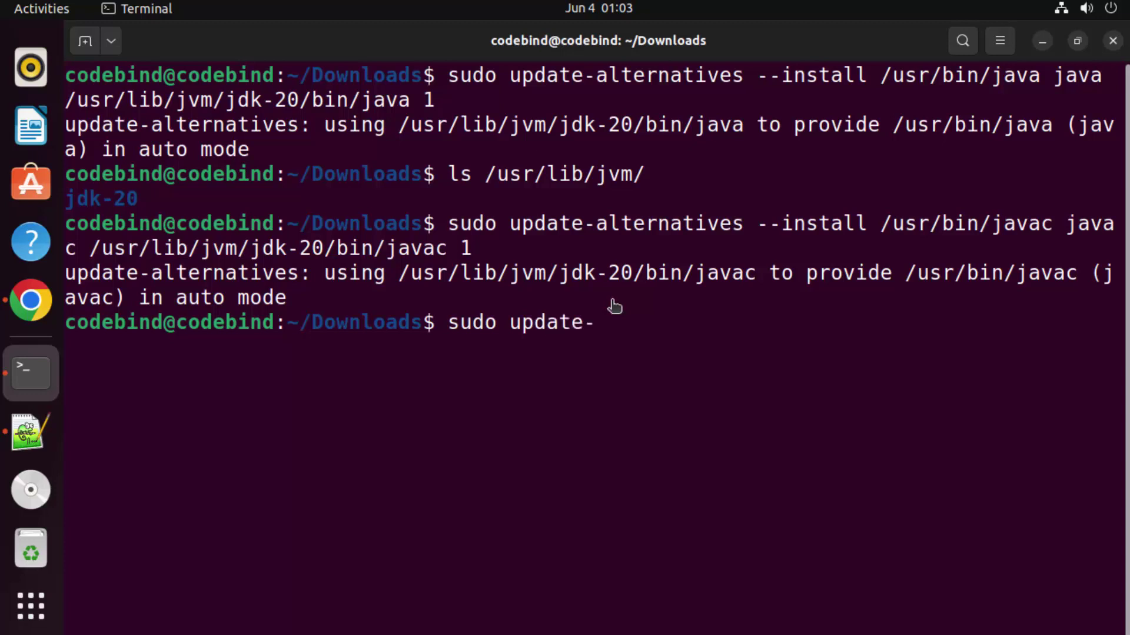
text(a)
key(Tab)
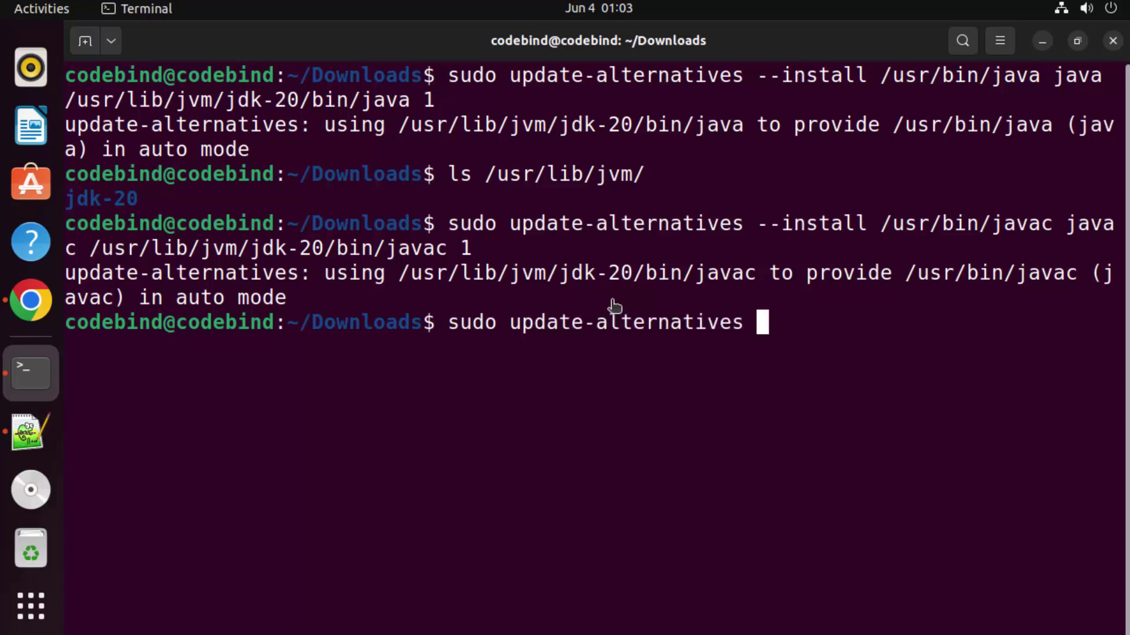
text(--config )
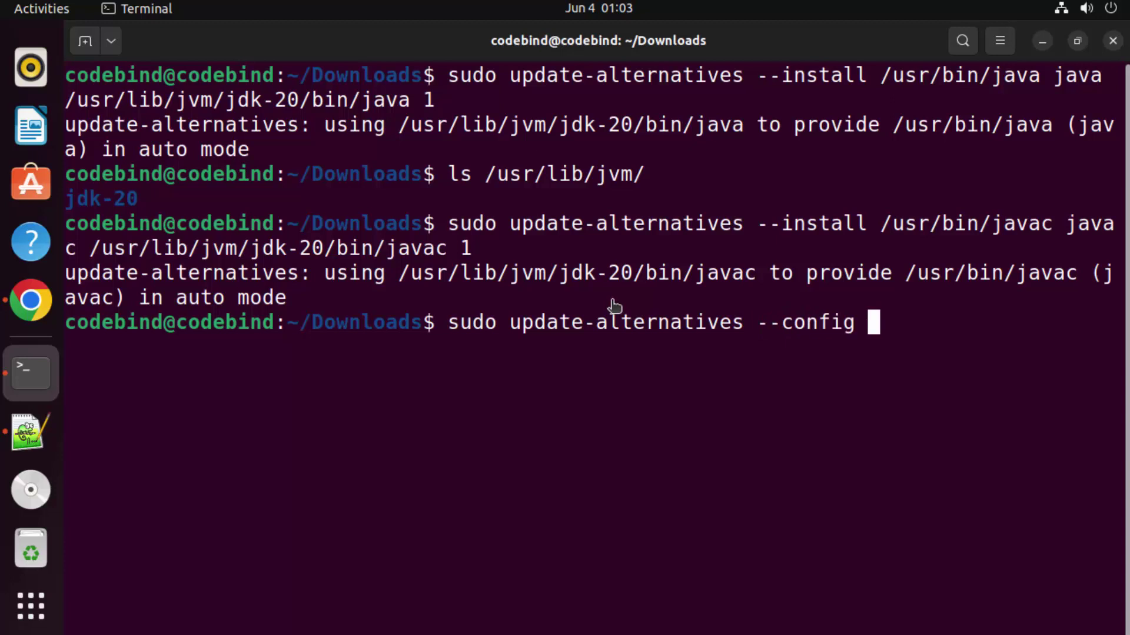
text(java)
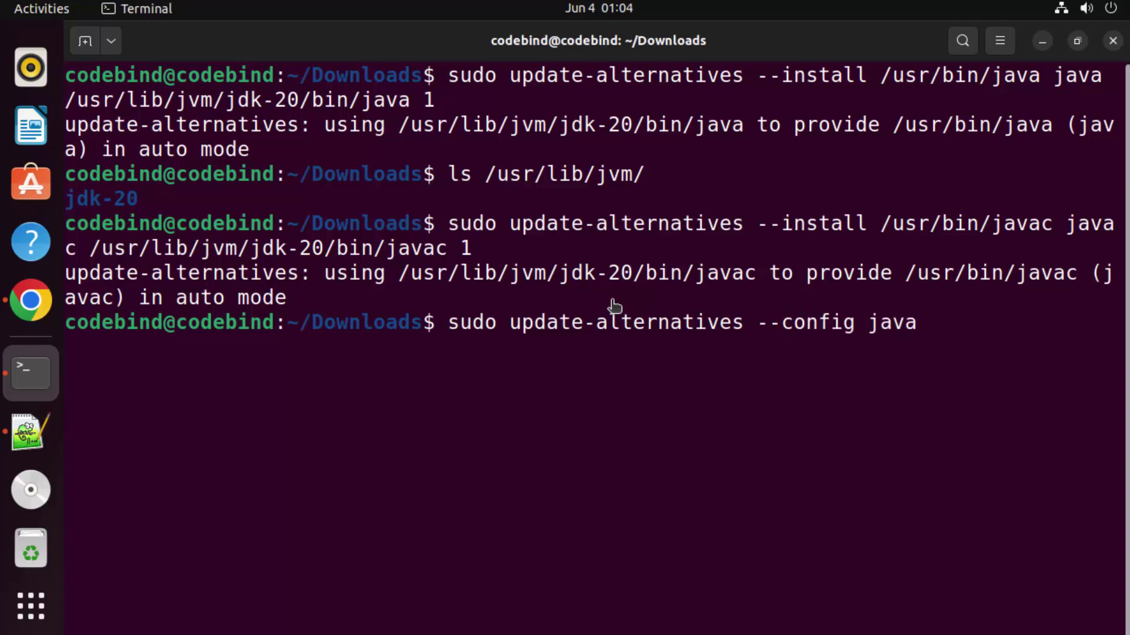
key(Return)
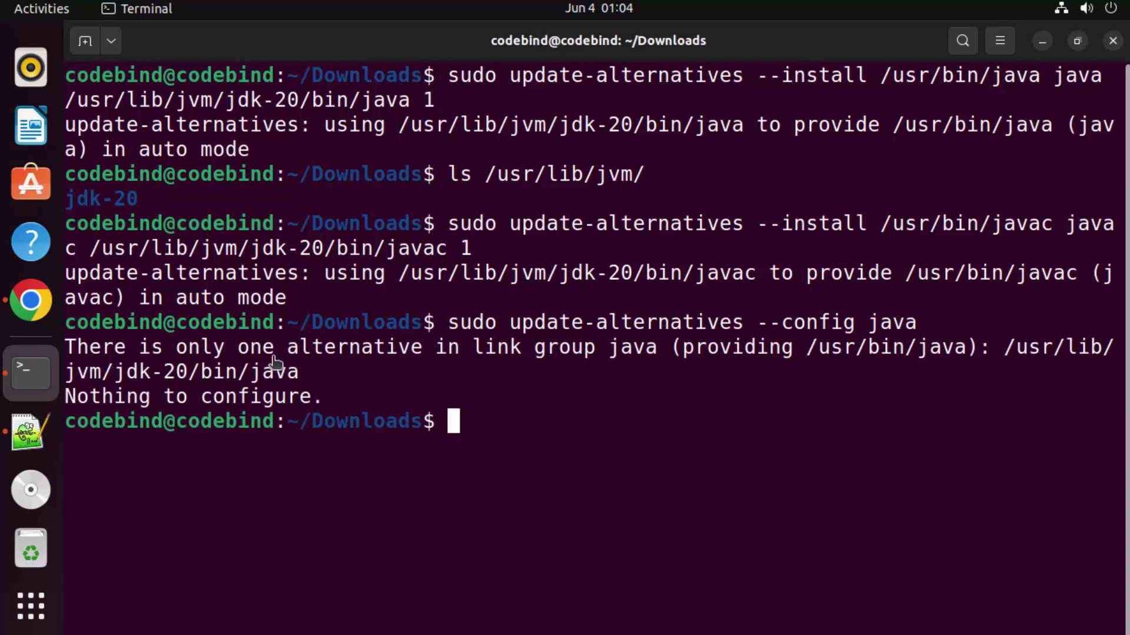
Step: Examine the output of the update-alternatives --config java command, including the listed java path and the configuration message
drag(67, 347, 390, 345)
click(600, 344)
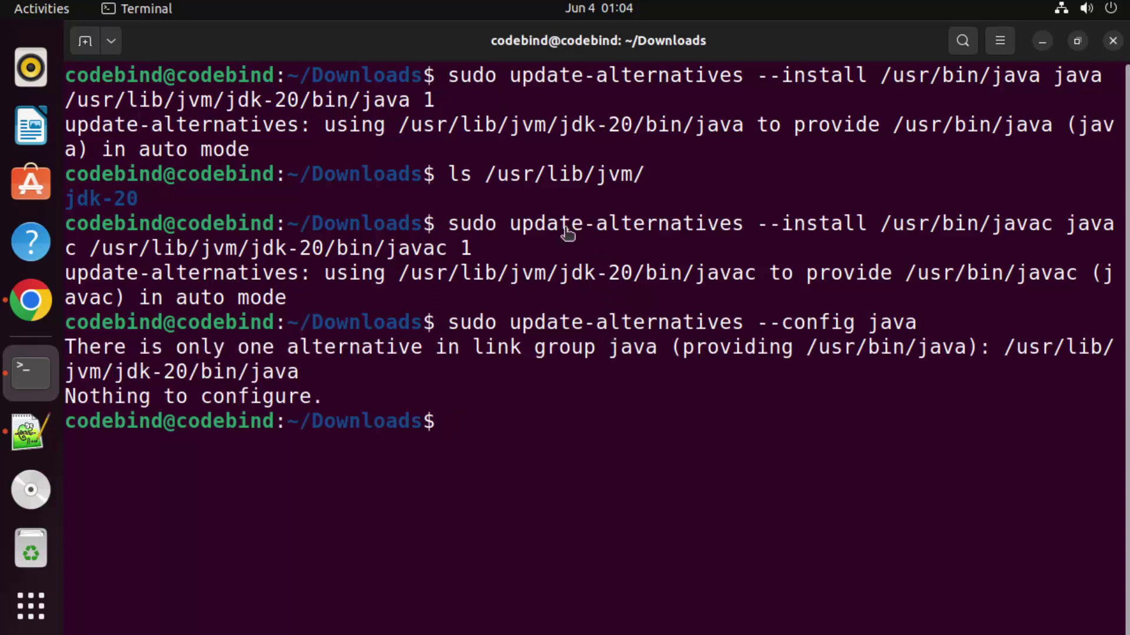
drag(331, 405, 157, 375)
double_click(152, 373)
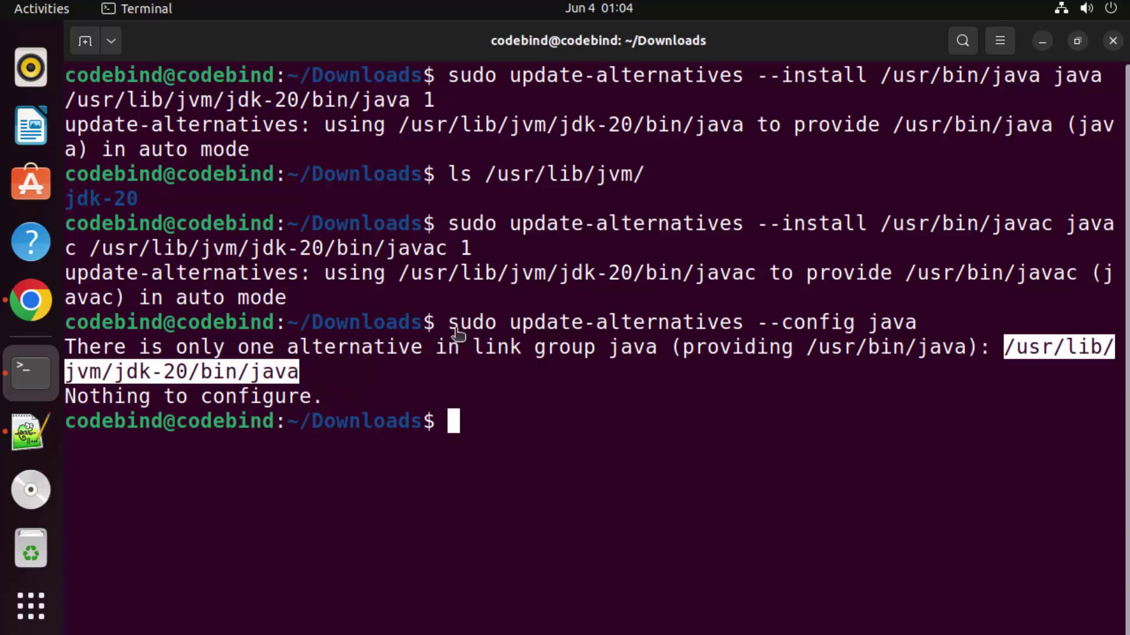
drag(449, 322, 919, 321)
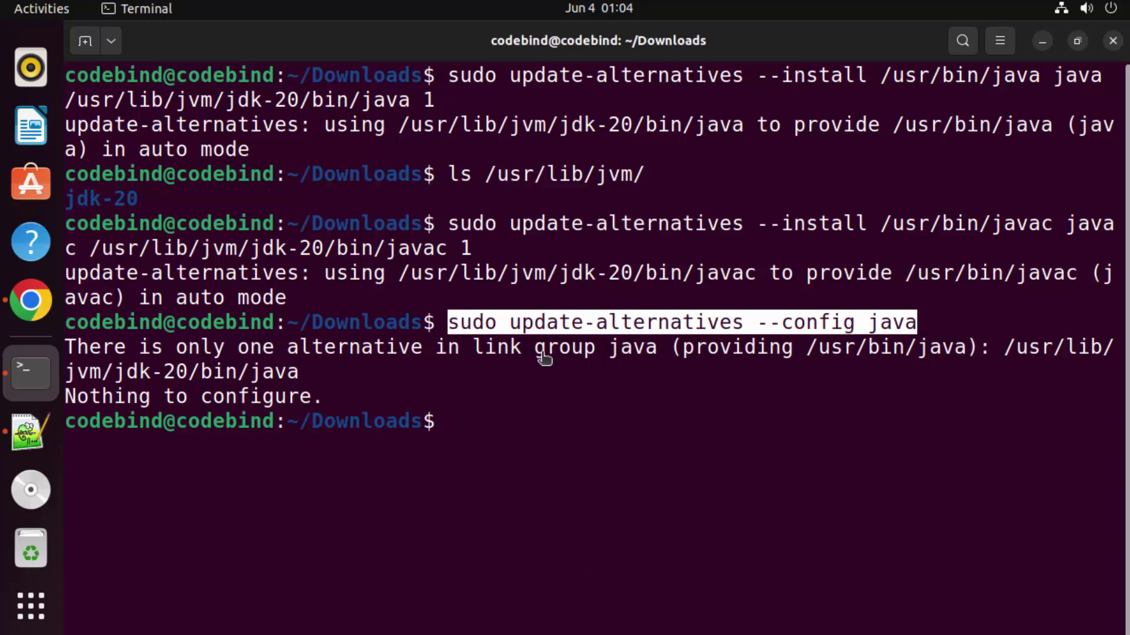
click(310, 381)
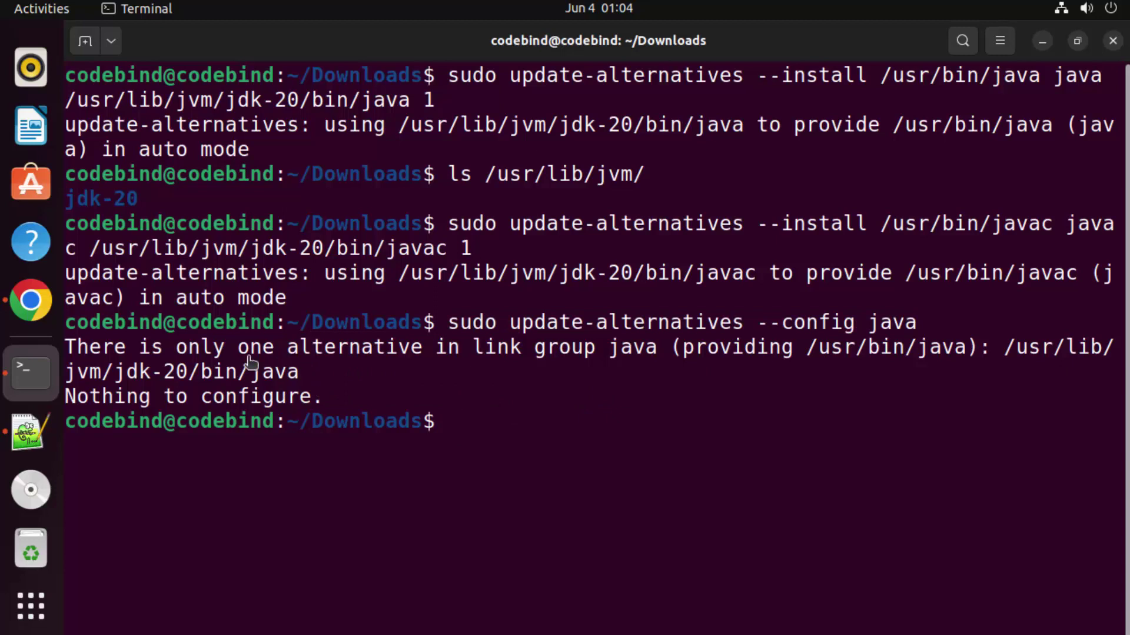
drag(127, 369, 238, 352)
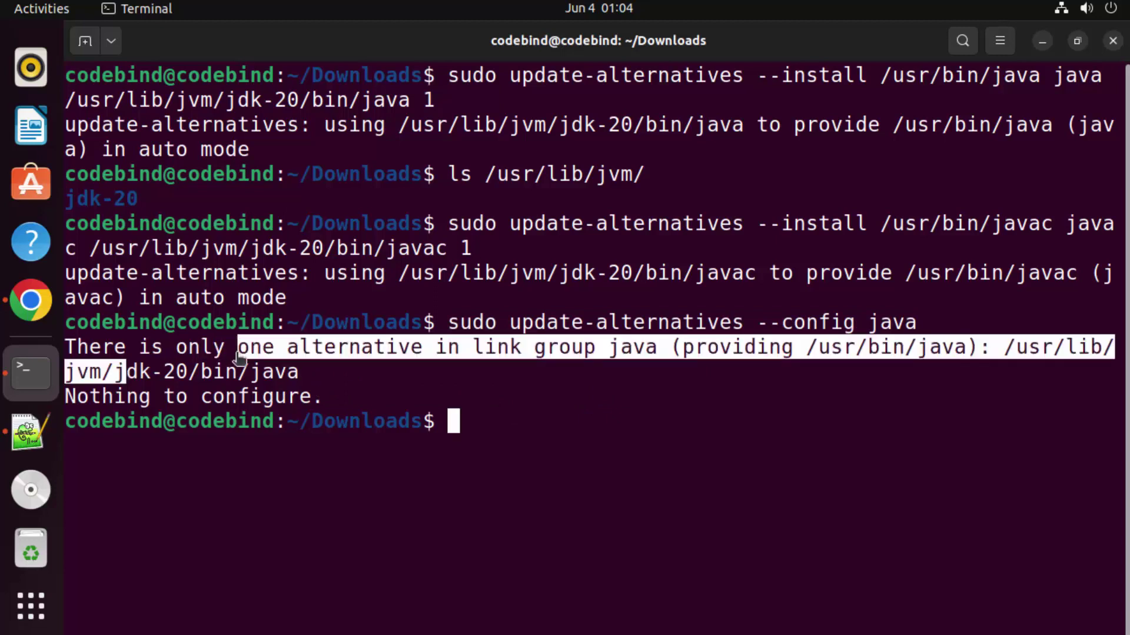
click(491, 415)
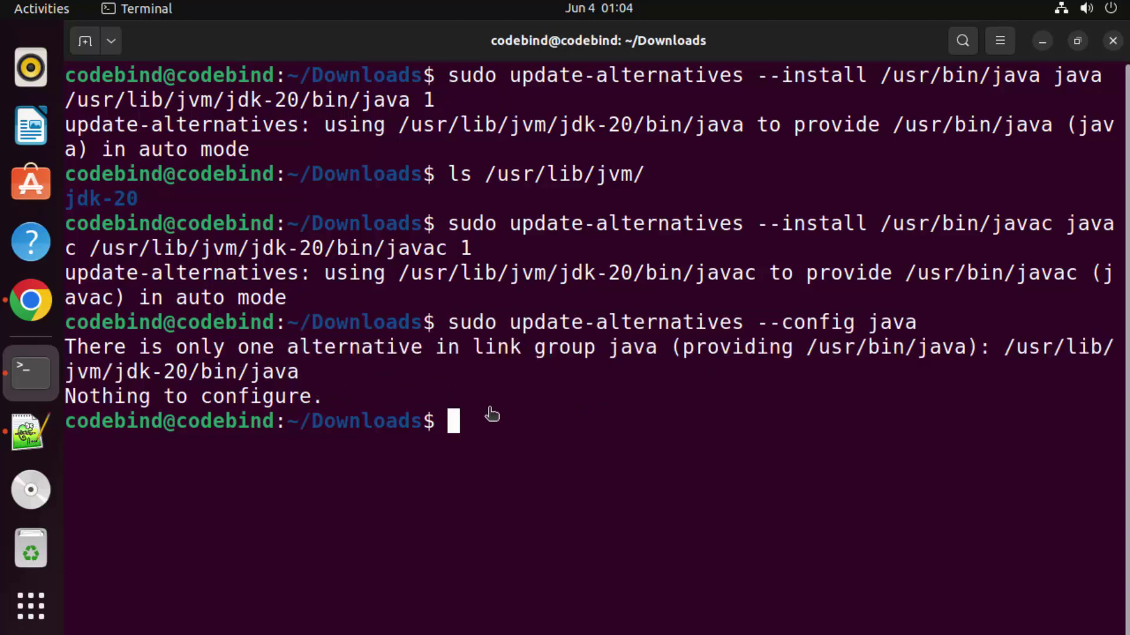
Step: Run java --version and check the reported Java version
text(java )
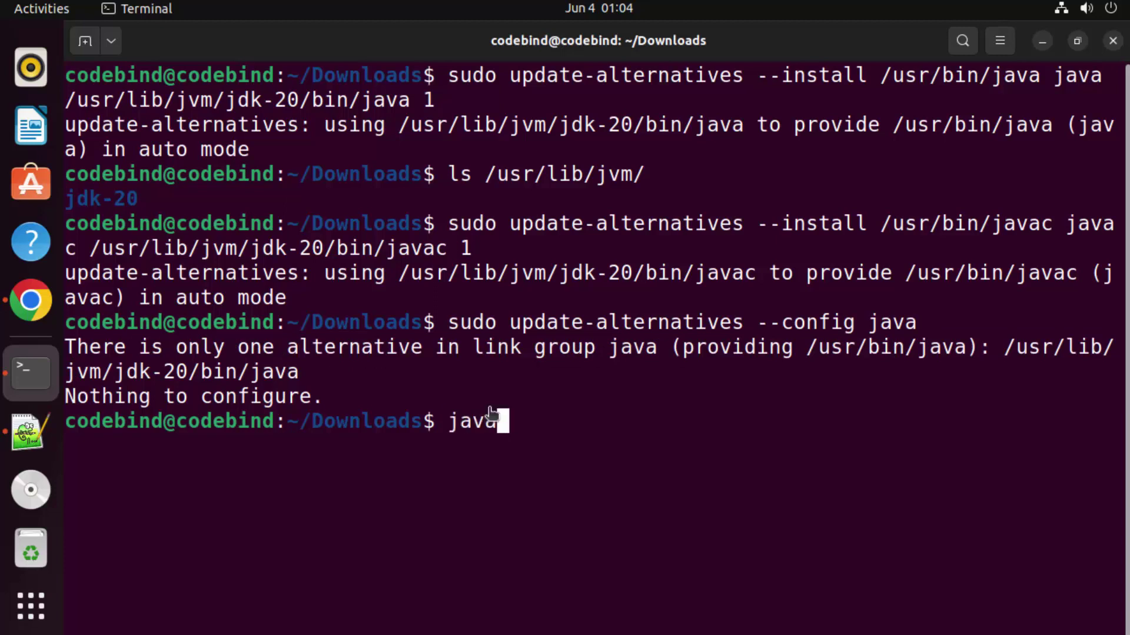
text(--version)
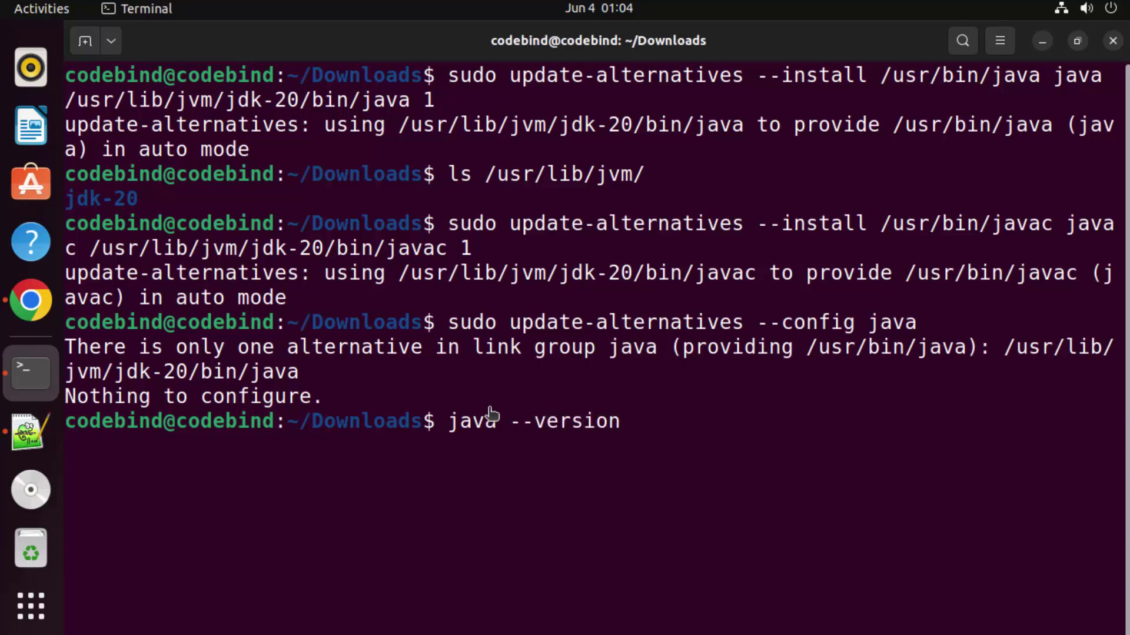
key(Return)
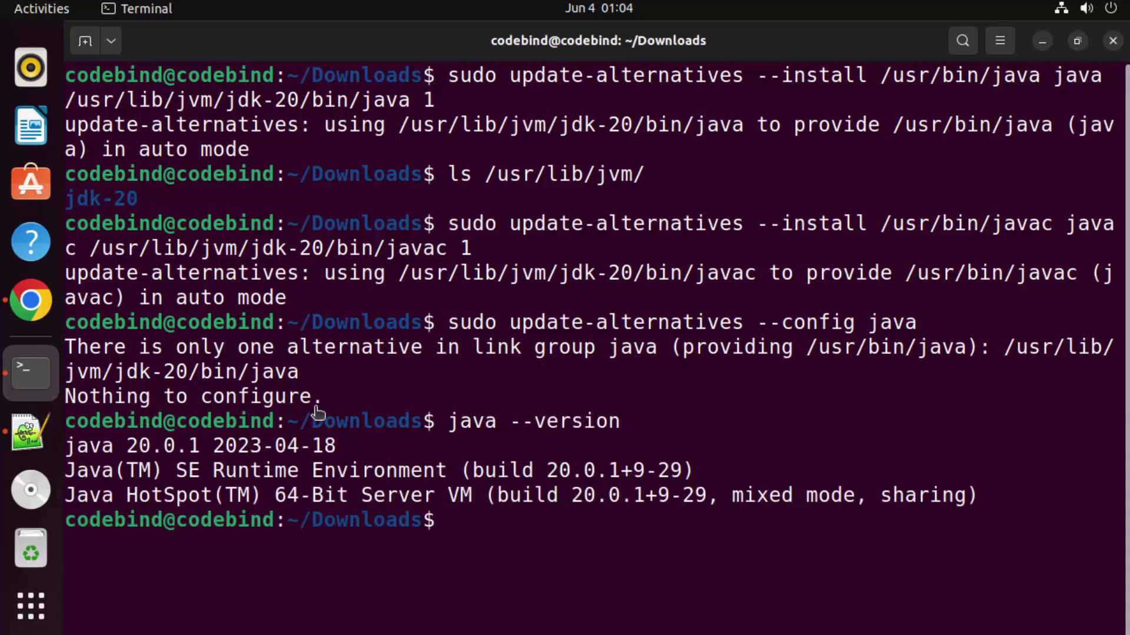
drag(69, 452, 153, 454)
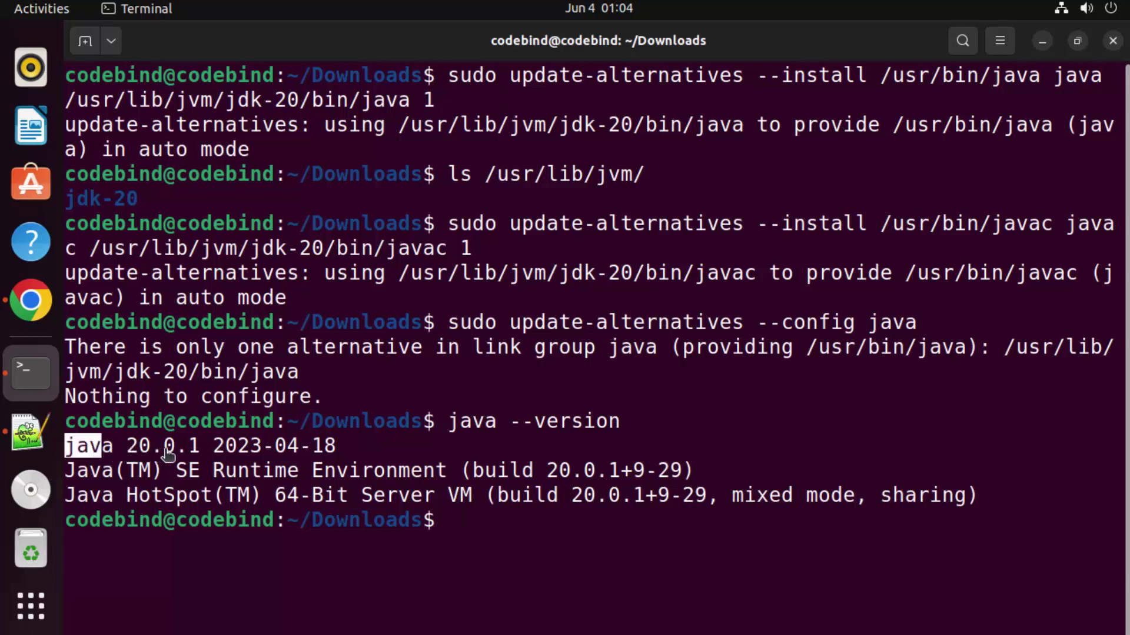
click(194, 454)
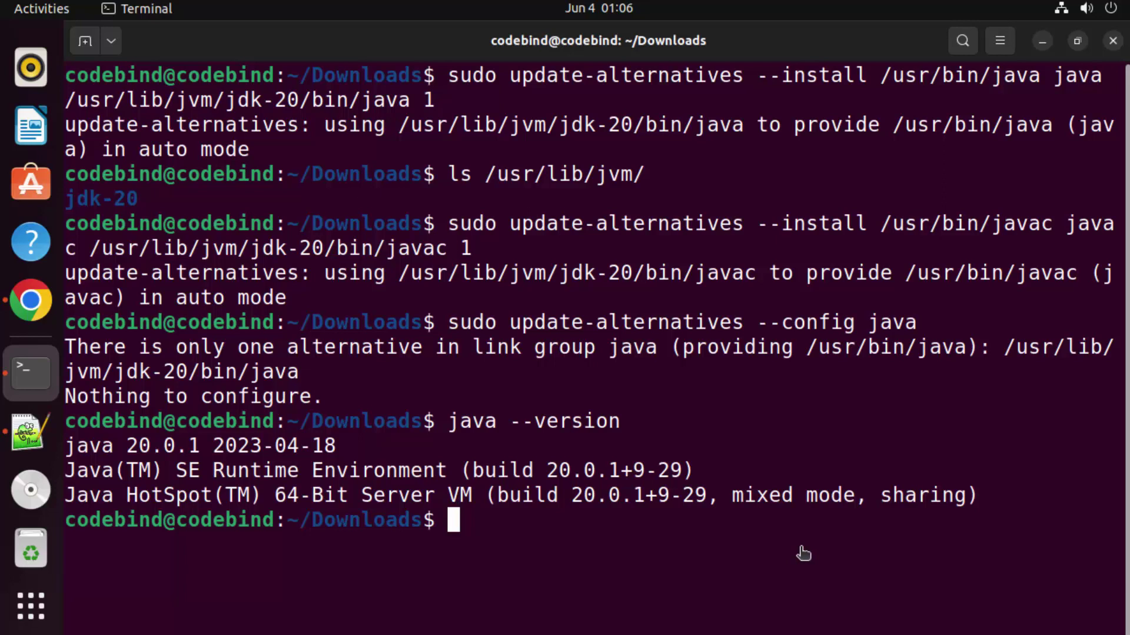
Step: Clear the terminal and begin a new command with sudo
text(clear)
key(Return)
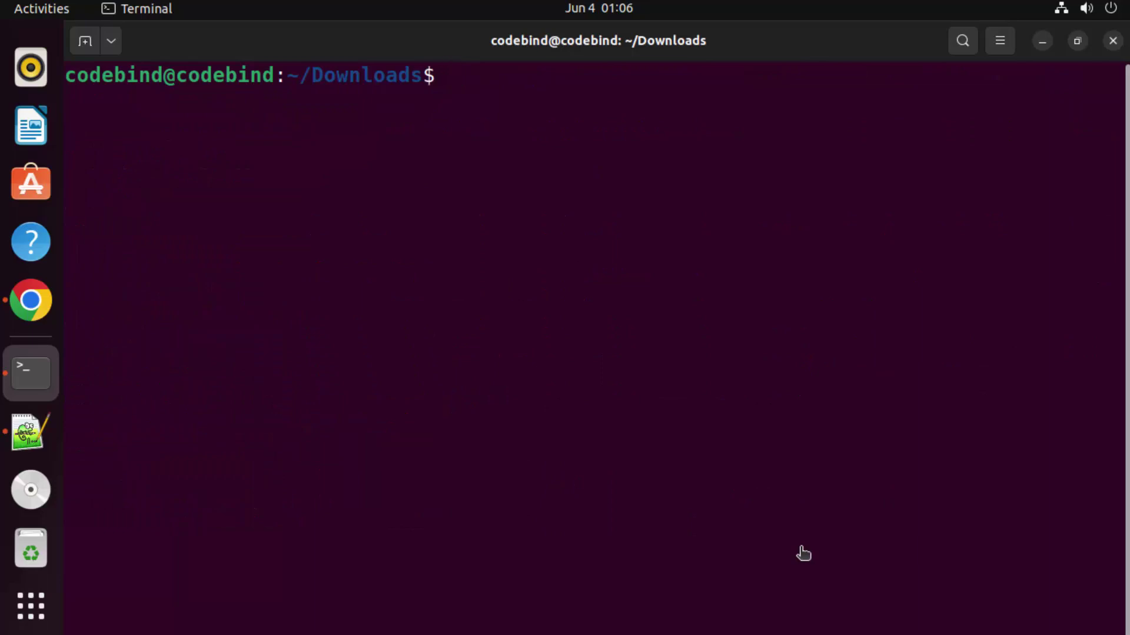
text(sudo)
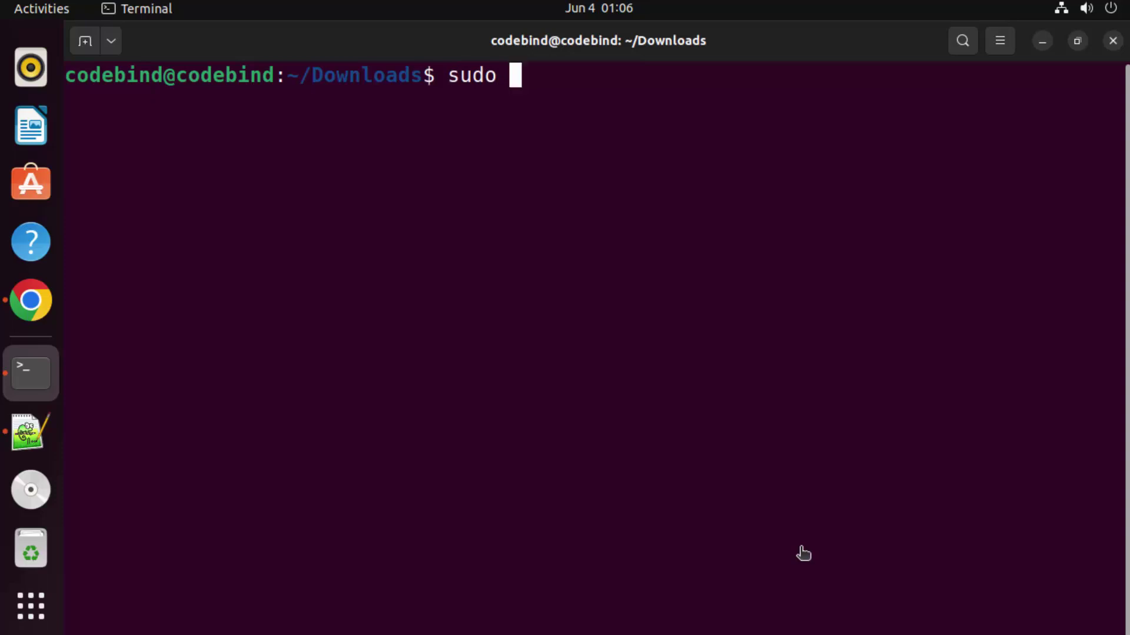
text(nao)
key(BackSpace)
key(BackSpace)
text(nan)
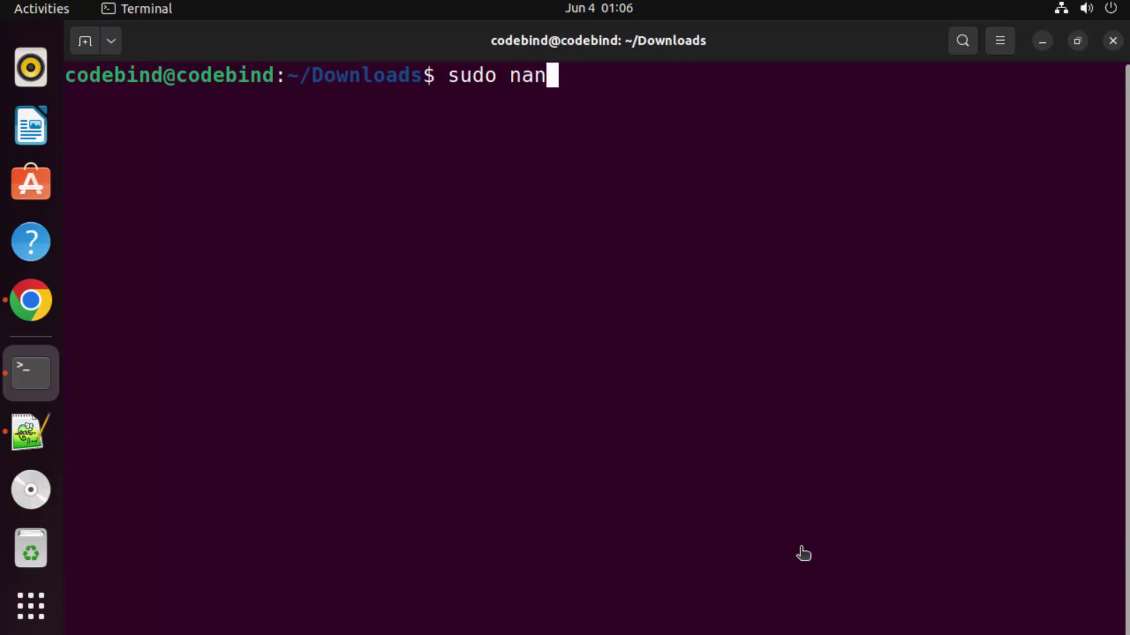
text(o)
key(BackSpace)
key(BackSpace)
key(BackSpace)
key(BackSpace)
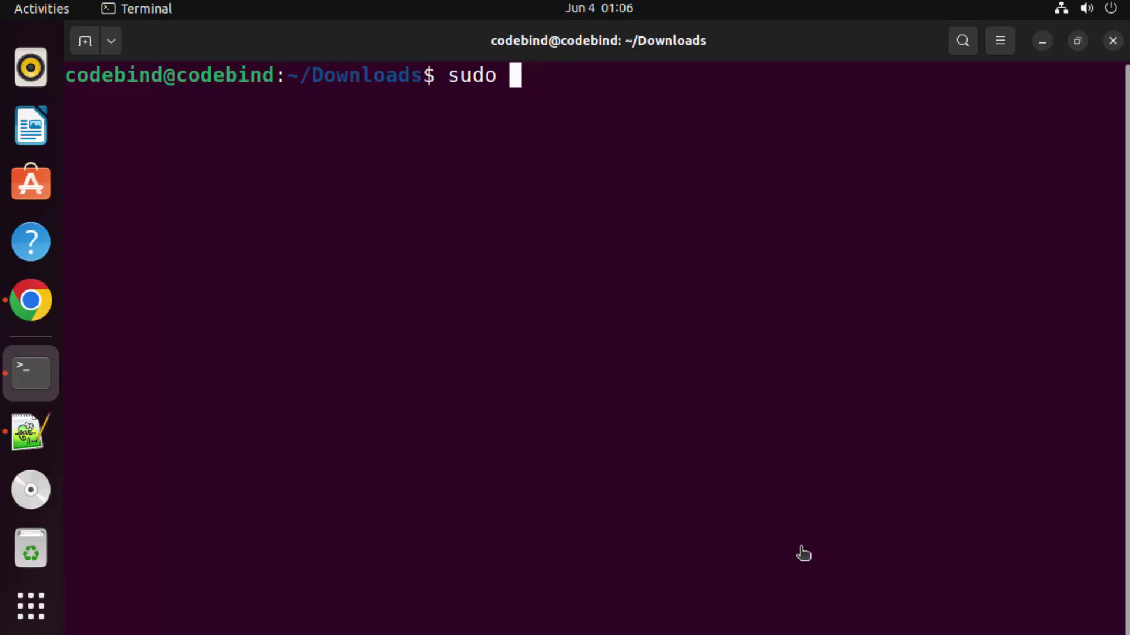
Step: Complete the sudo command to open /etc/environment in gedit, run it, and maximize the editor window
text(gedit)
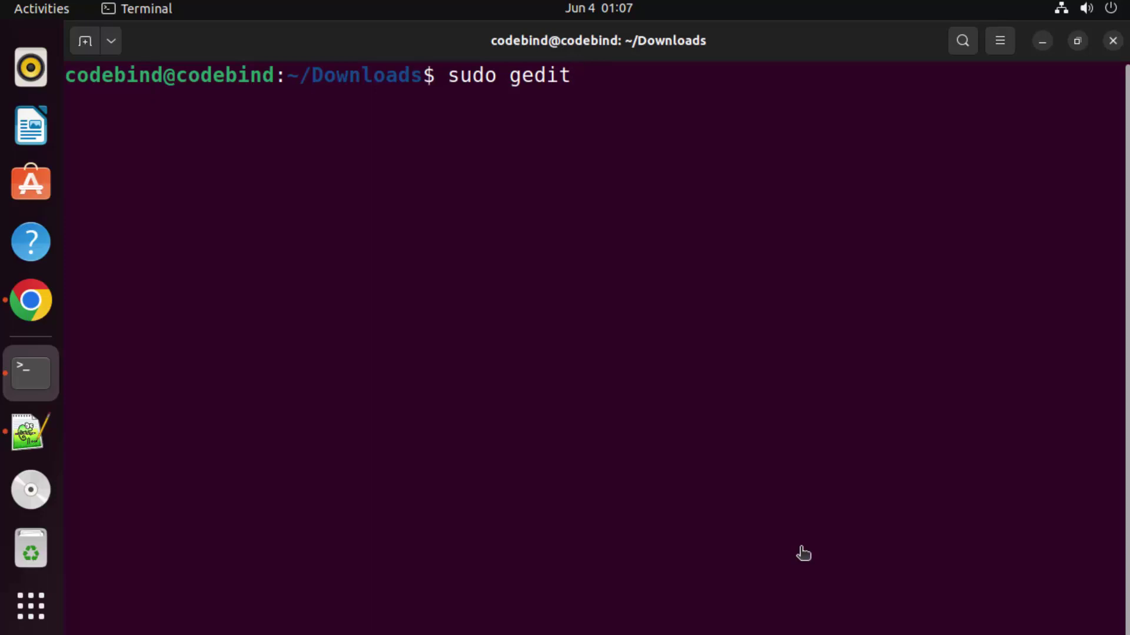
text(/etc/en)
key(Tab)
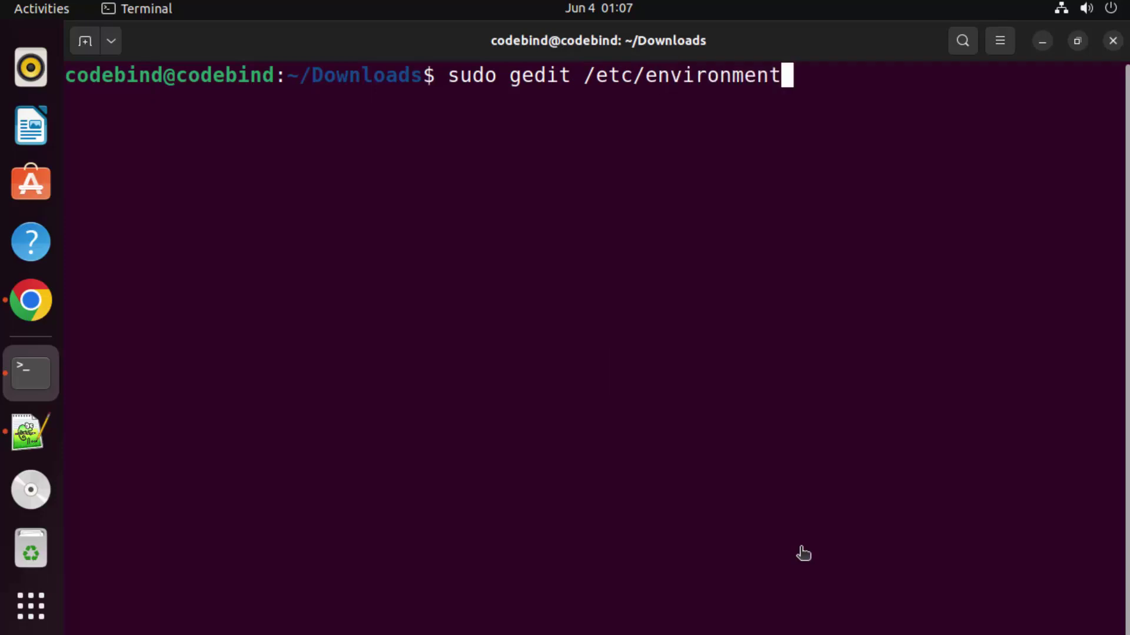
key(Return)
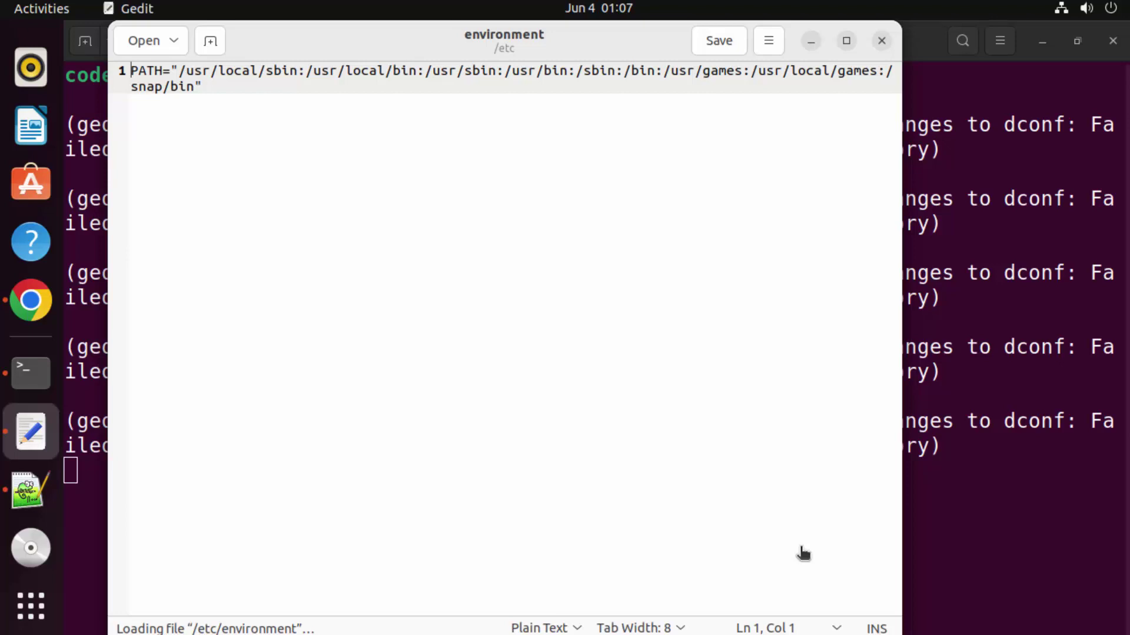
click(846, 40)
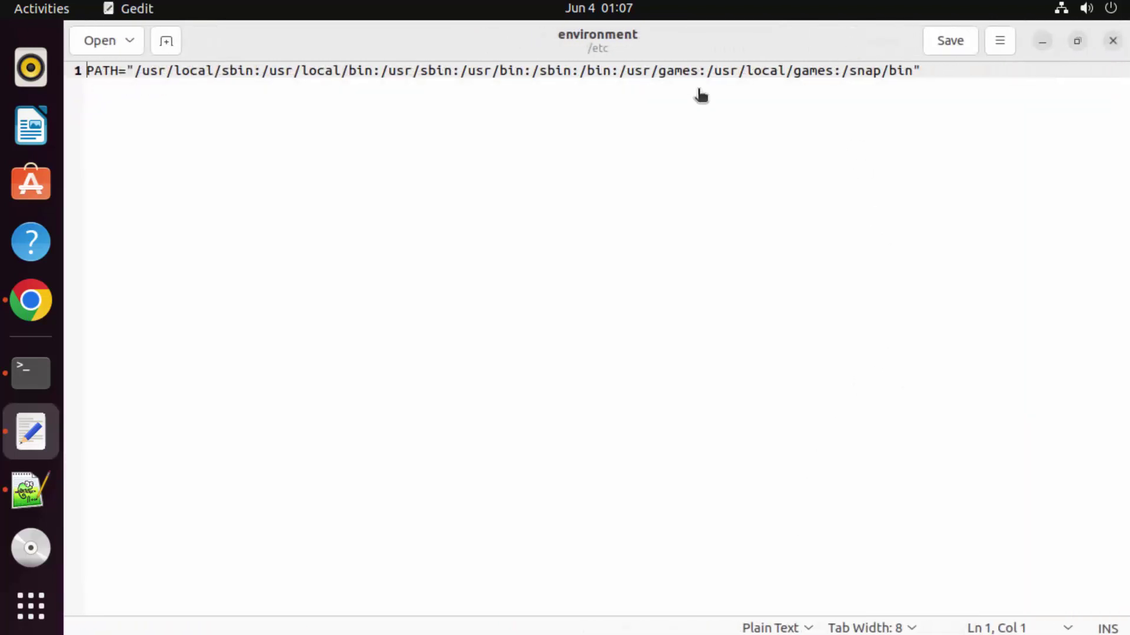
Step: Add a new line below the PATH entry containing JAVA_HOME="" with empty quotes
click(966, 84)
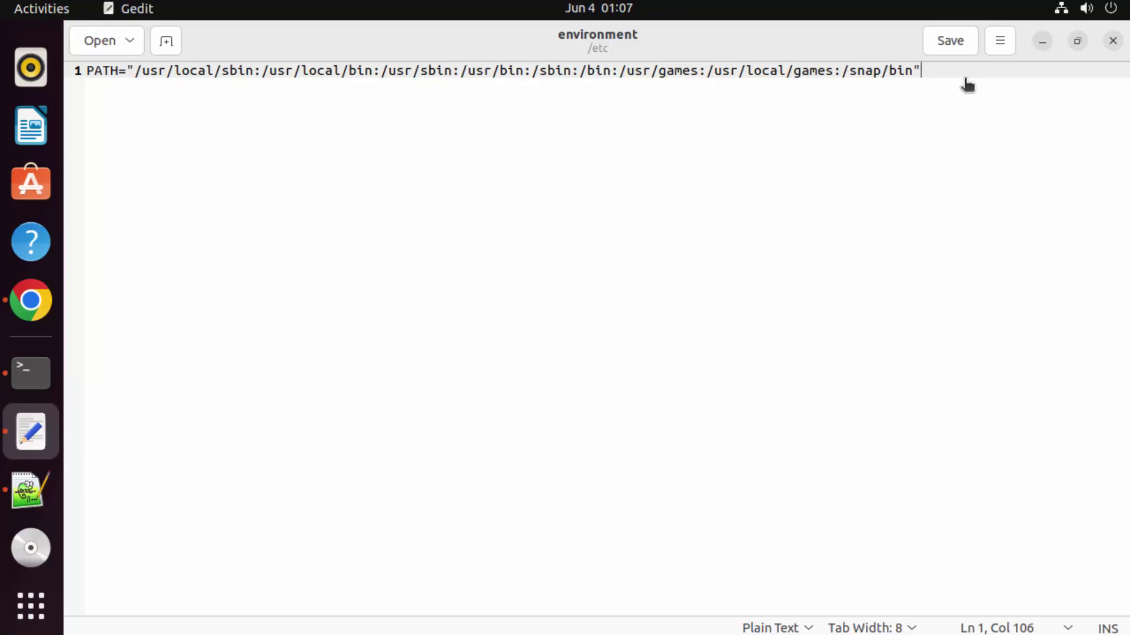
key(Return)
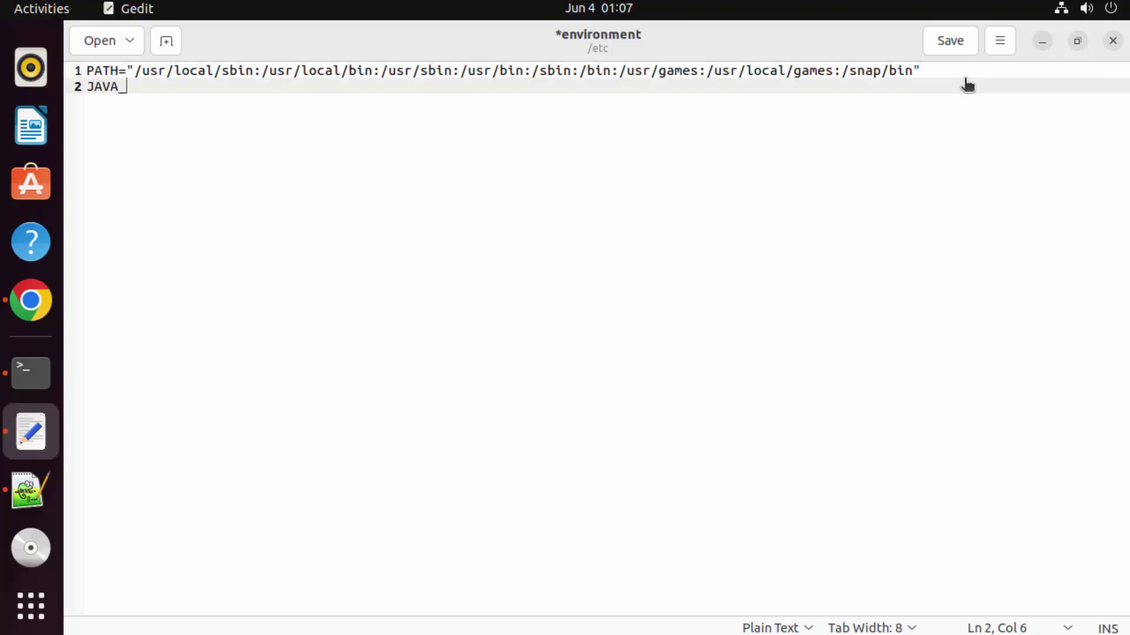
text(JAVA_HOME=")
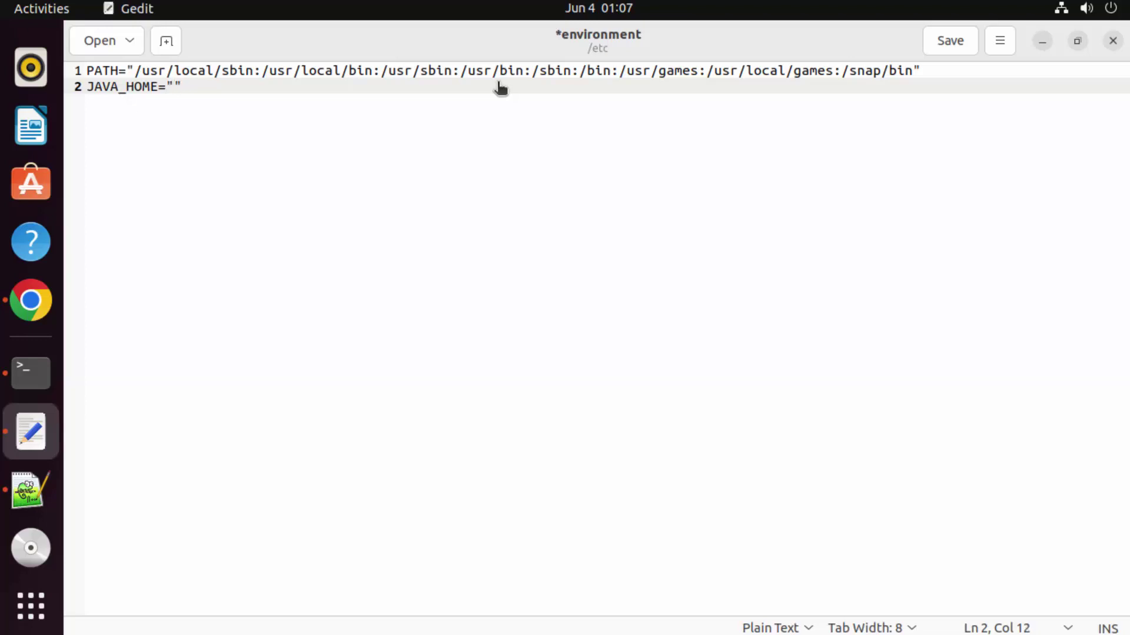
Step: Switch to Terminal and compose the command ls /usr/lib/jvm/jdk-20/ at the prompt without running it
click(45, 382)
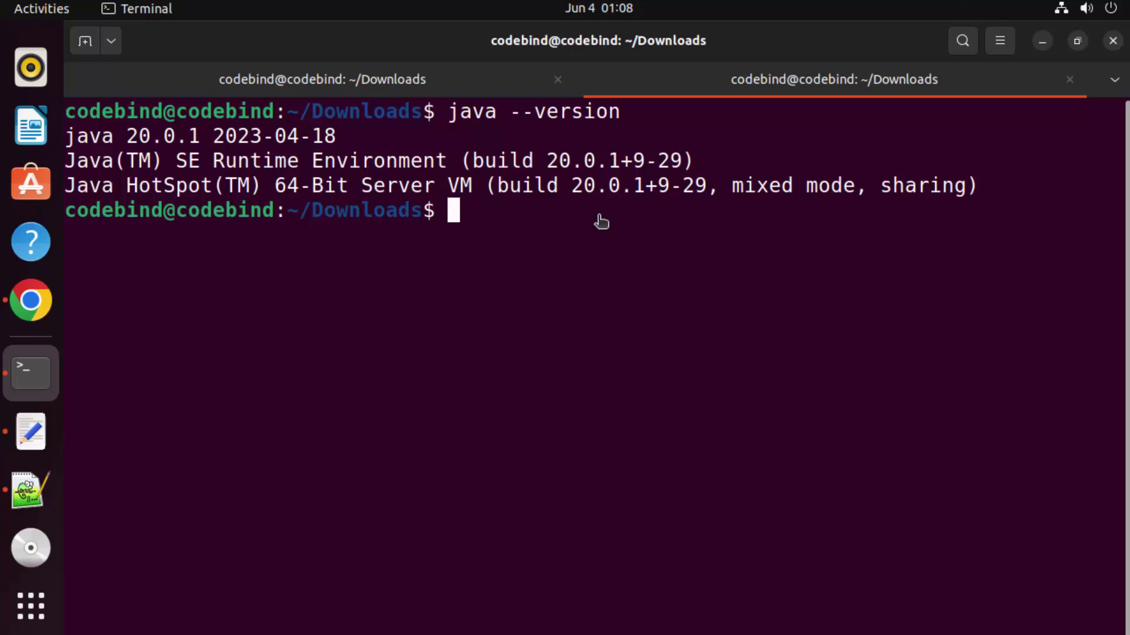
text(ls )
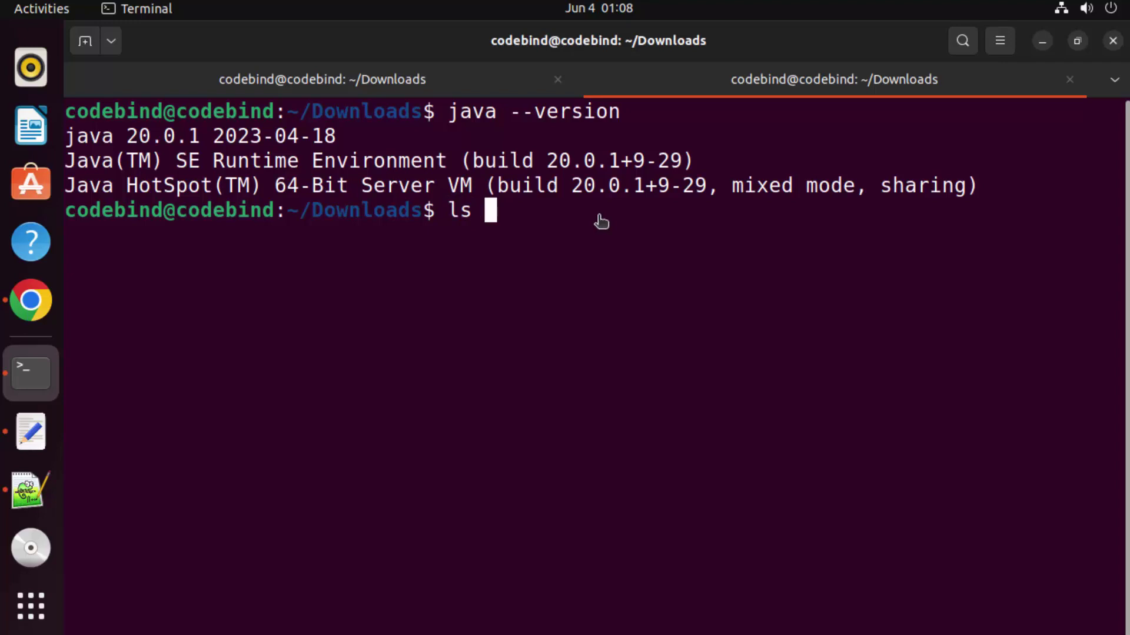
text(/usr/)
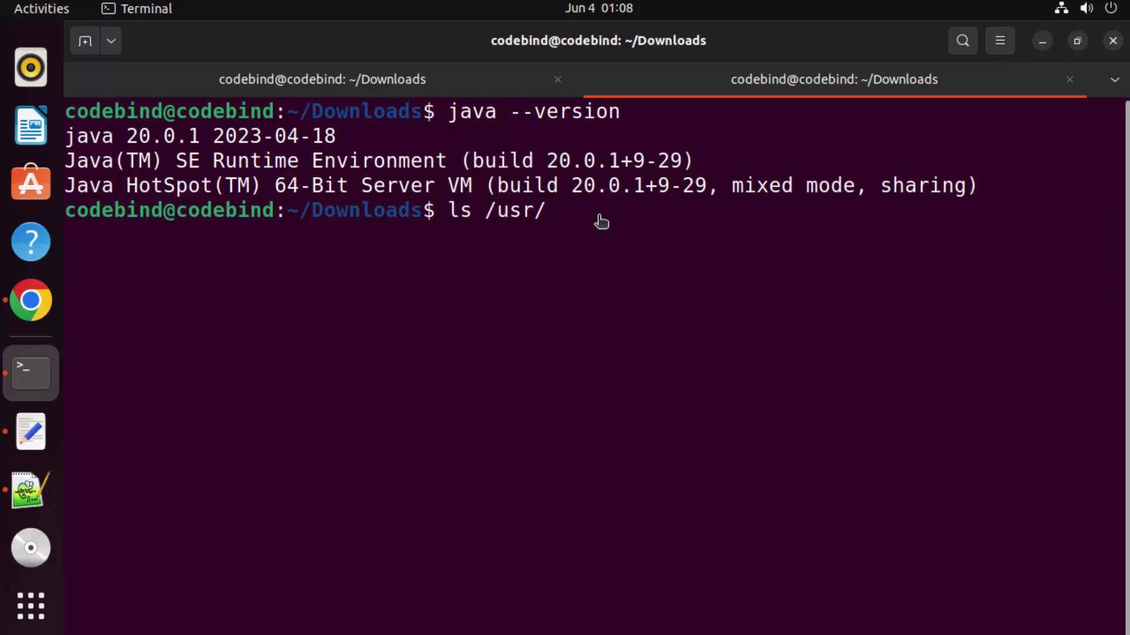
text(lib)
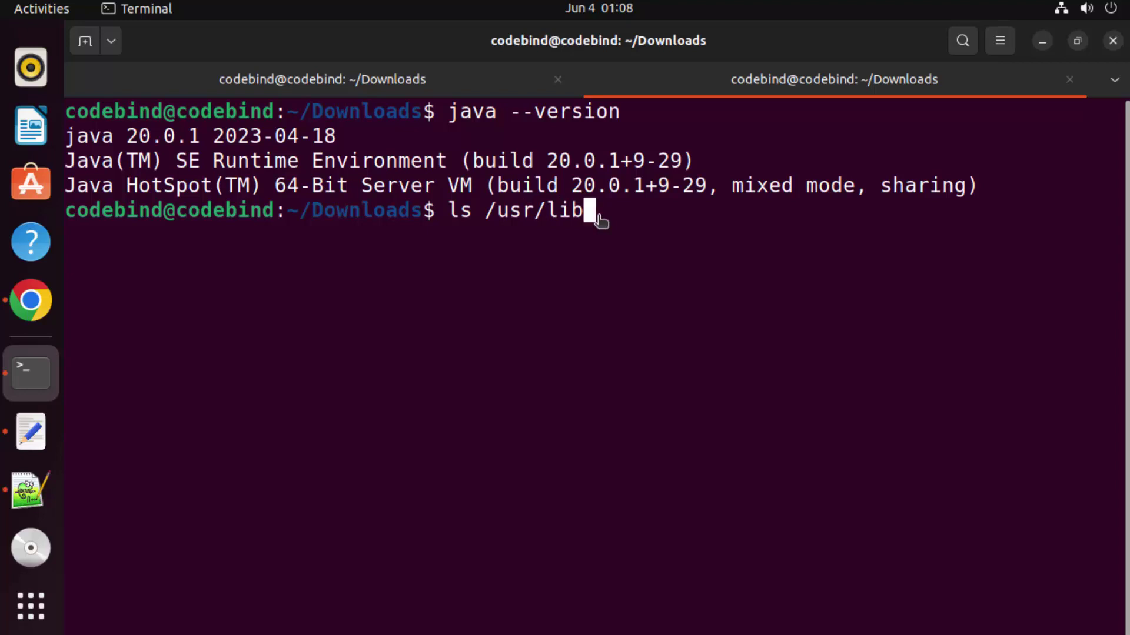
text(/j)
key(Tab)
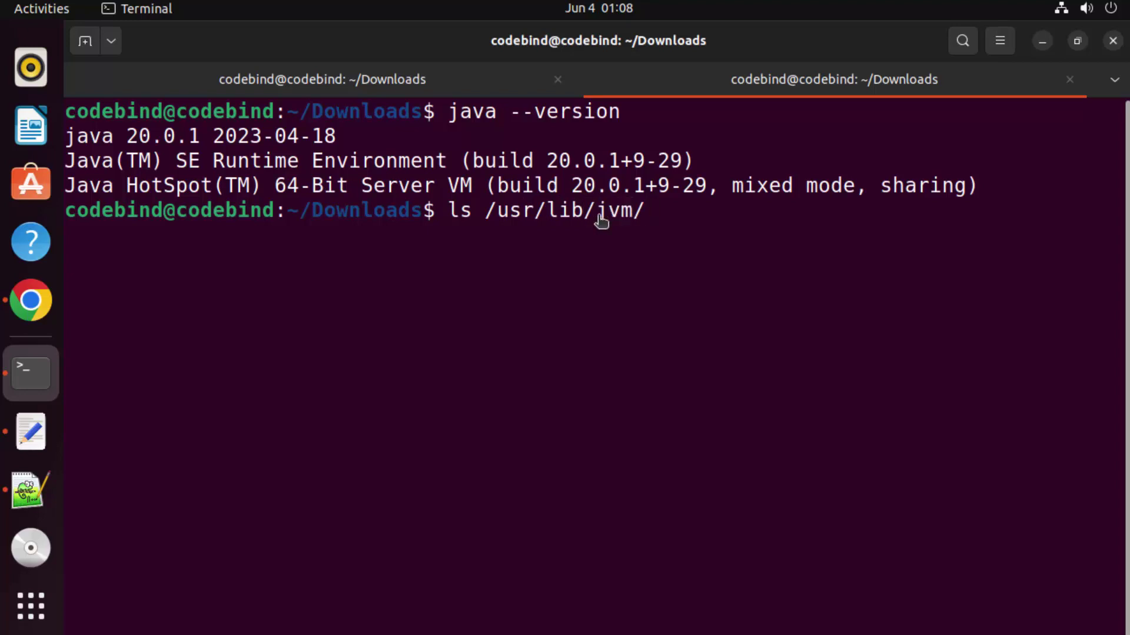
key(Tab)
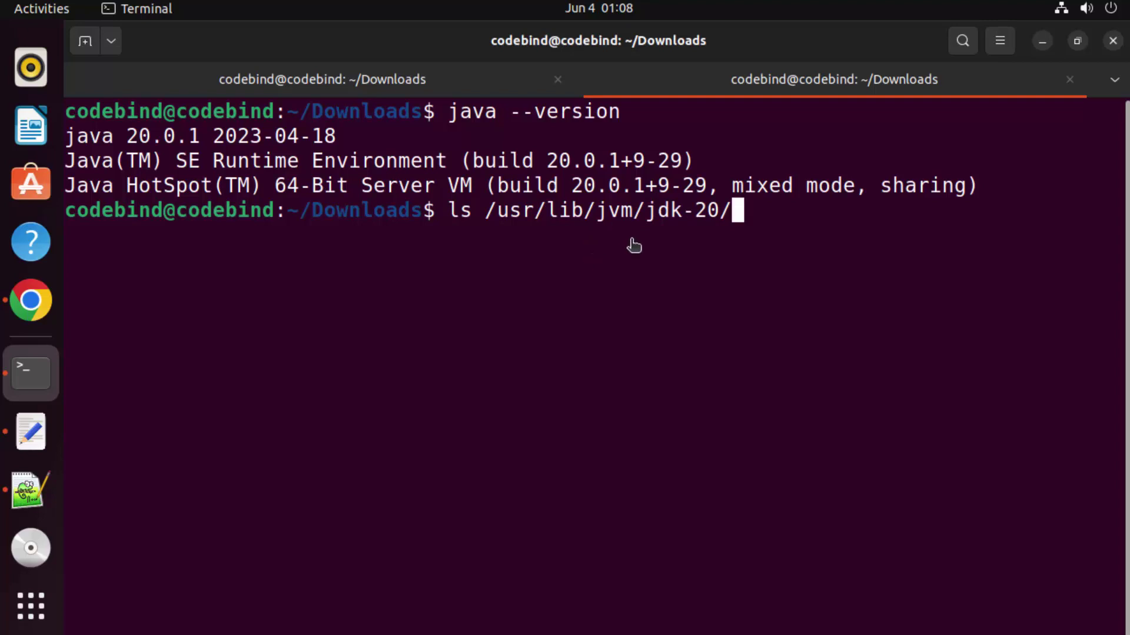
Step: Copy the JDK path /usr/lib/jvm/jdk-20/ from the unexecuted ls command
double_click(675, 215)
click(558, 215)
drag(486, 215, 721, 216)
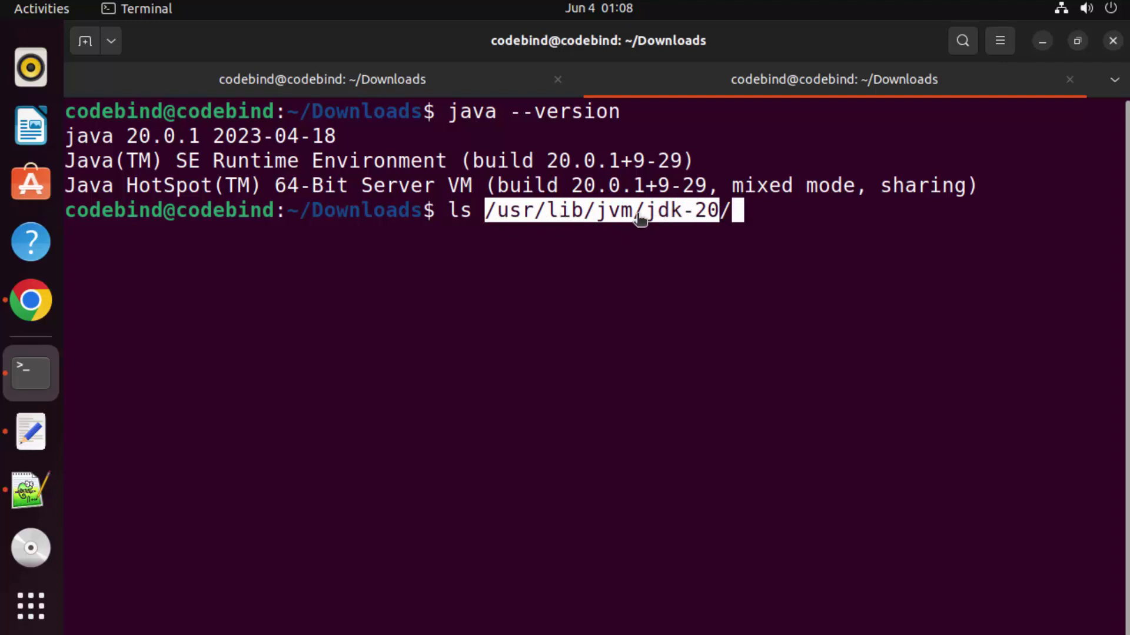
click(541, 235)
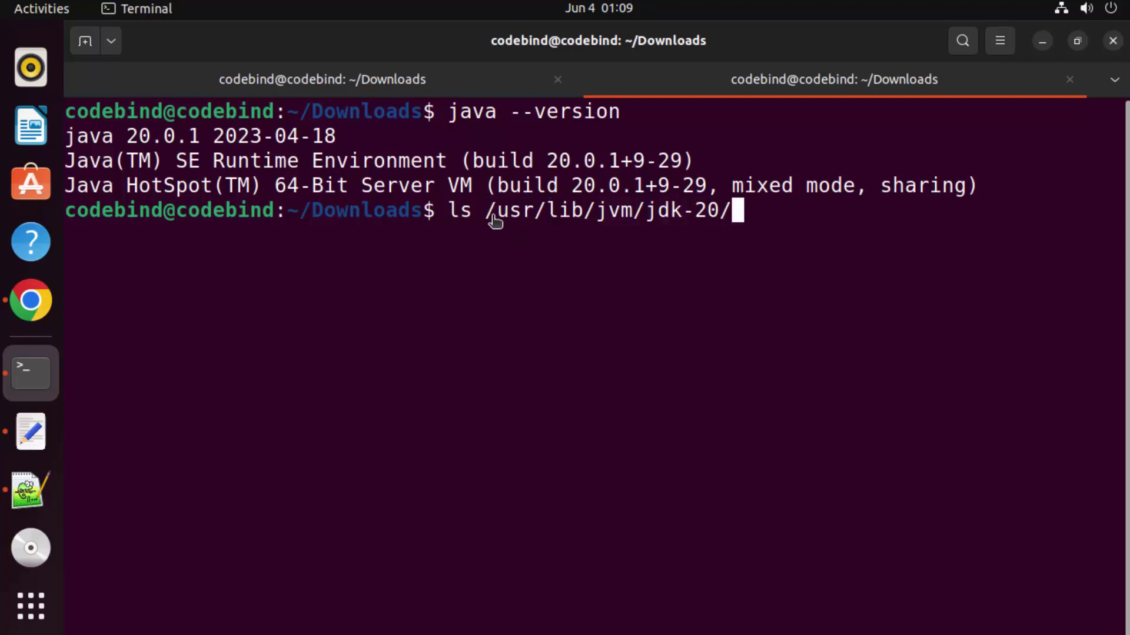
drag(492, 217, 726, 221)
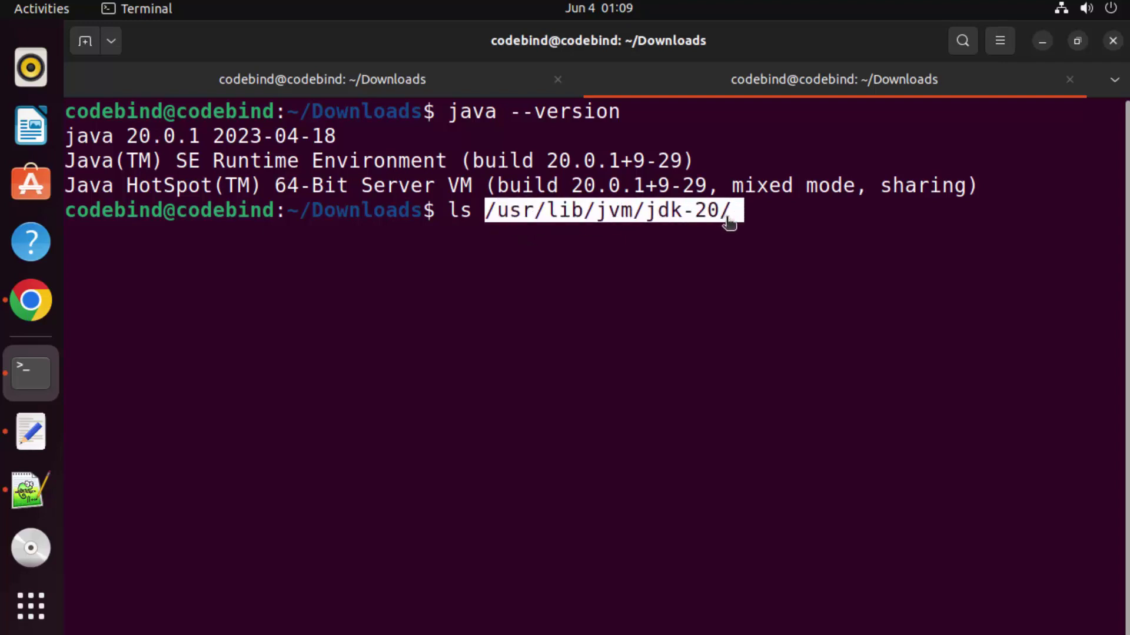
right_click(660, 214)
click(693, 231)
Step: Switch to Gedit, paste /usr/lib/jvm/jdk-20/ between the JAVA_HOME quotes, then save and close the environment file
click(31, 431)
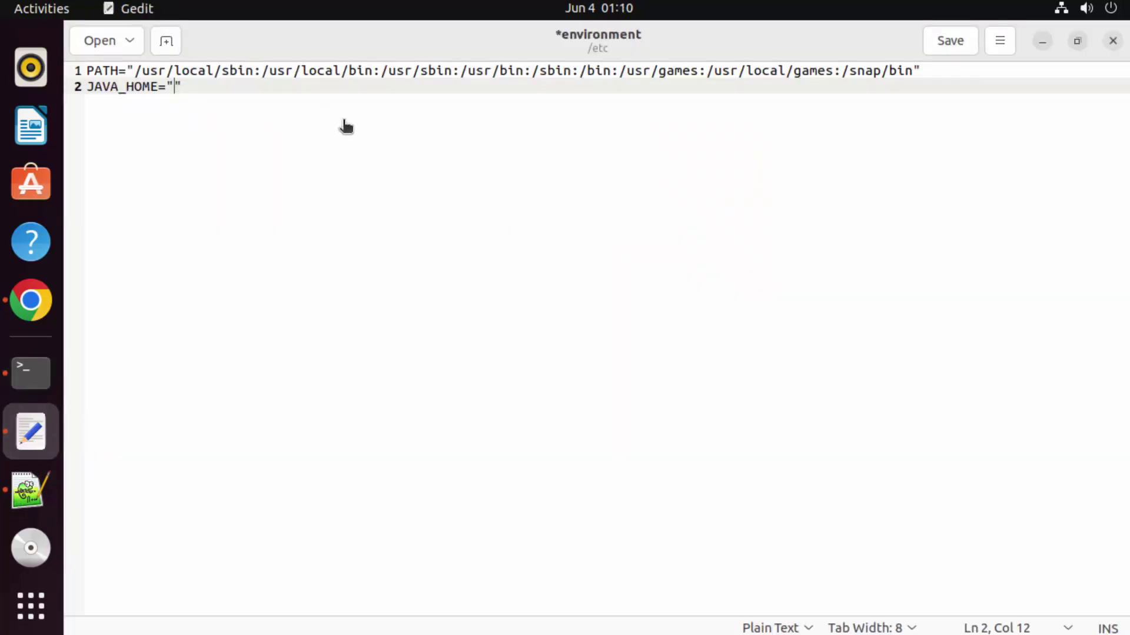
key(ctrl+v)
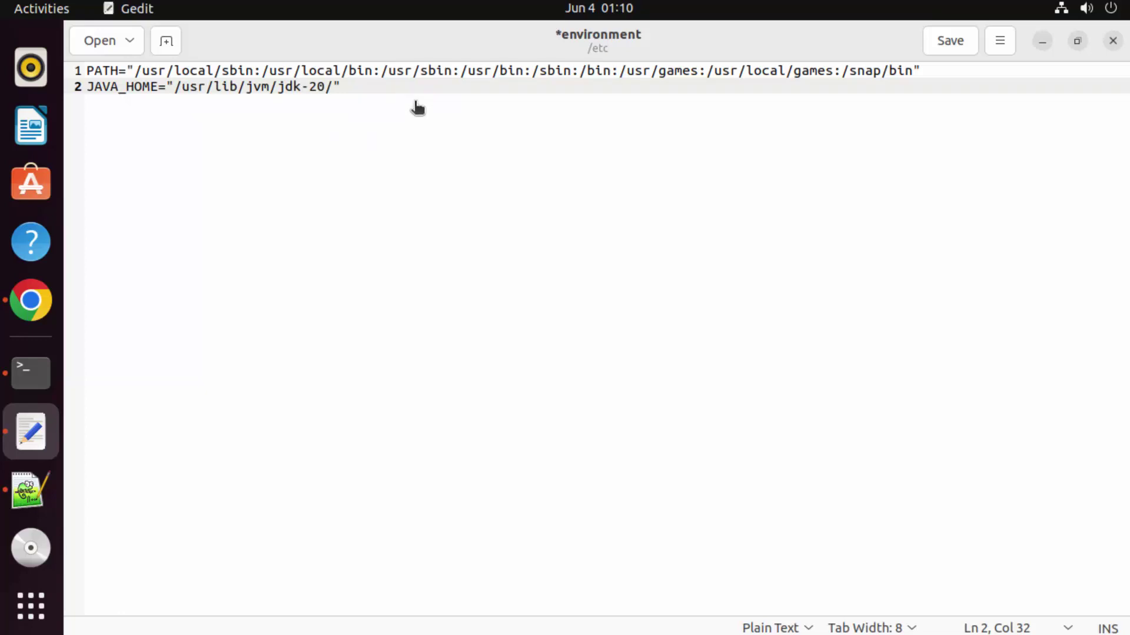
key(ctrl+s)
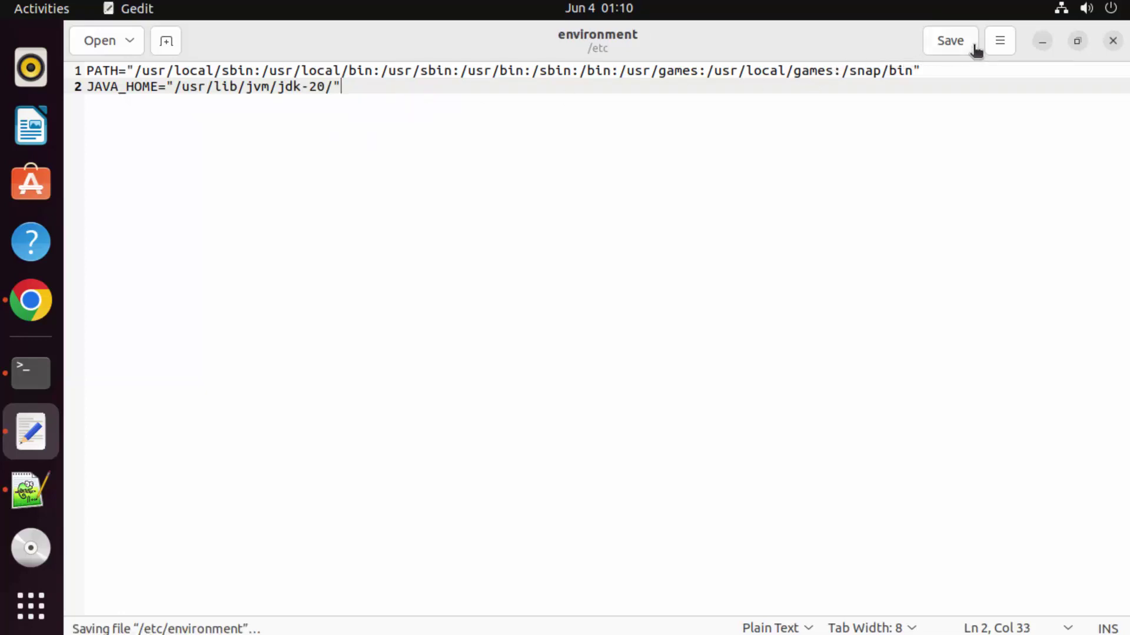
click(954, 47)
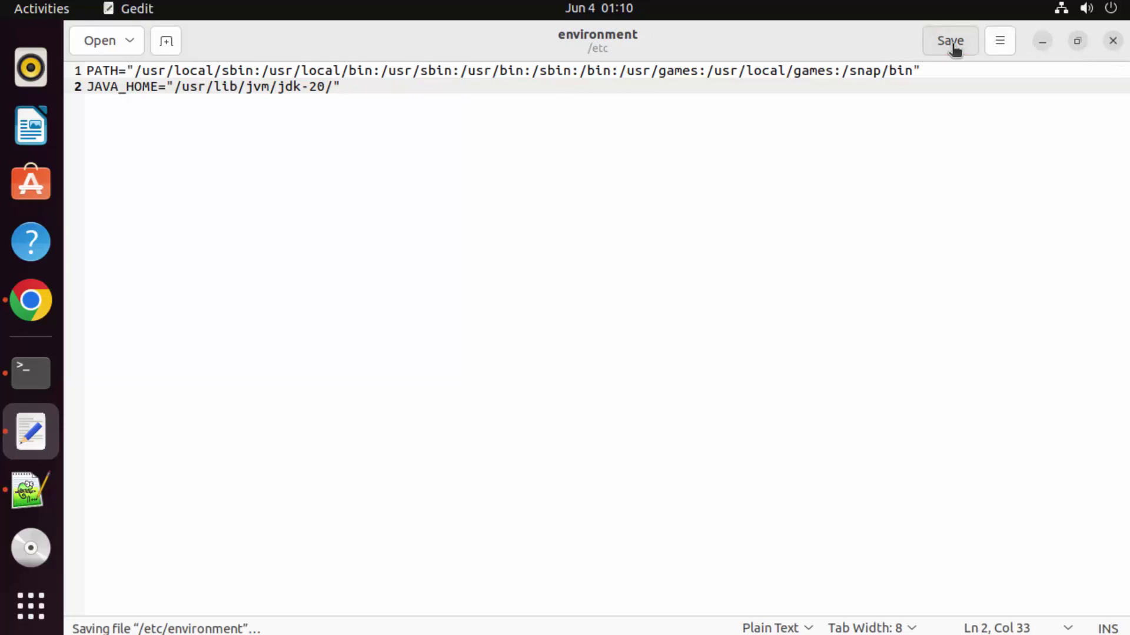
click(1112, 41)
Step: Erase the unexecuted ls command from the terminal prompt
click(876, 250)
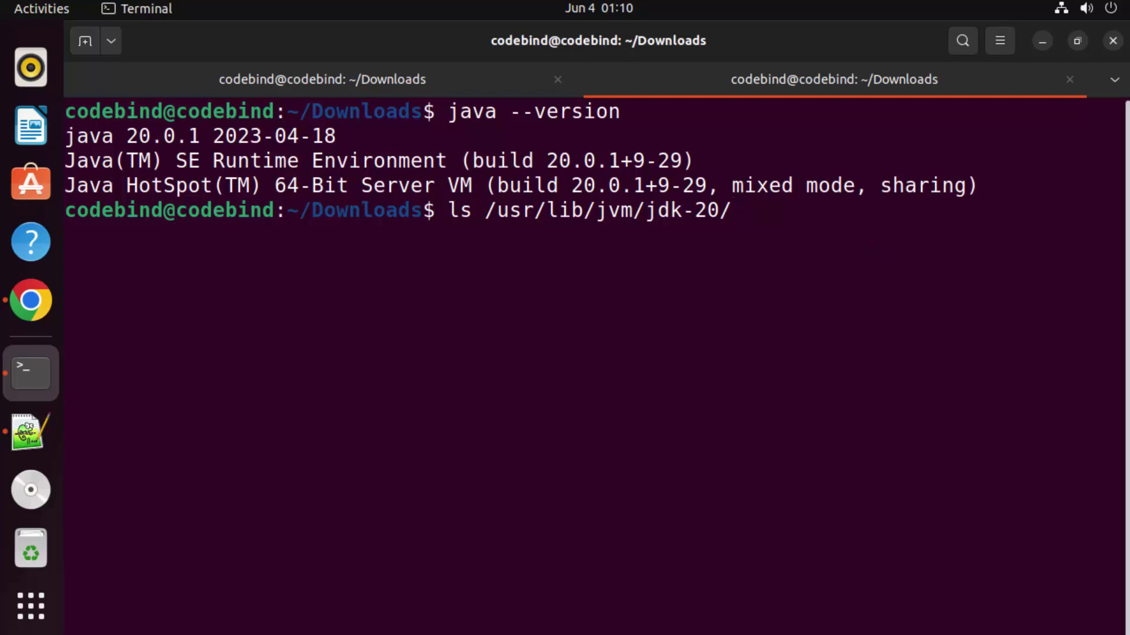
key(BackSpace)
key(BackSpace)
key(BackSpace)
key(BackSpace)
key(BackSpace)
key(BackSpace)
key(BackSpace)
key(BackSpace)
key(BackSpace)
key(BackSpace)
key(BackSpace)
key(BackSpace)
key(BackSpace)
key(BackSpace)
key(BackSpace)
key(BackSpace)
key(BackSpace)
key(BackSpace)
key(BackSpace)
key(BackSpace)
key(BackSpace)
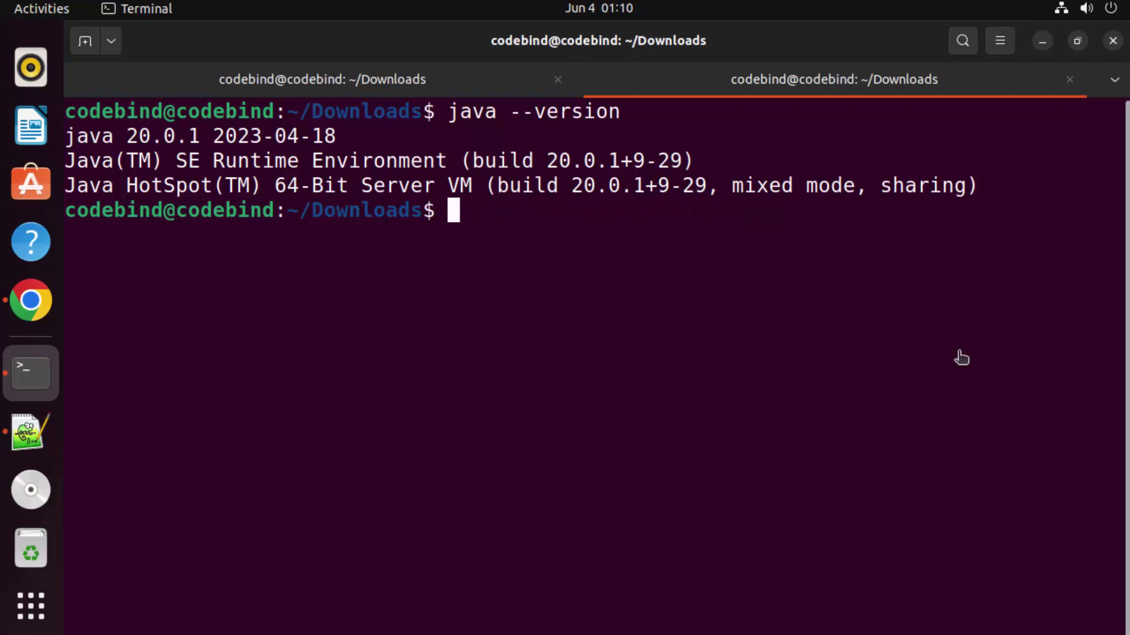
Step: Return to the terminal session that launched gedit and clear its output
click(390, 77)
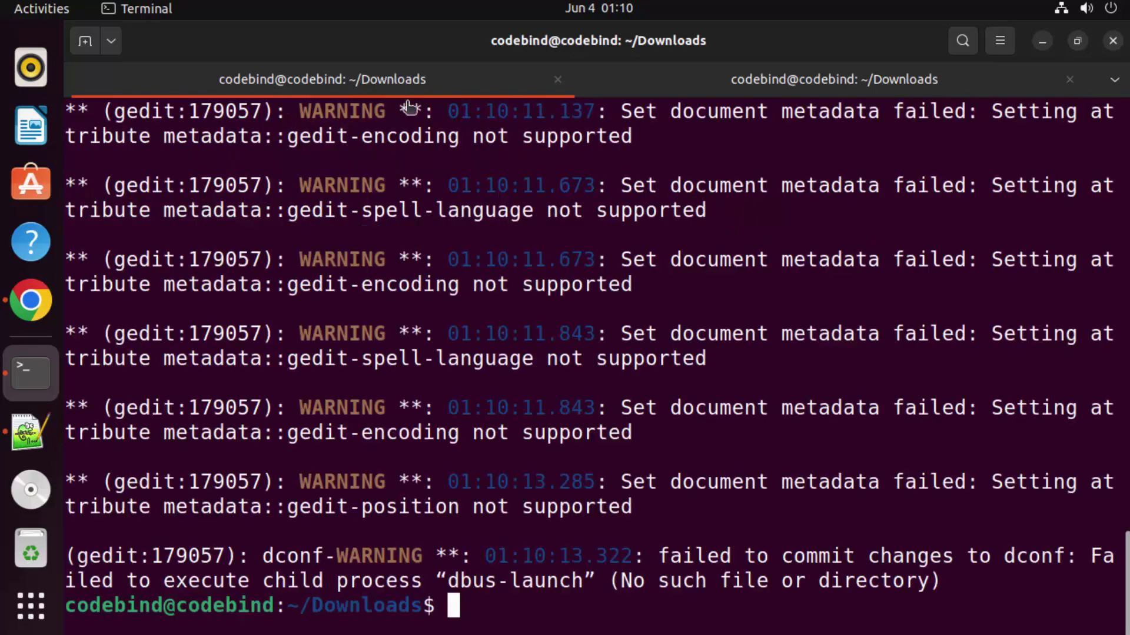
text(clea)
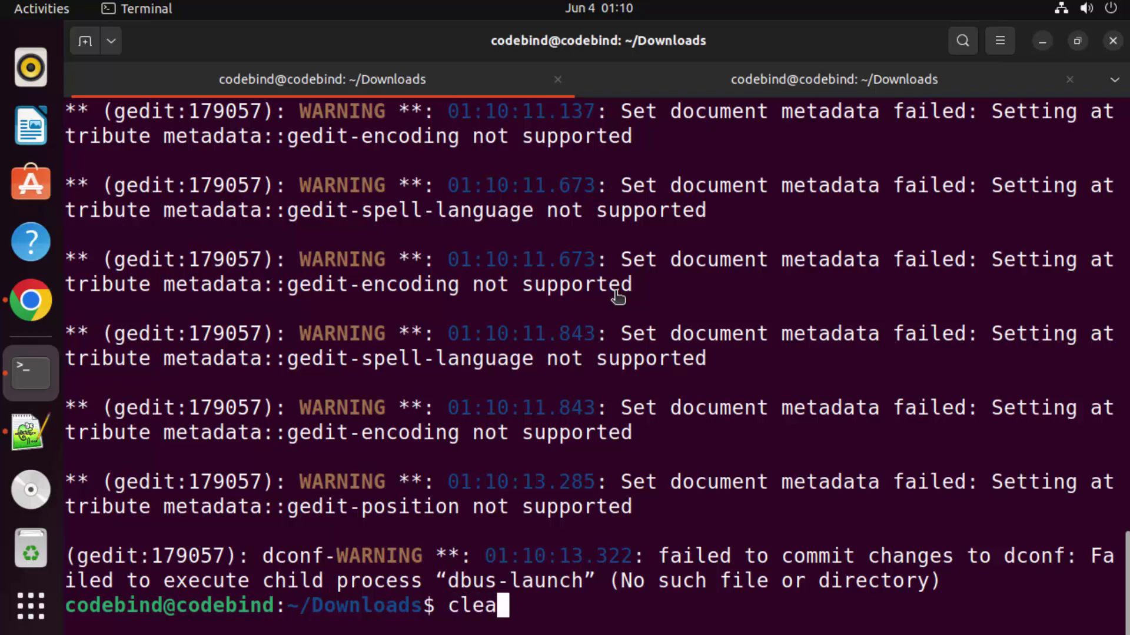
text(r)
key(Return)
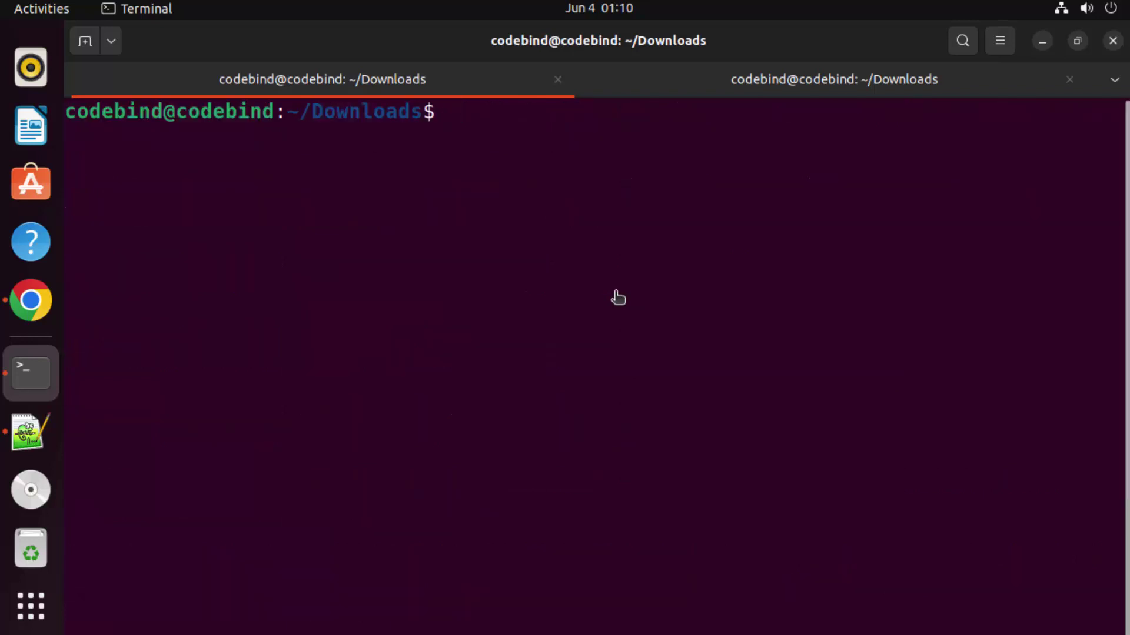
Step: Run source /etc/environment to reload the environment variables in the current session
text(source )
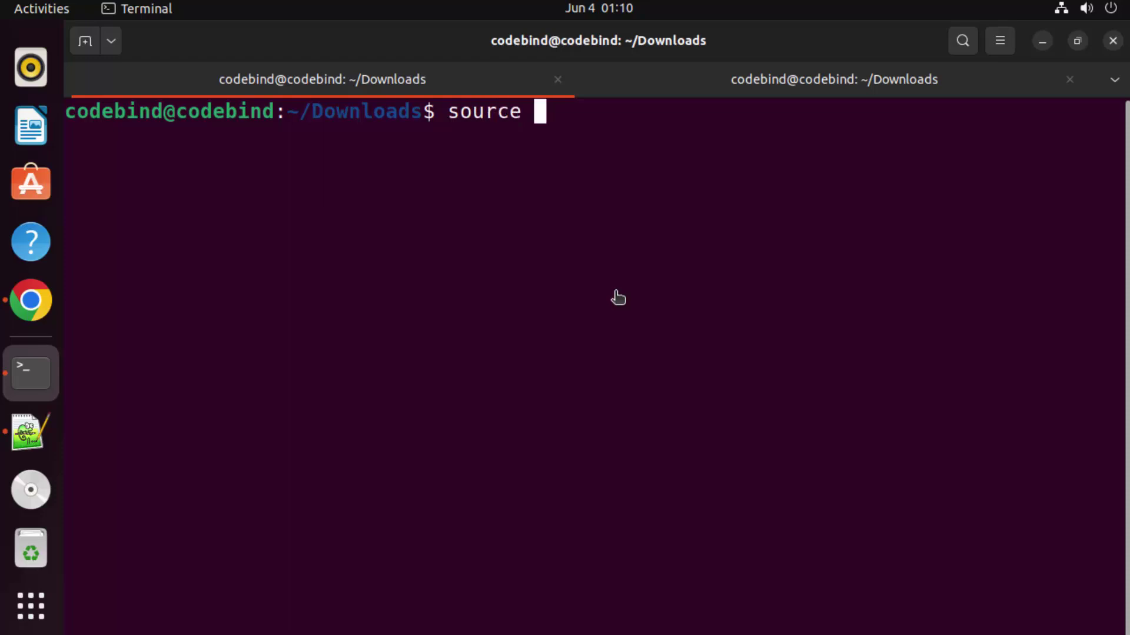
text(/etc/)
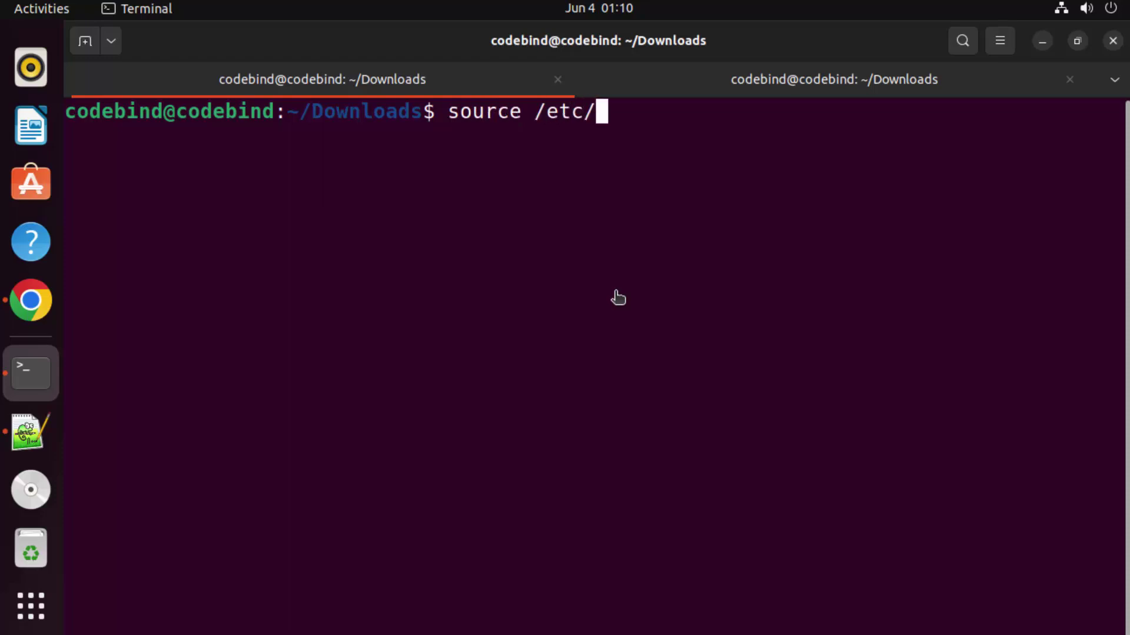
text(en)
key(Tab)
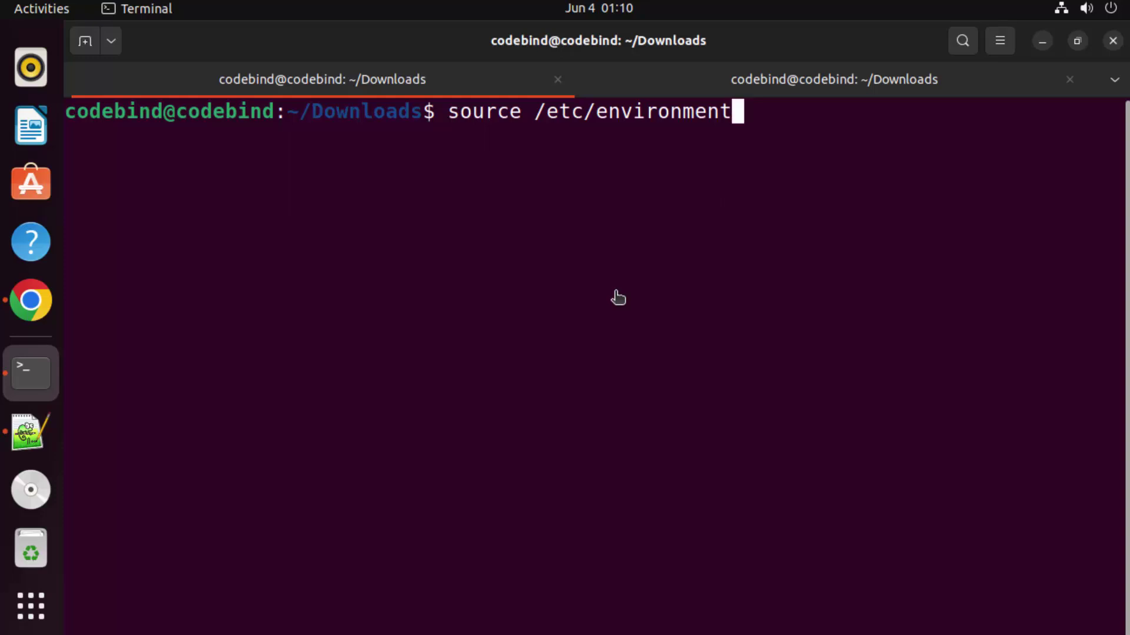
key(Return)
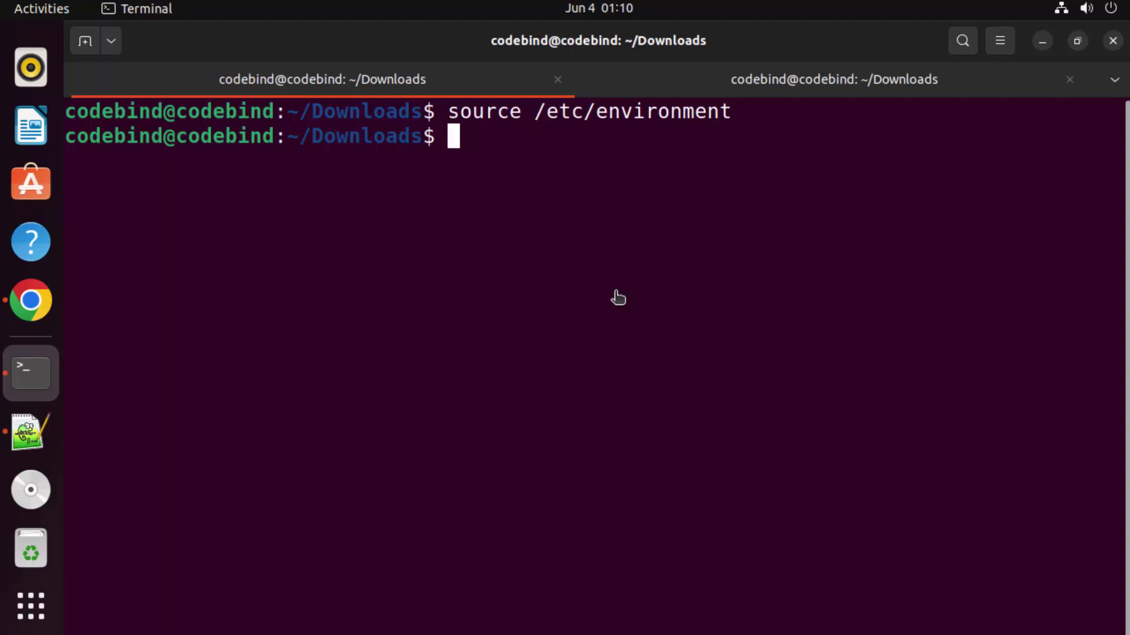
Step: Run echo $JAVA_HOME and check the printed JDK path
text(echo )
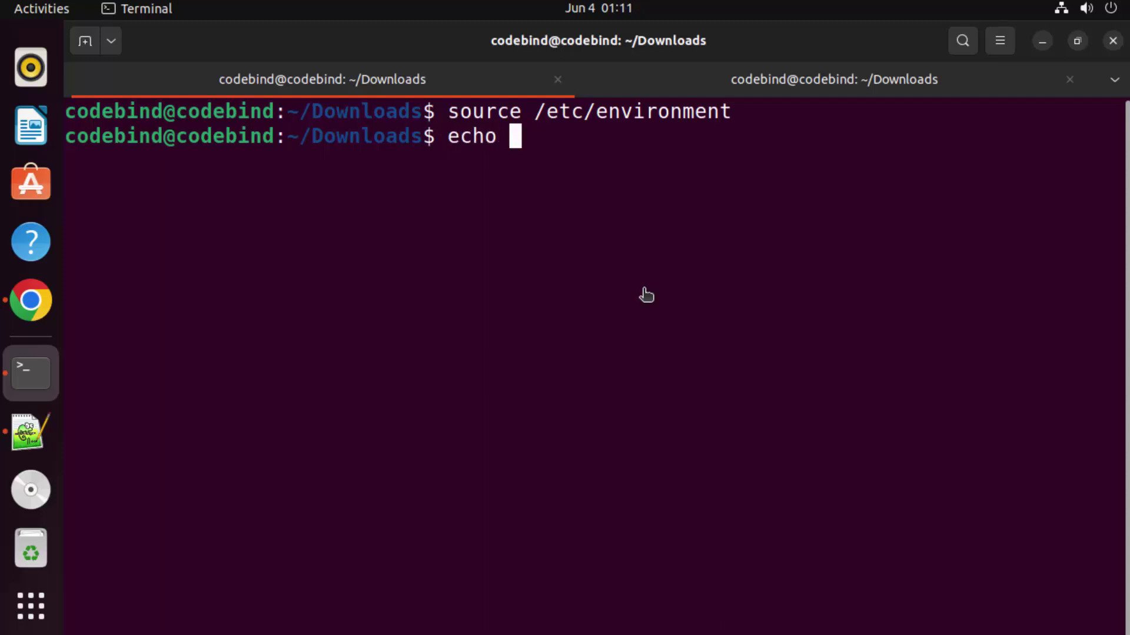
text($)
text(JAVA)
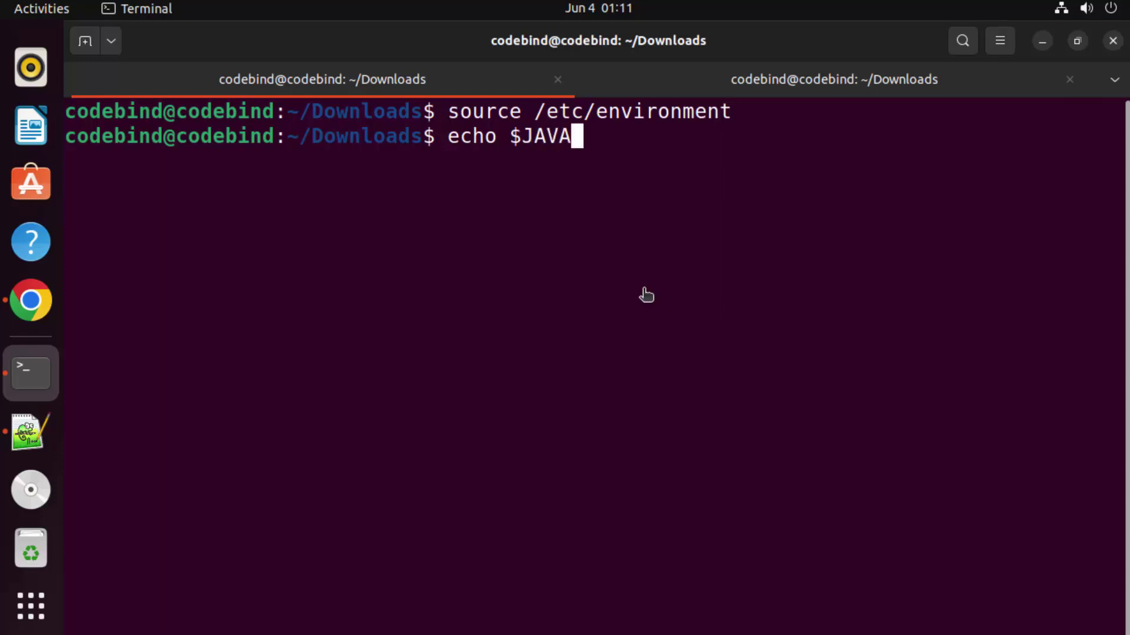
text(_HOME)
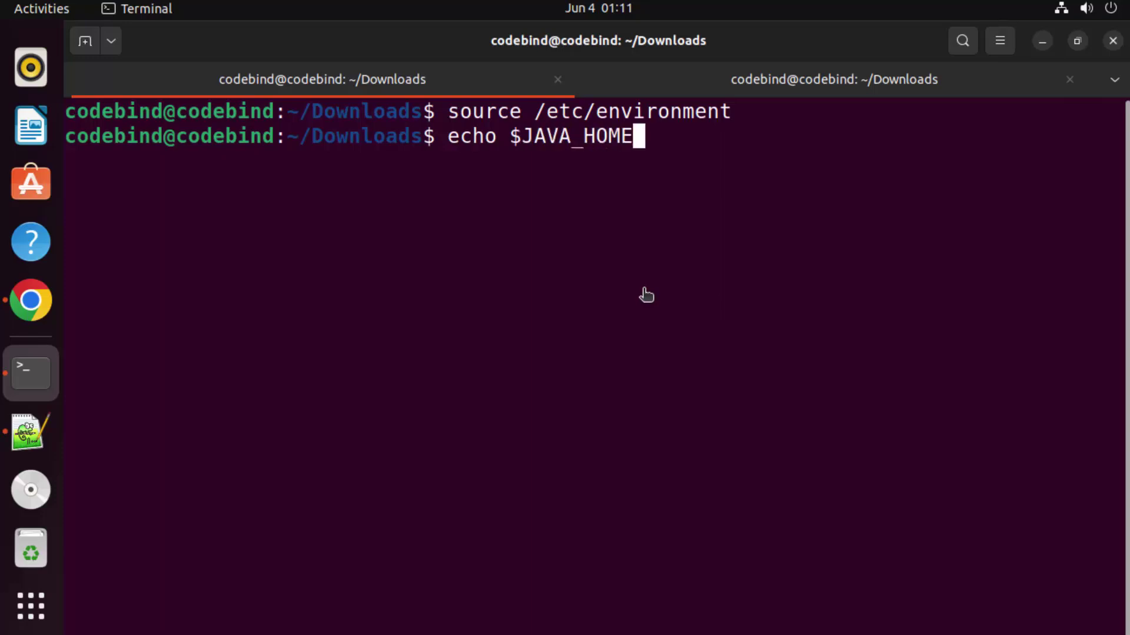
key(Return)
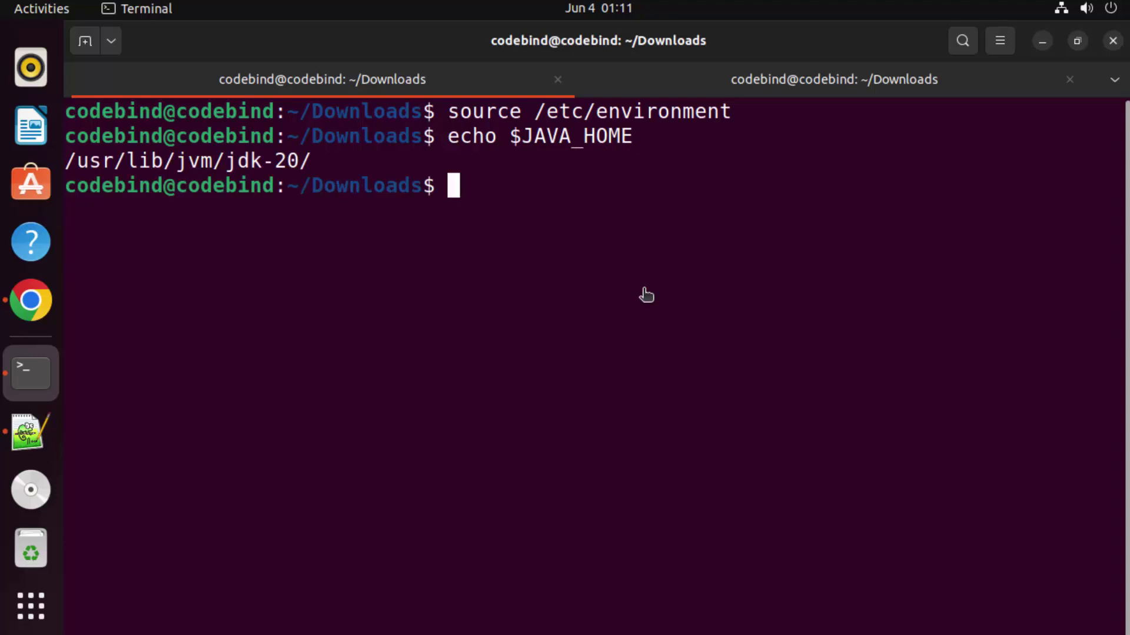
drag(75, 166, 293, 171)
click(362, 172)
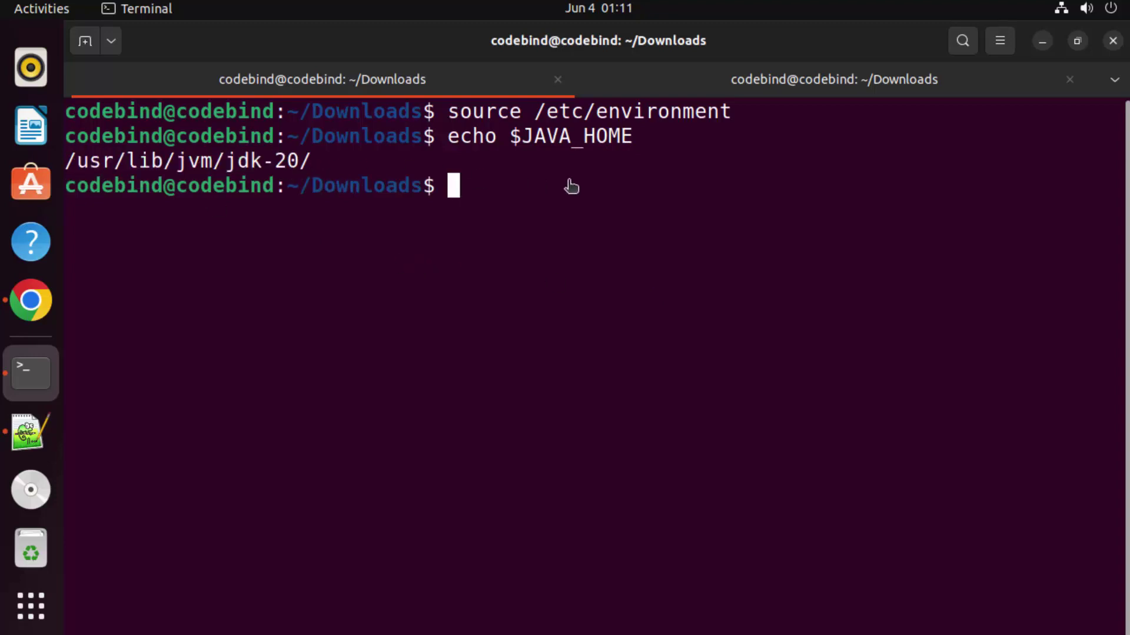